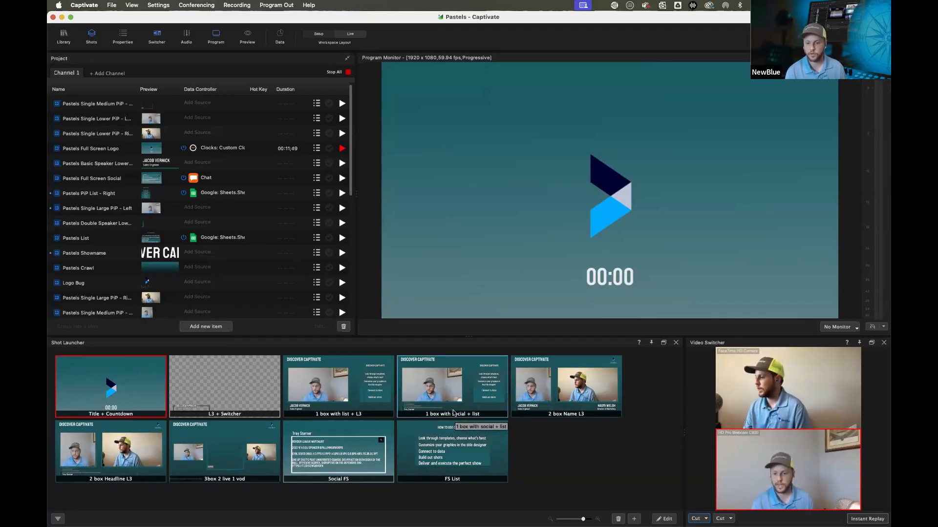
Launch the FS List and the 1 box with social + list shots on program, then stop all shots
left_click(430, 444)
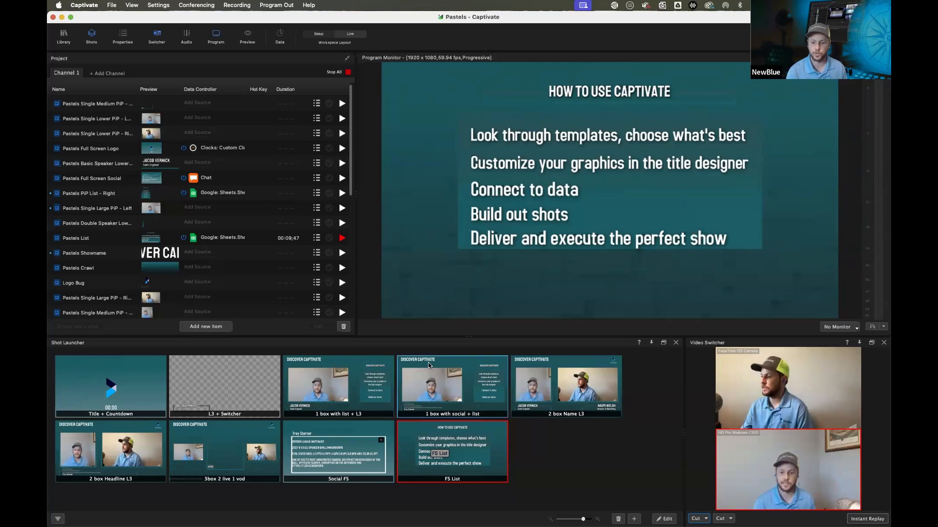
left_click(419, 376)
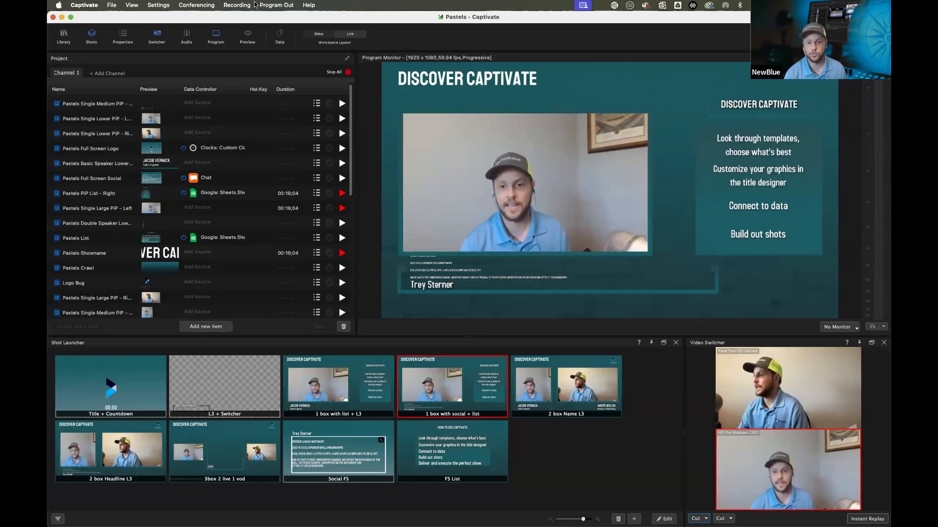
left_click(343, 72)
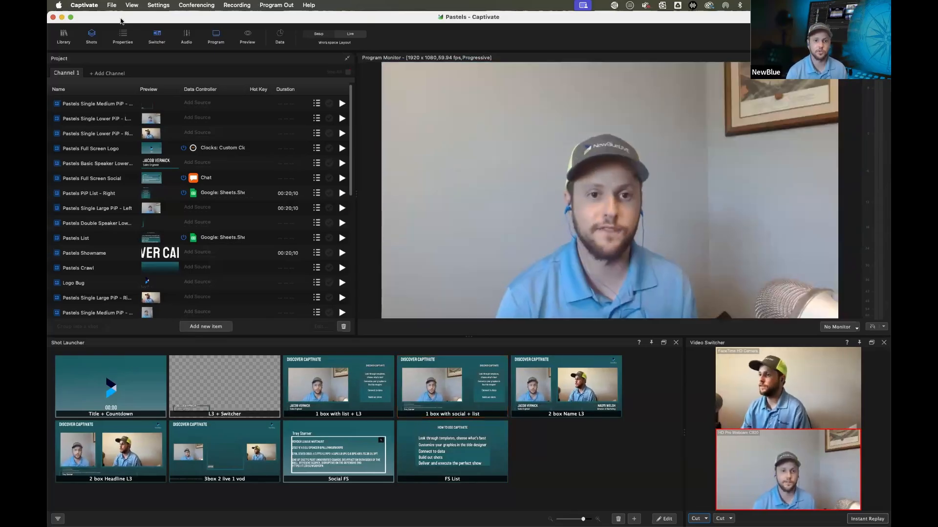
left_click(111, 5)
left_click(122, 17)
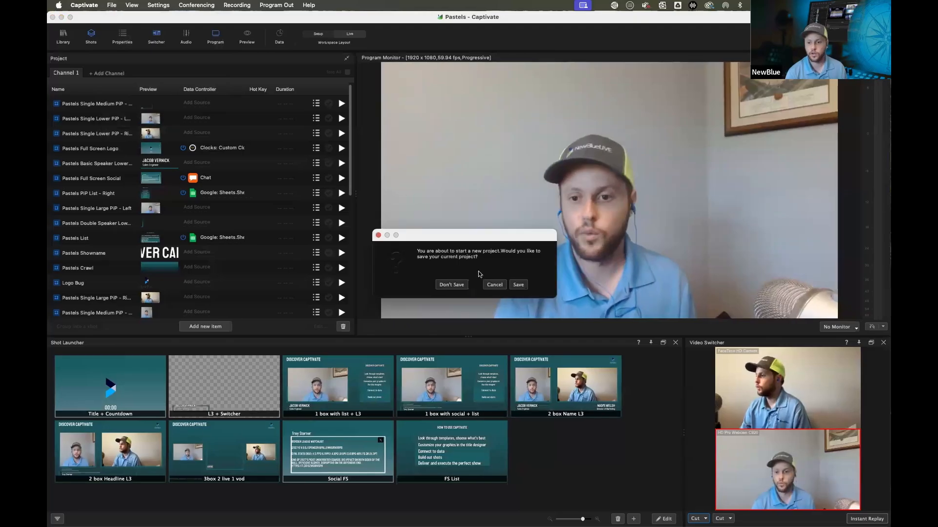
left_click(493, 284)
Start a new empty project without keeping the current one open
left_click(111, 5)
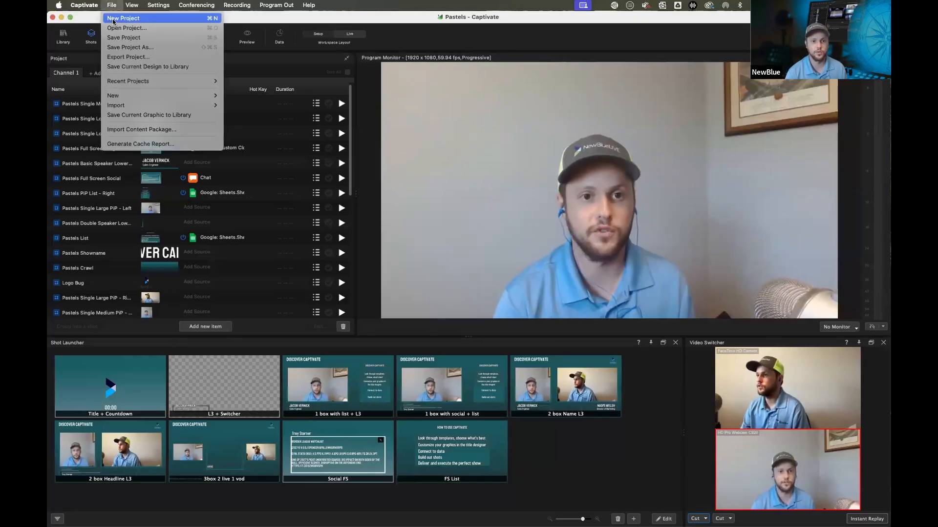
left_click(122, 19)
left_click(494, 285)
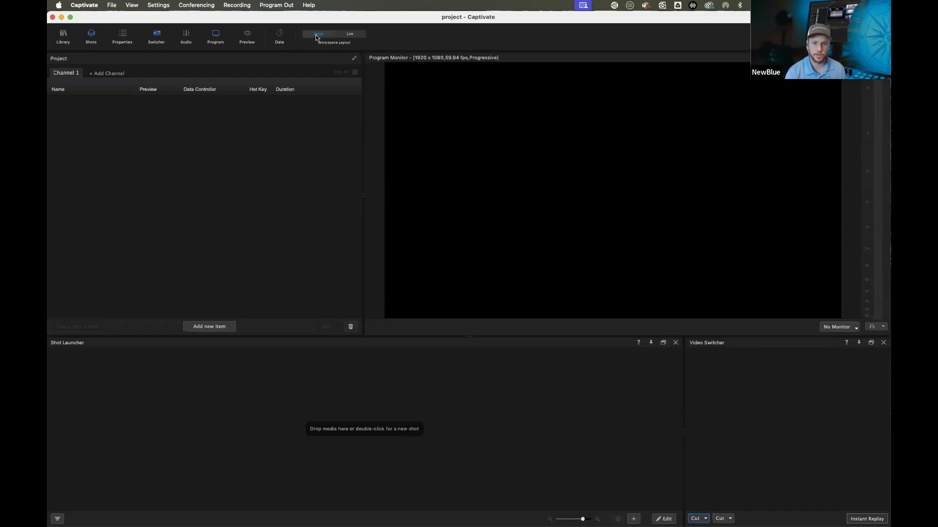
Switch to the Live workspace layout and move the Program Monitor panel above the Project panel
left_click(350, 34)
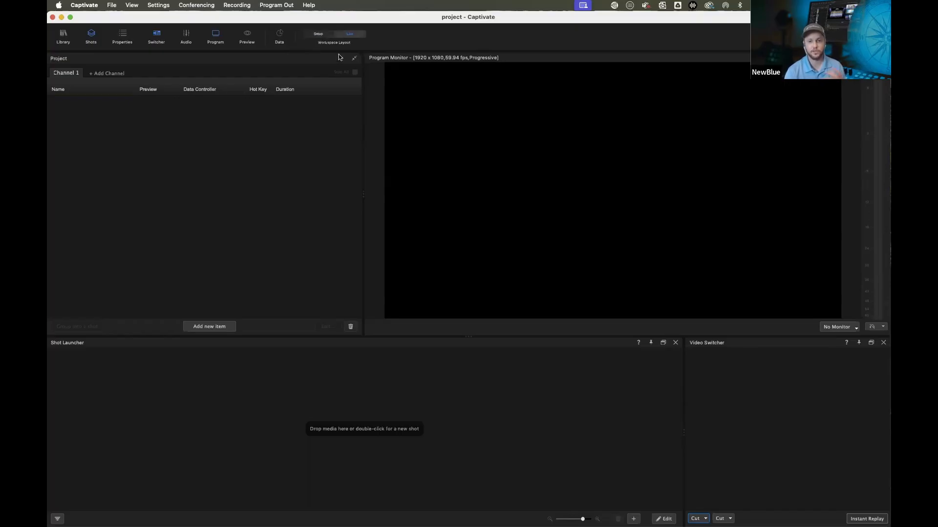
left_click_drag(462, 72, 347, 63)
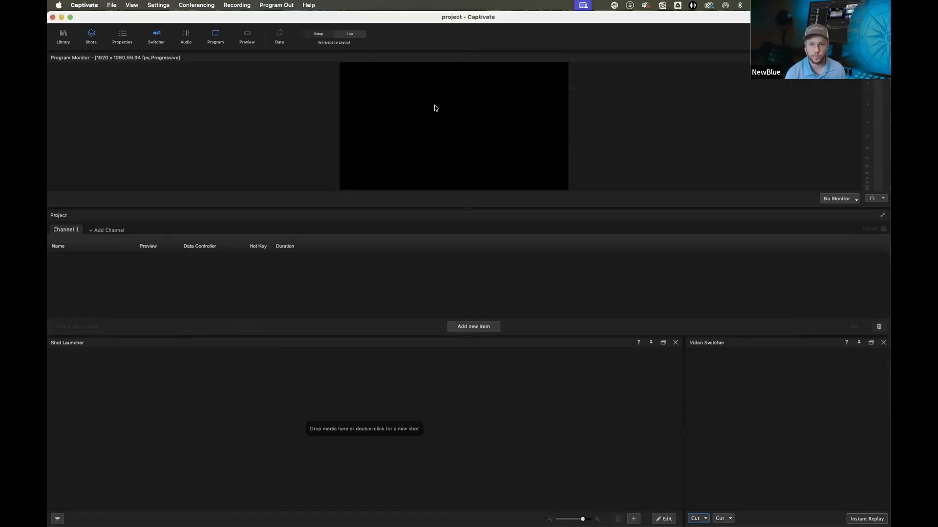
Switch to the Setup workspace layout and maximize the application window
left_click(318, 34)
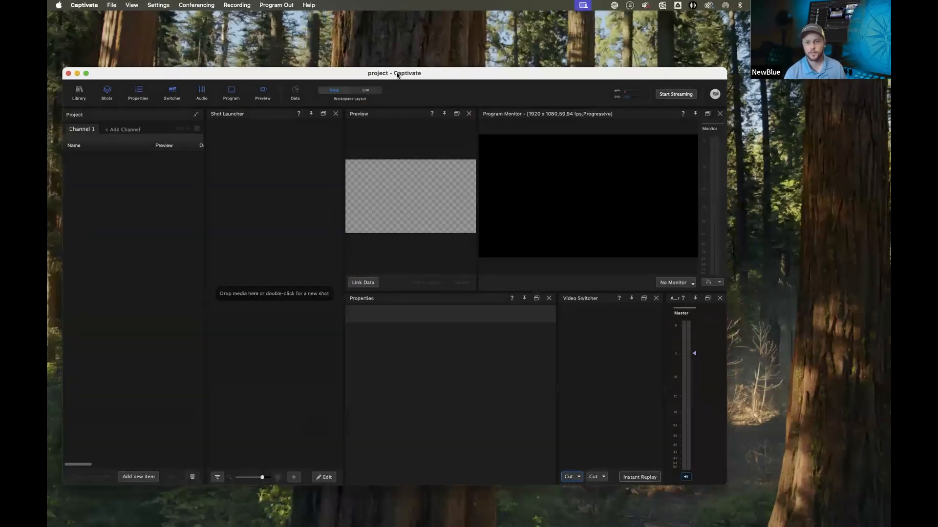
double_click(396, 73)
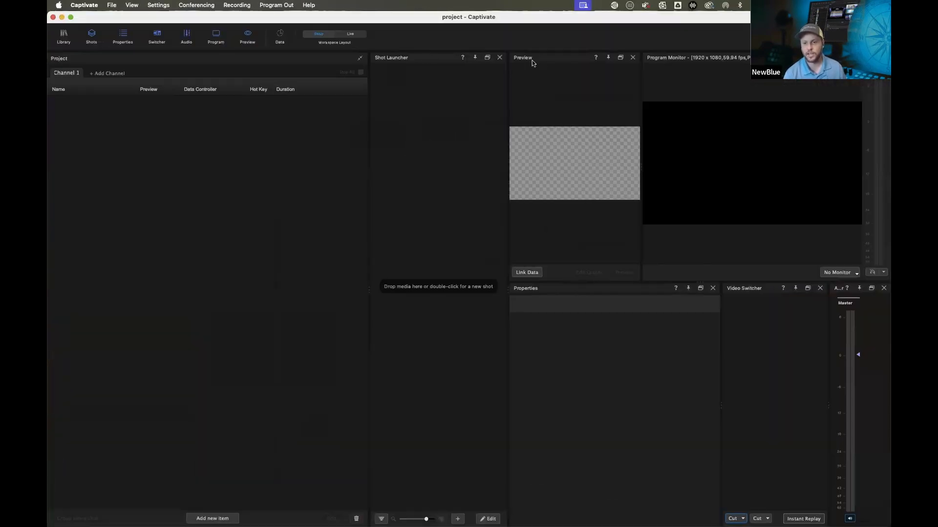
Close the Shot Launcher, Video Switcher and Audio Mixer panels, glancing at the monitor output options
left_click(499, 57)
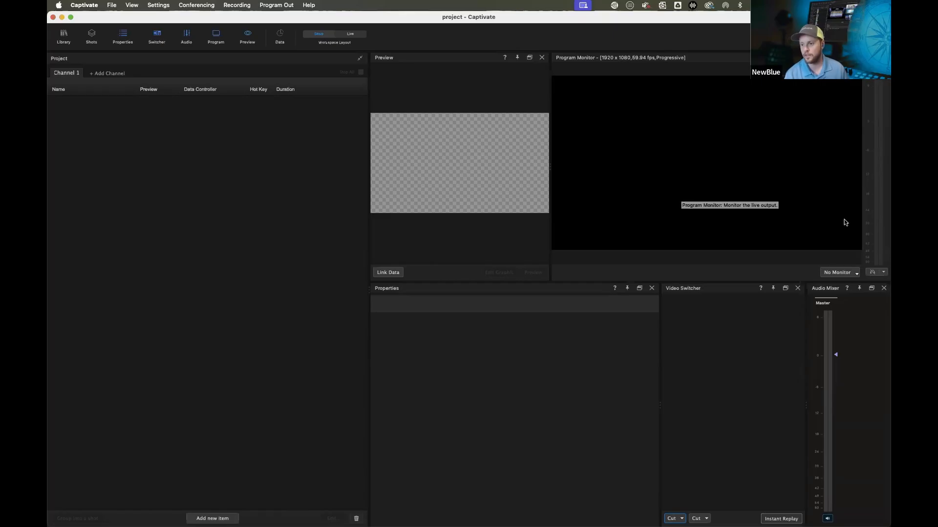
left_click(847, 274)
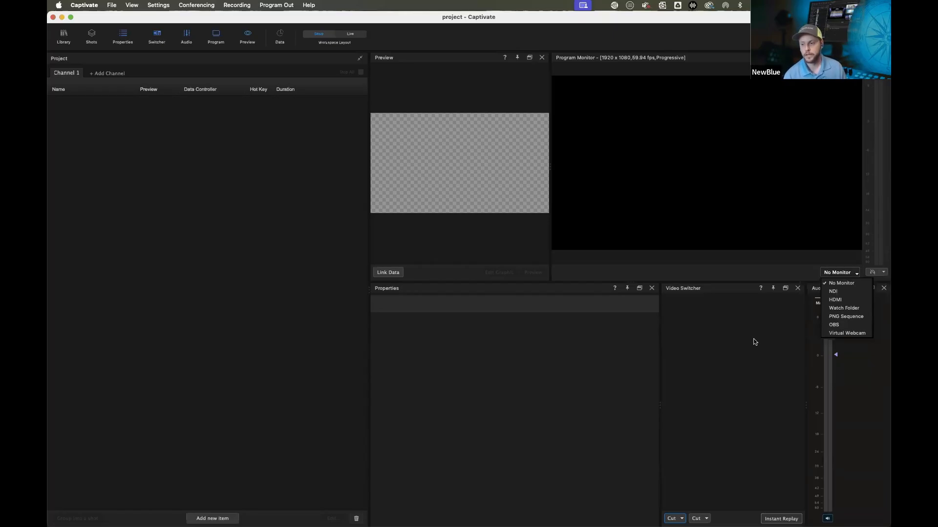
left_click(742, 325)
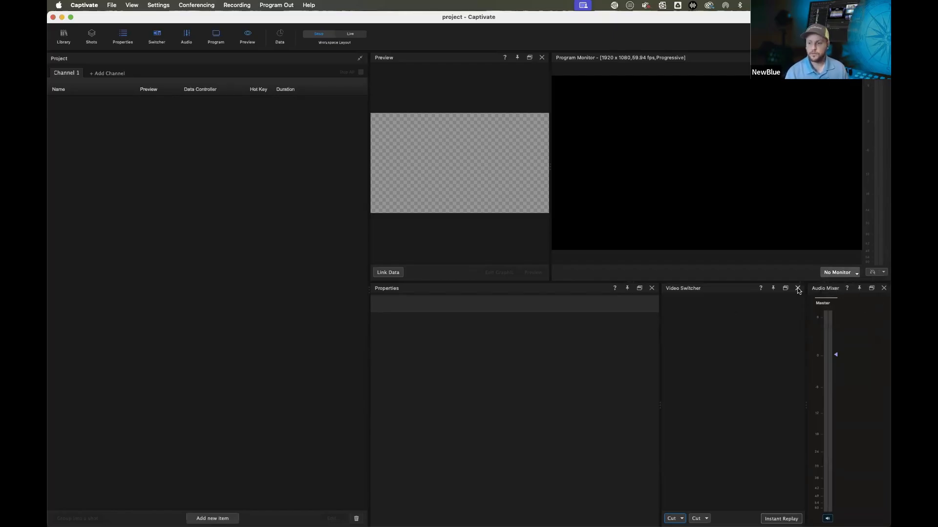
left_click(797, 288)
left_click(884, 288)
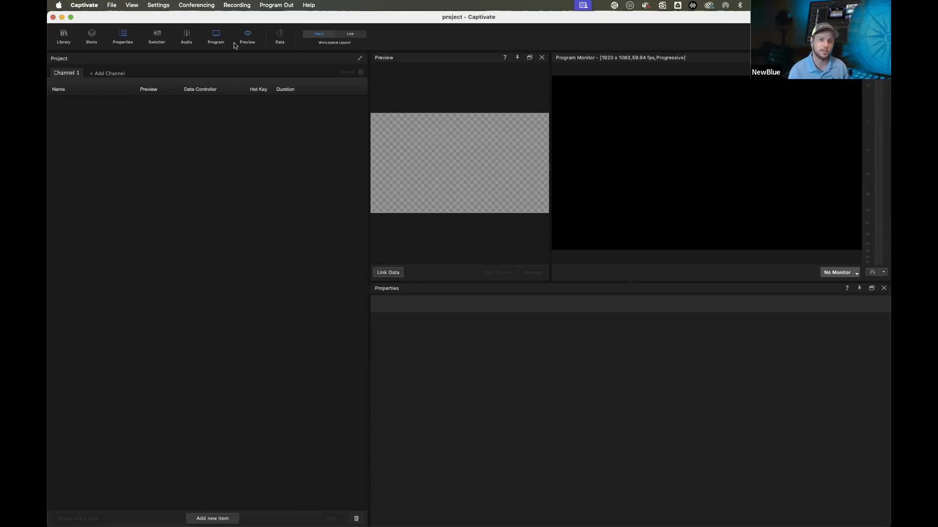
Open the project settings to review the video format and close the dialog without changes
left_click(158, 6)
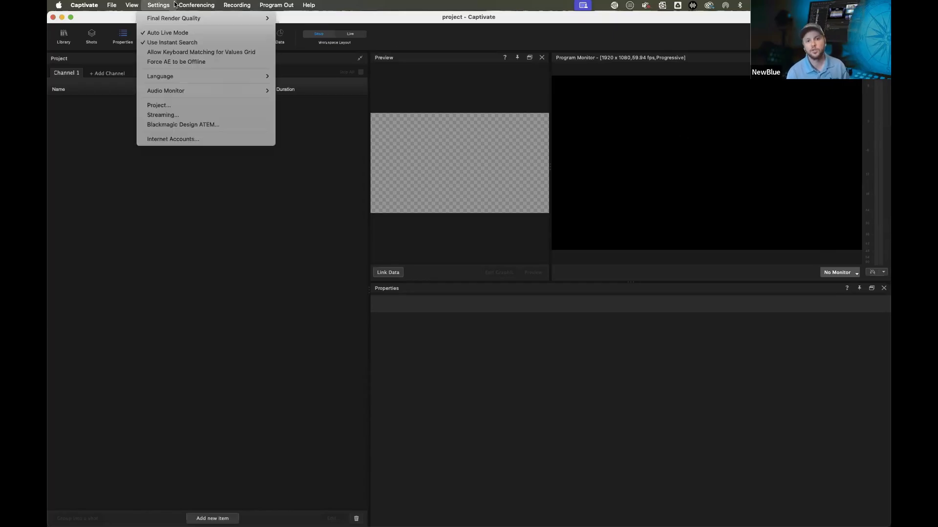
left_click(163, 106)
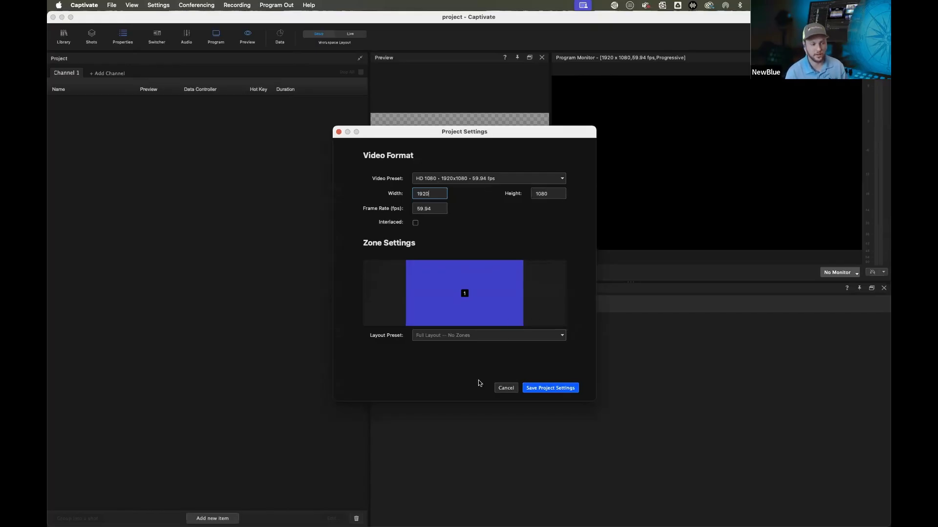
left_click(506, 390)
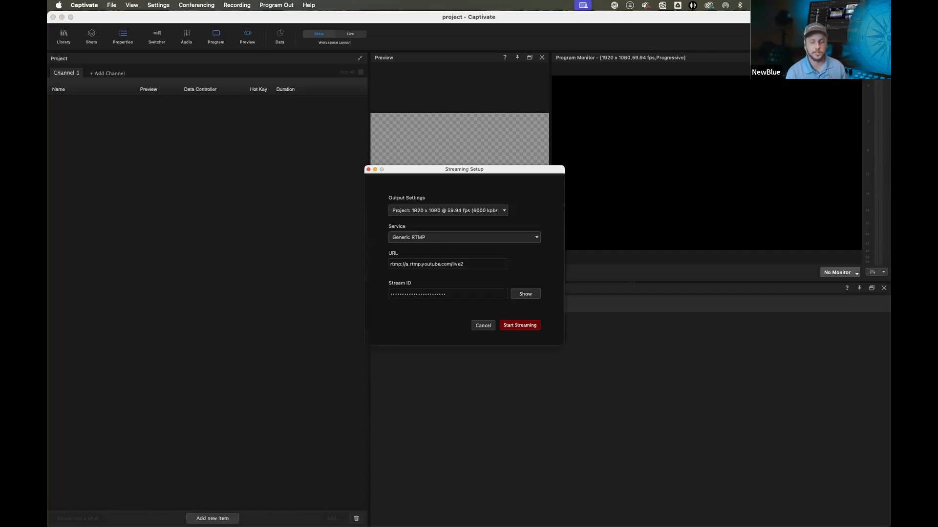
Review the available streaming services in the streaming setup and close the dialog without changes
left_click(532, 238)
scroll(432, 262, "down", 1)
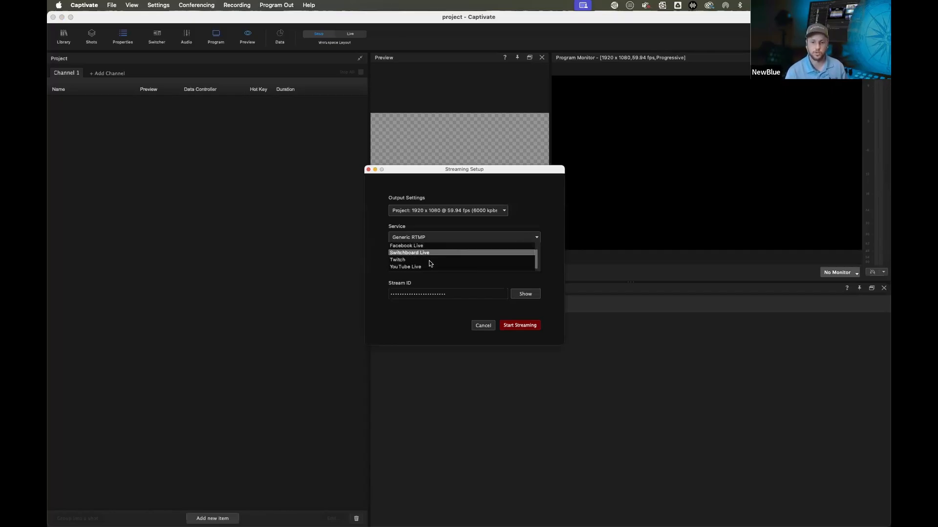
left_click(444, 301)
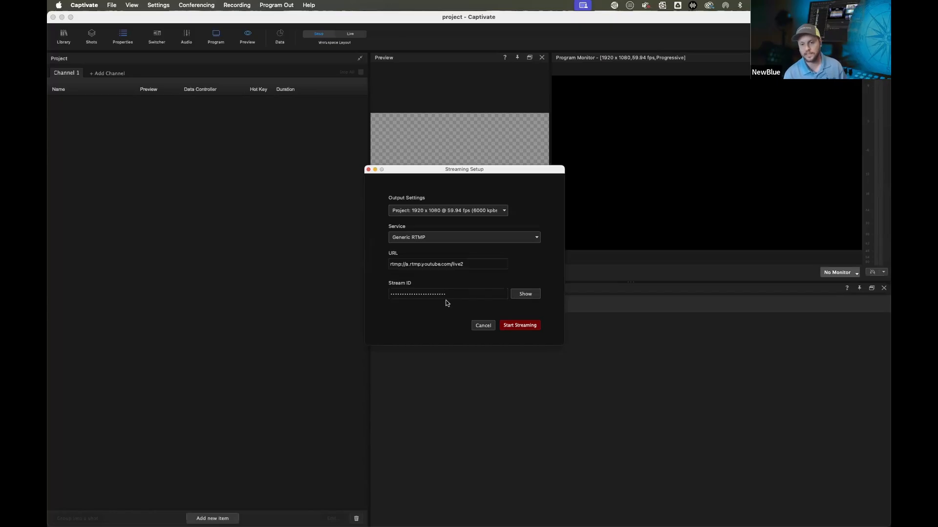
left_click(486, 327)
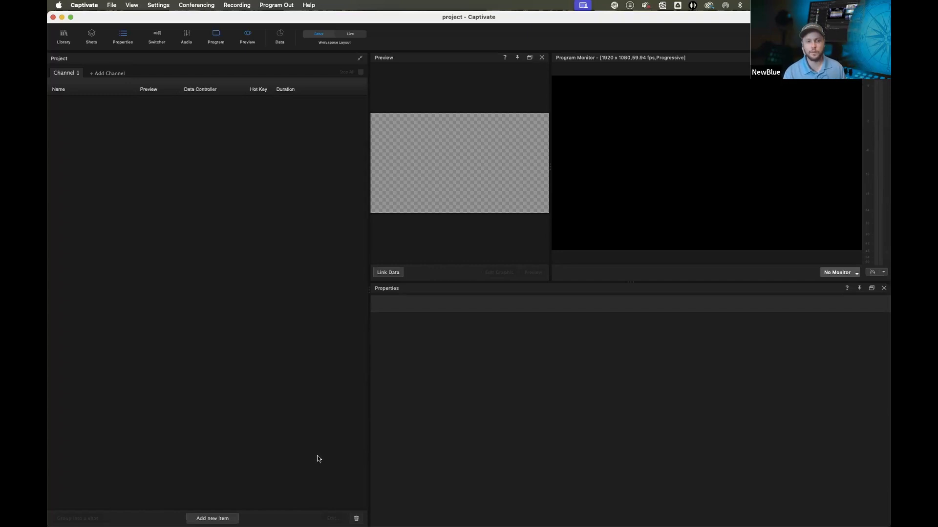
Add the HD Pro Webcam C920 to the project as a live audio/video item
left_click(217, 519)
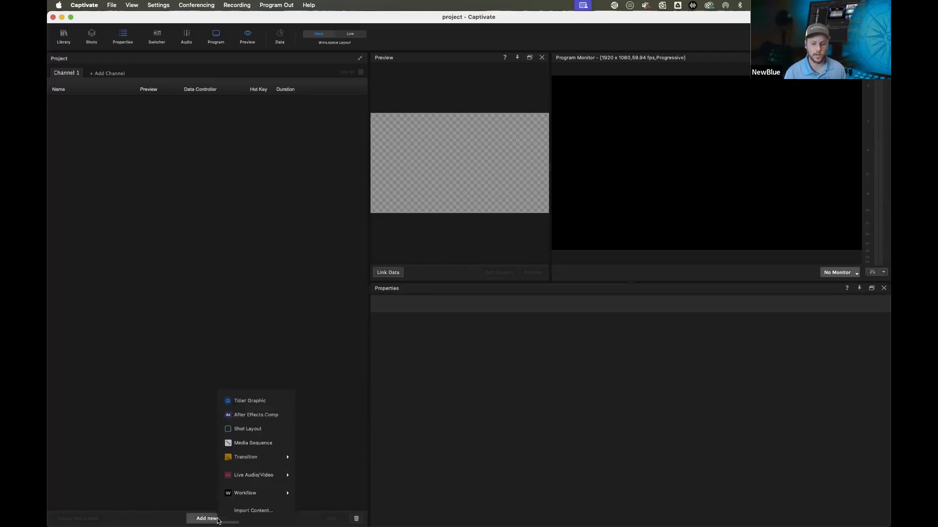
mouse_move(261, 479)
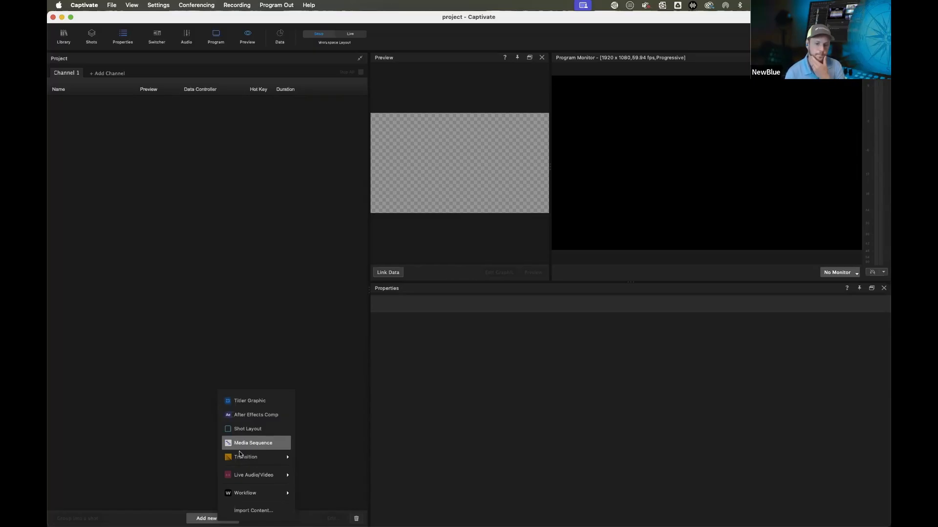
mouse_move(244, 458)
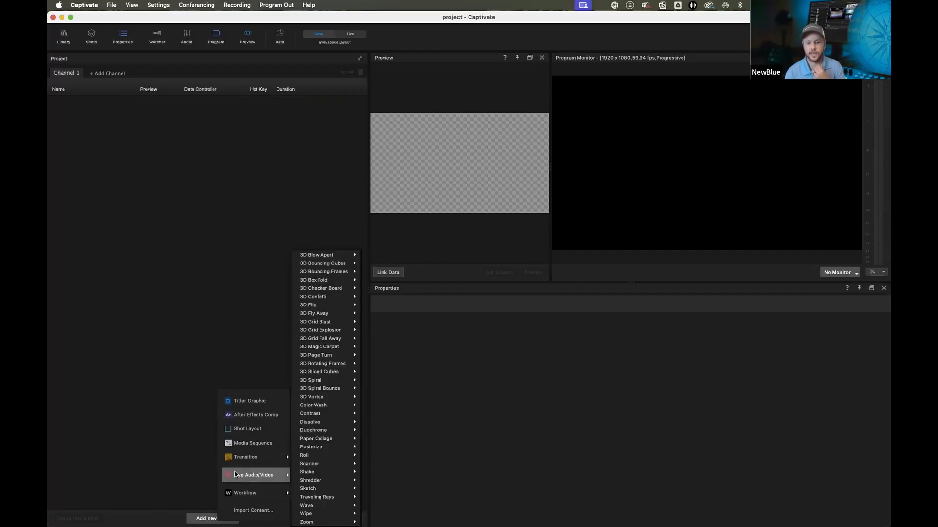
mouse_move(233, 479)
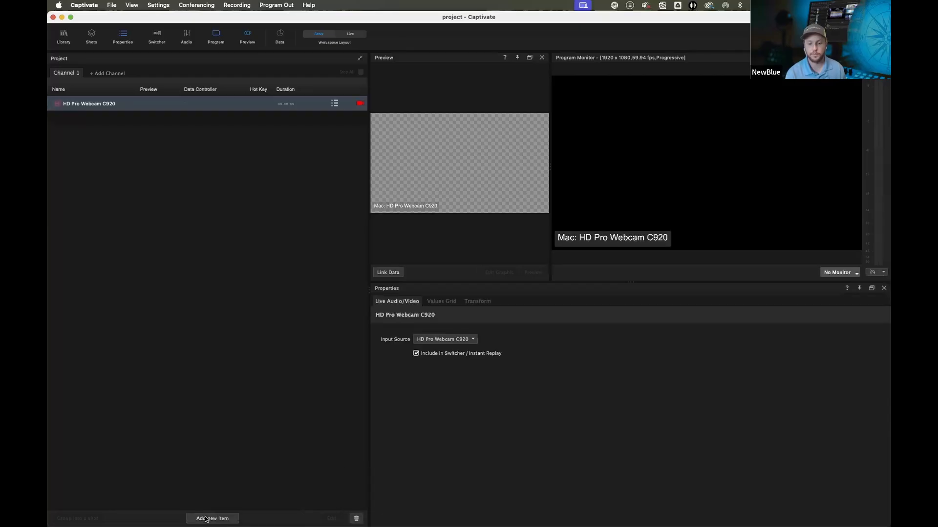
left_click(210, 518)
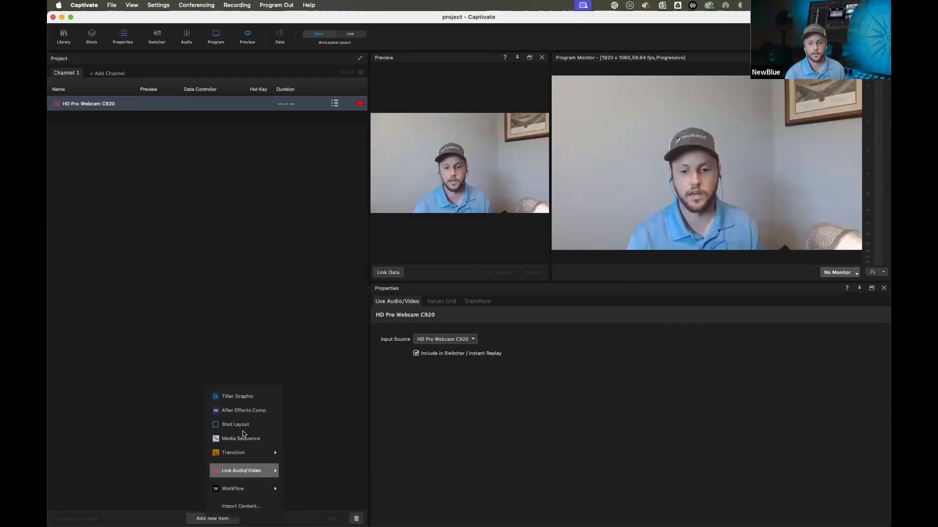
Add the FaceTime HD Camera as a second live video device item
mouse_move(244, 463)
mouse_move(297, 469)
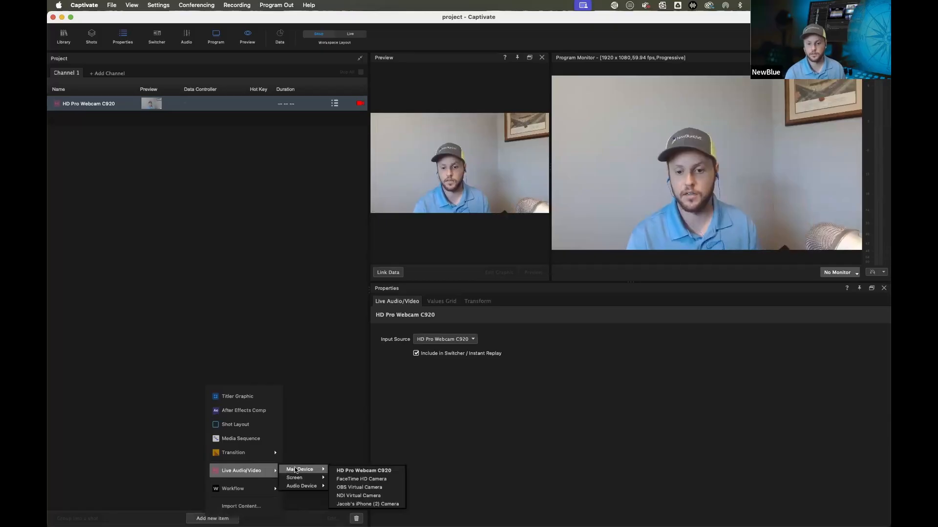
left_click(374, 479)
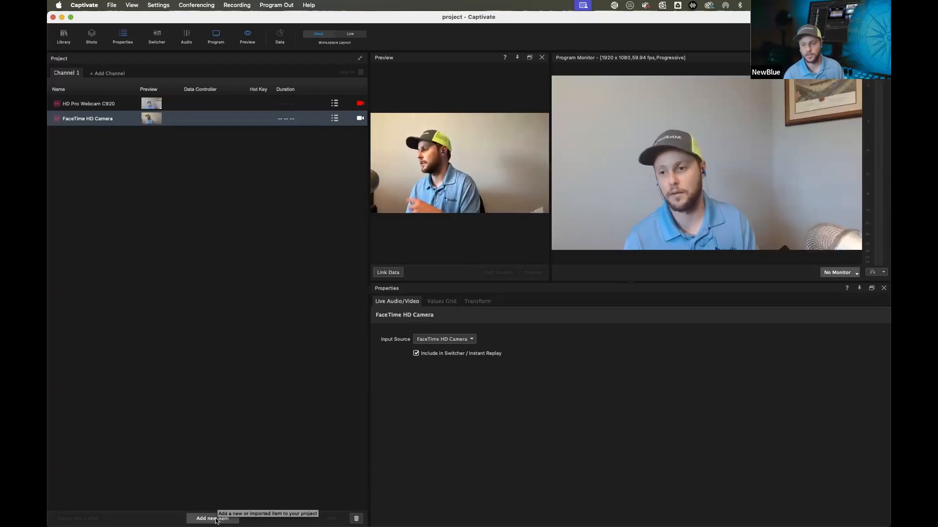
left_click(217, 520)
mouse_move(262, 501)
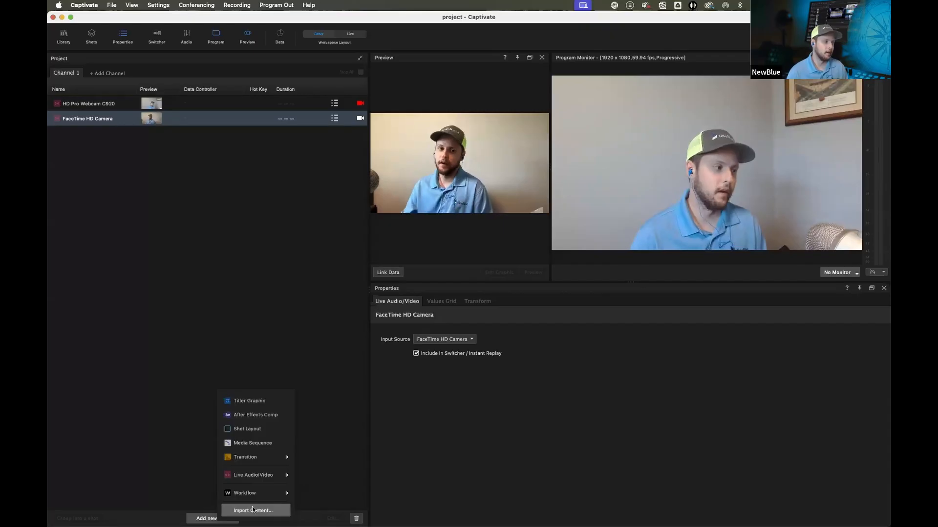
left_click(236, 324)
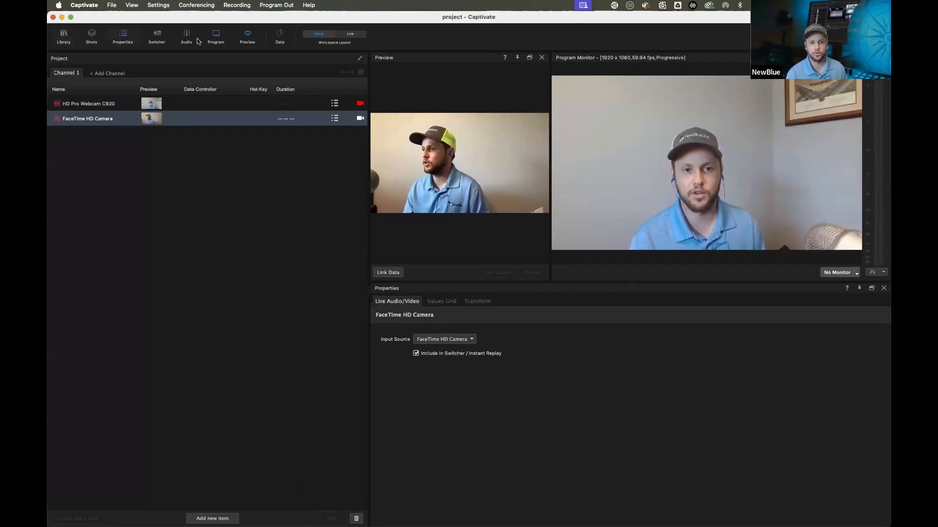
Open the Graphics Library panel above the project
left_click(132, 5)
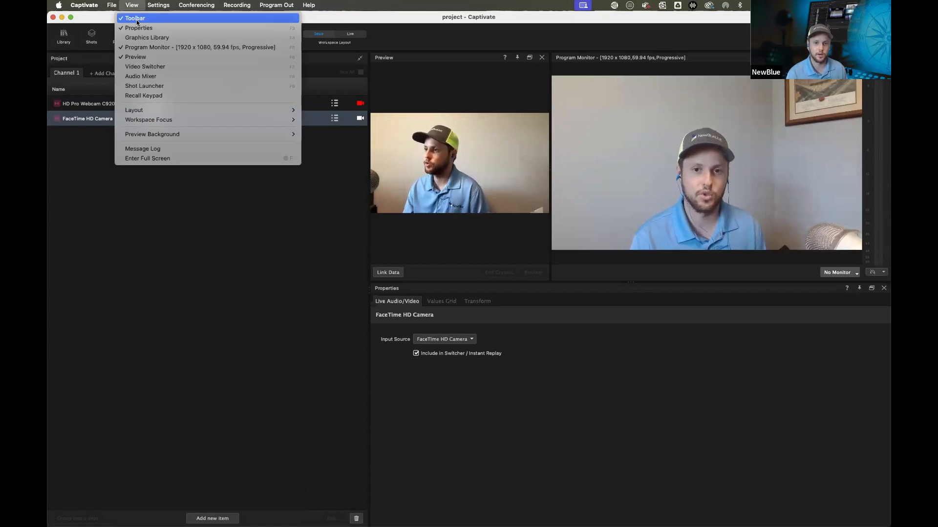
left_click(70, 130)
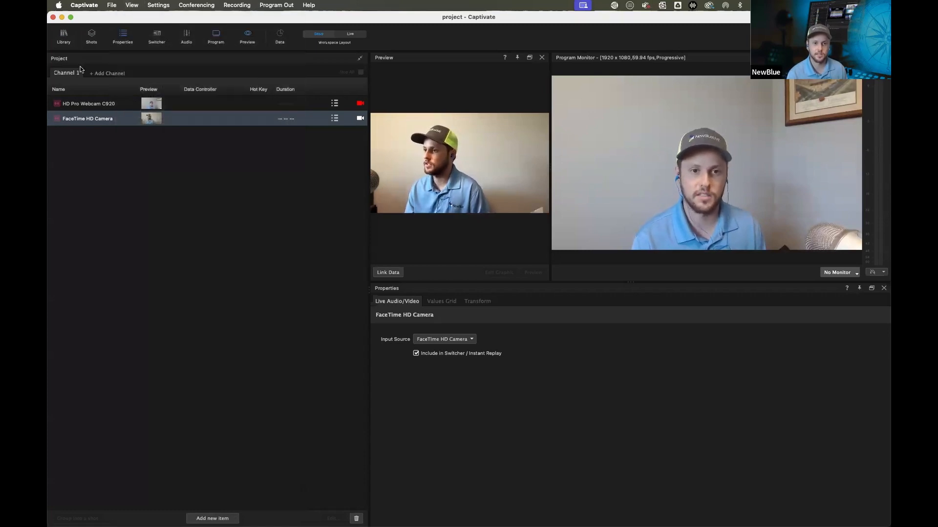
left_click(63, 36)
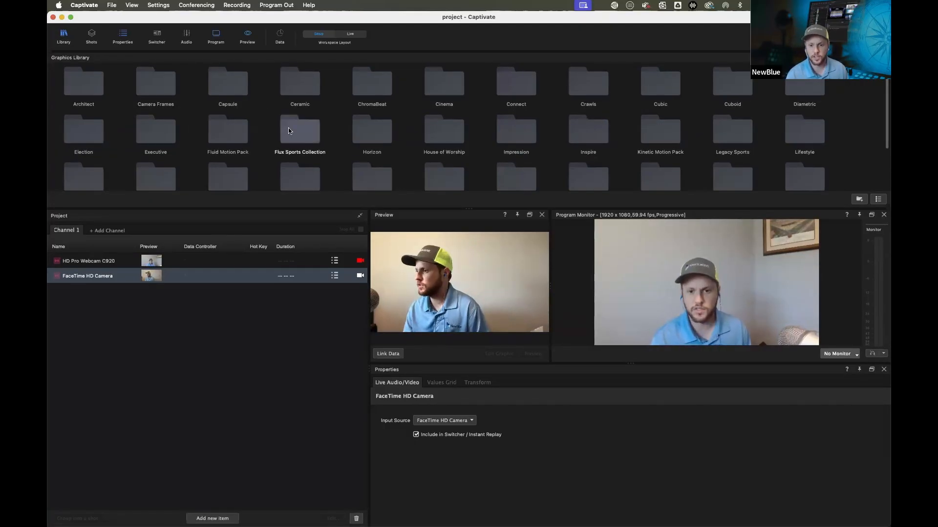
Browse the Flux Sports Collection templates, then open the Veritas News Collection folder
double_click(279, 187)
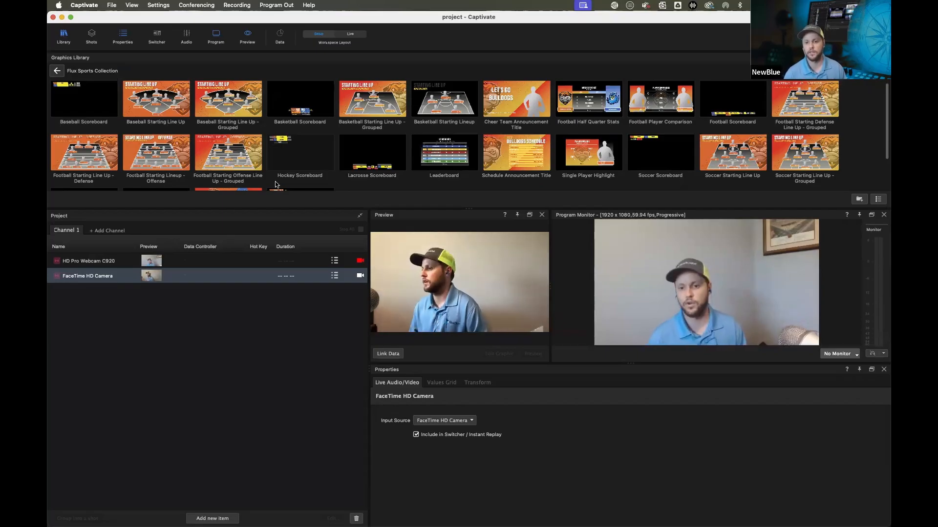
left_click(58, 70)
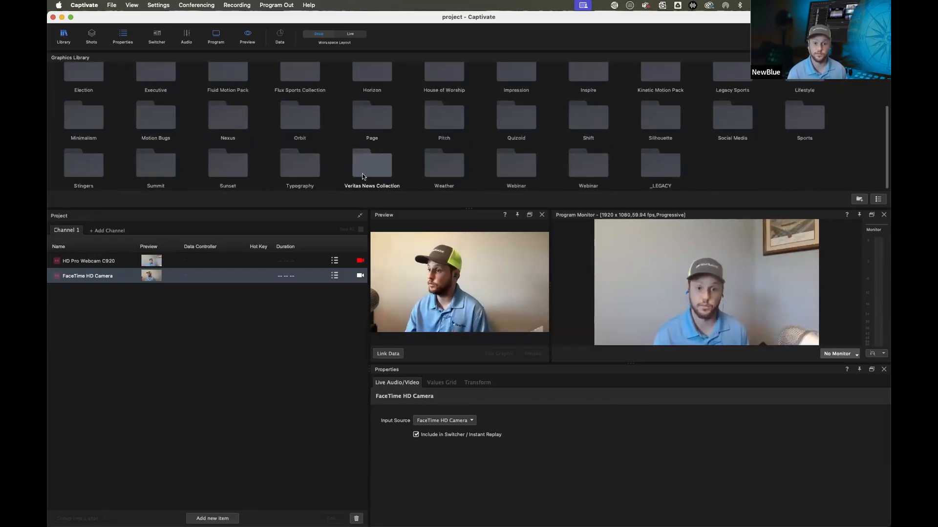
double_click(362, 174)
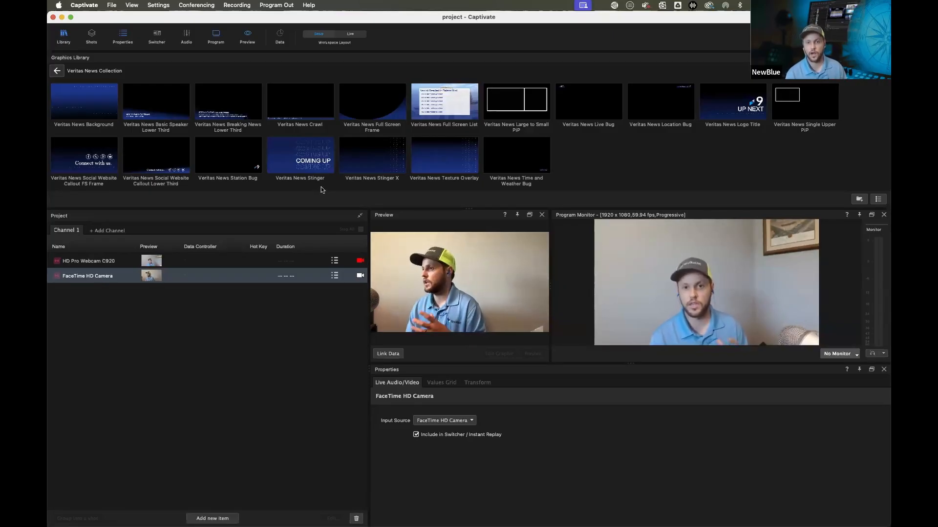
Return to the graphics library root and open the Nexus collection folder
left_click(57, 71)
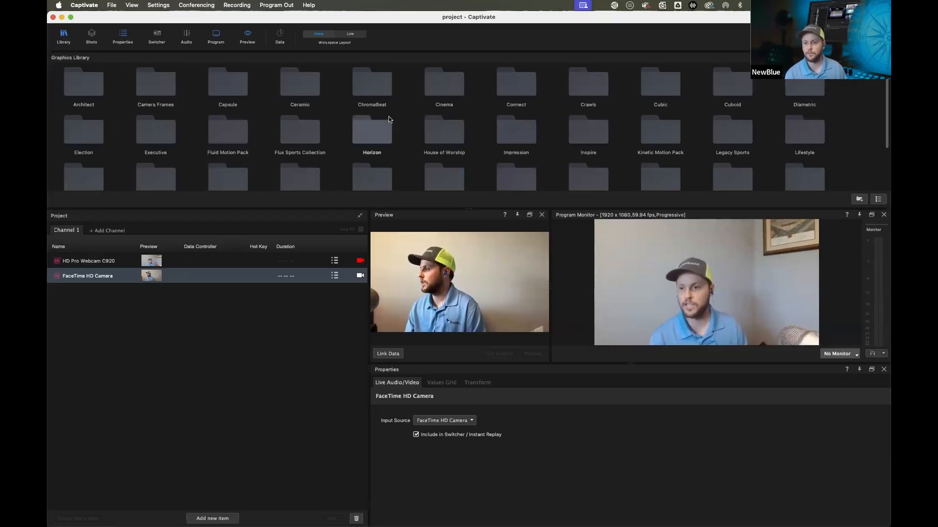
scroll(372, 131, "down", 2)
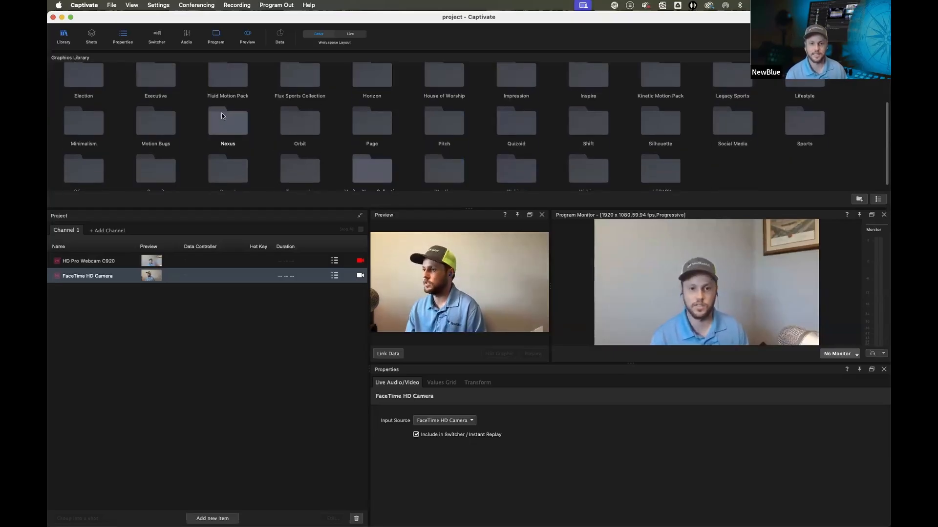
double_click(214, 128)
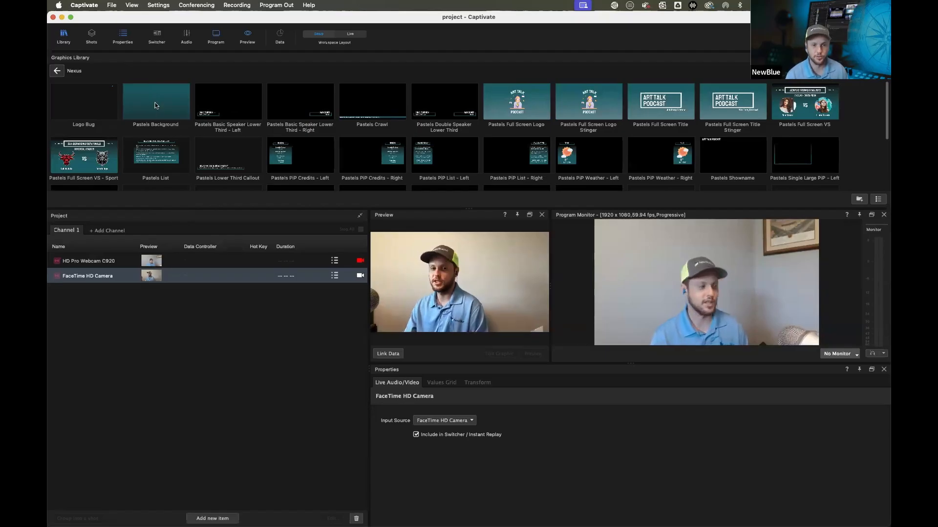
Add the Pastels Background, Pastels Full Screen Logo, Pastels PIP List - Right and Pastels Lower Third Callout templates to the project
left_click_drag(129, 224, 99, 255)
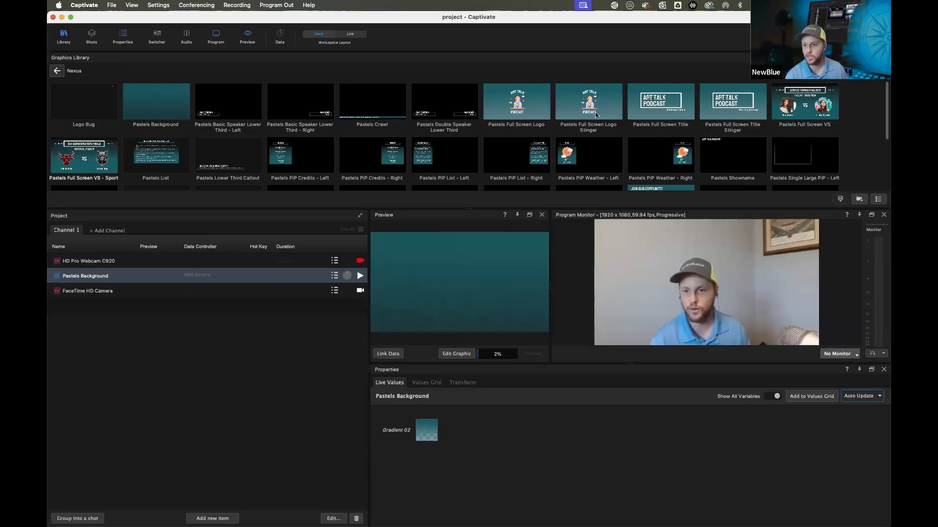
left_click_drag(524, 104, 198, 258)
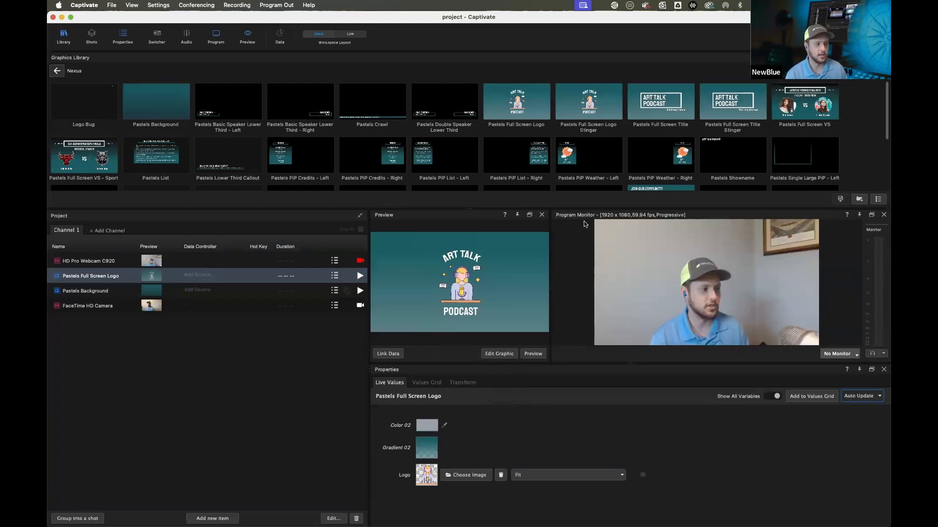
left_click_drag(336, 217, 191, 266)
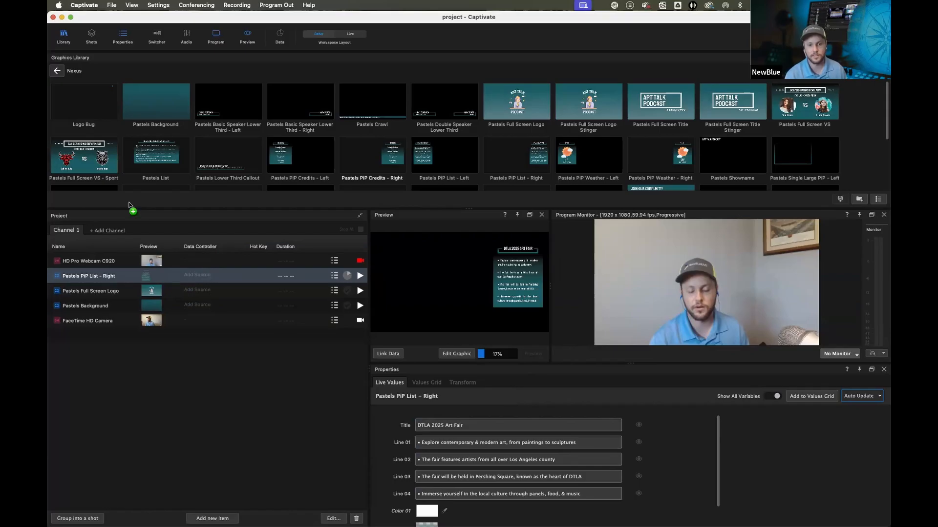
left_click_drag(223, 177, 148, 262)
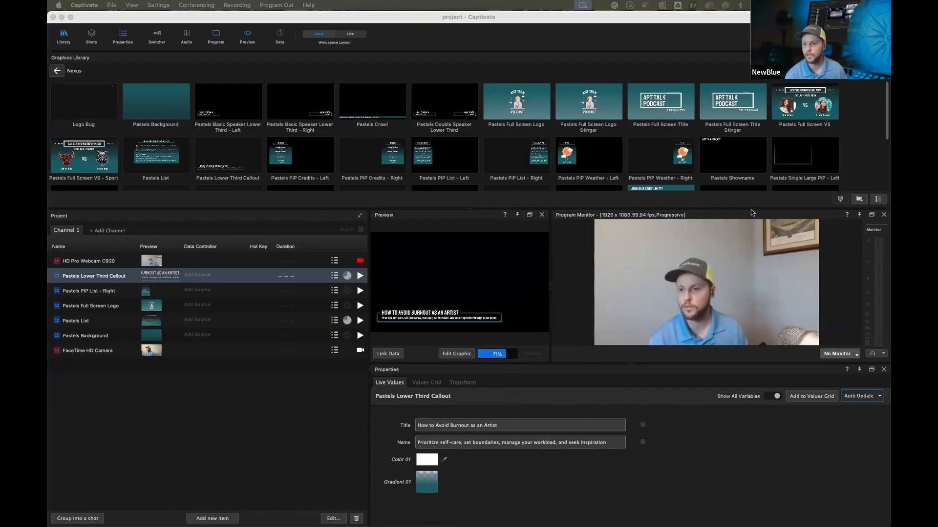
Add the Pastels Single Large PiP - Left and Pastels Showname templates to the project
left_click(804, 166)
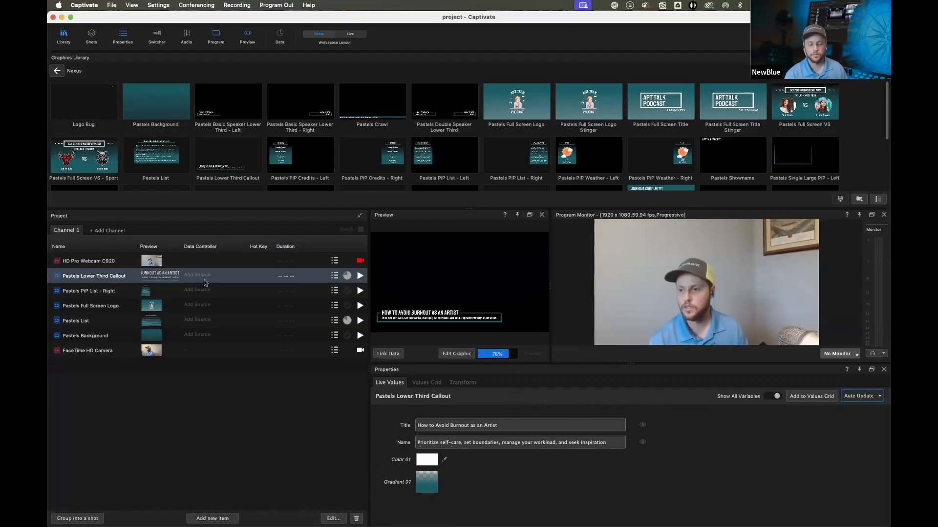
left_click_drag(131, 277, 123, 289)
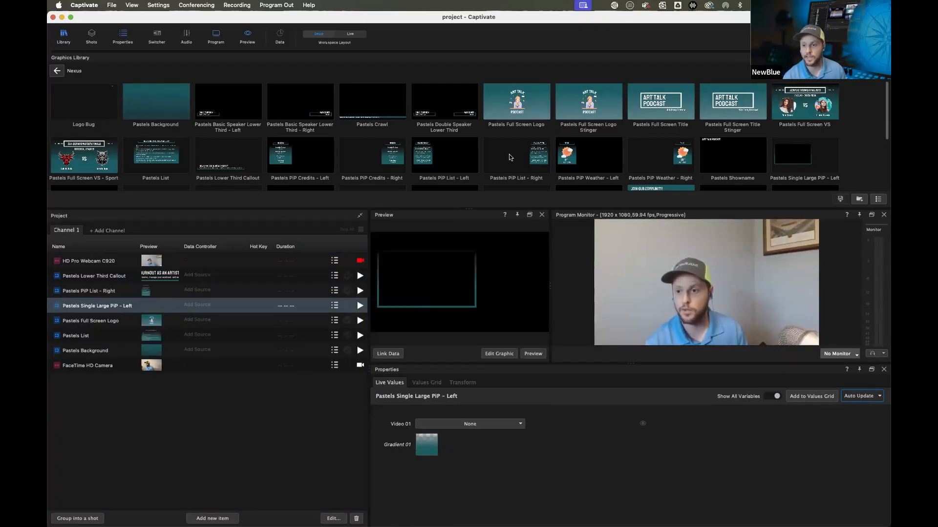
scroll(512, 158, "down", 1)
scroll(708, 144, "down", 3)
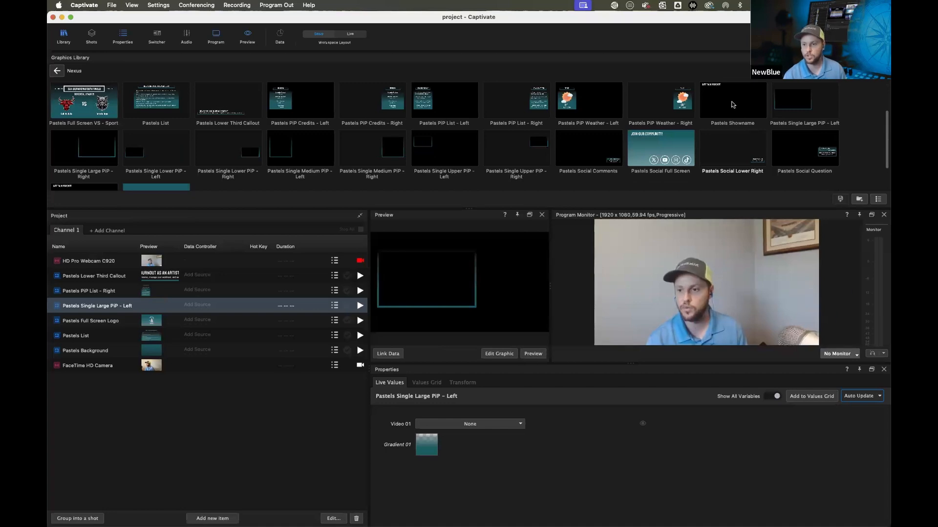
left_click_drag(341, 239, 259, 270)
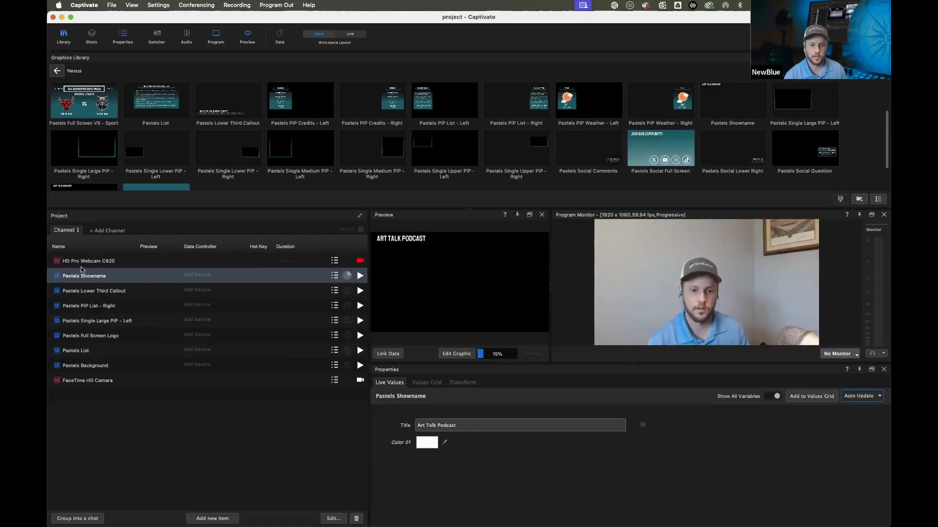
Reorder the project items, moving HD Pro Webcam C920 to the bottom and FaceTime HD Camera to the top
left_click_drag(93, 261, 180, 355)
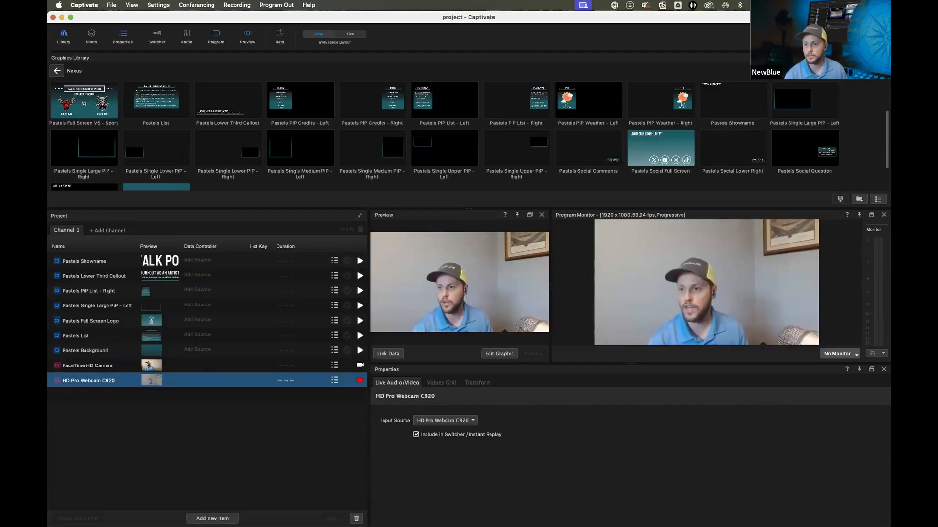
left_click_drag(570, 209, 569, 122)
left_click_drag(96, 208, 100, 100)
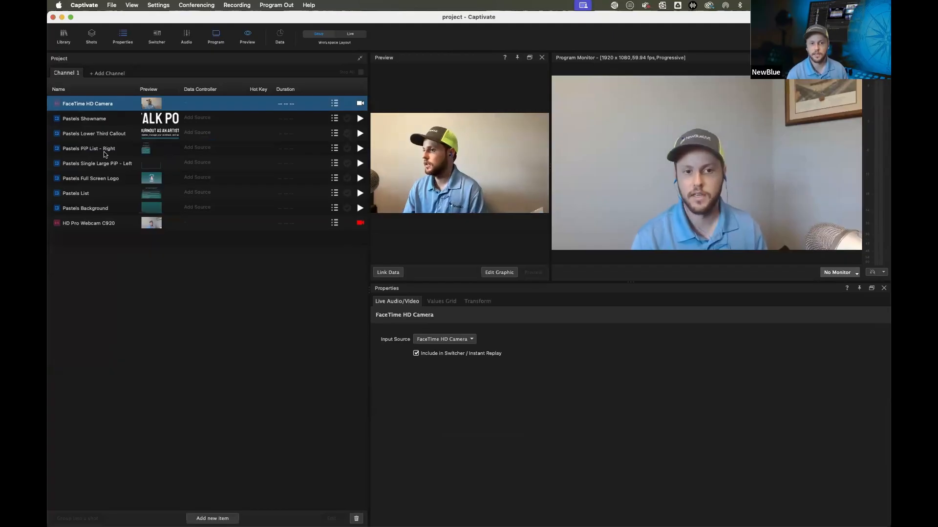
Test-play Pastels Background from the top of the list with Showname, Lower Third Callout and PIP List - Right, then stop all
left_click_drag(85, 208, 89, 101)
left_click(360, 104)
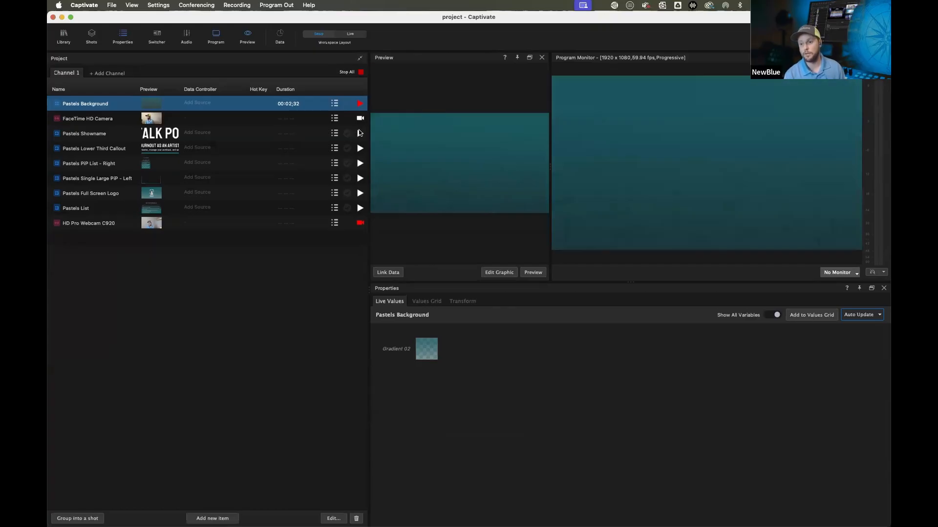
left_click(359, 132)
left_click(359, 148)
left_click(359, 163)
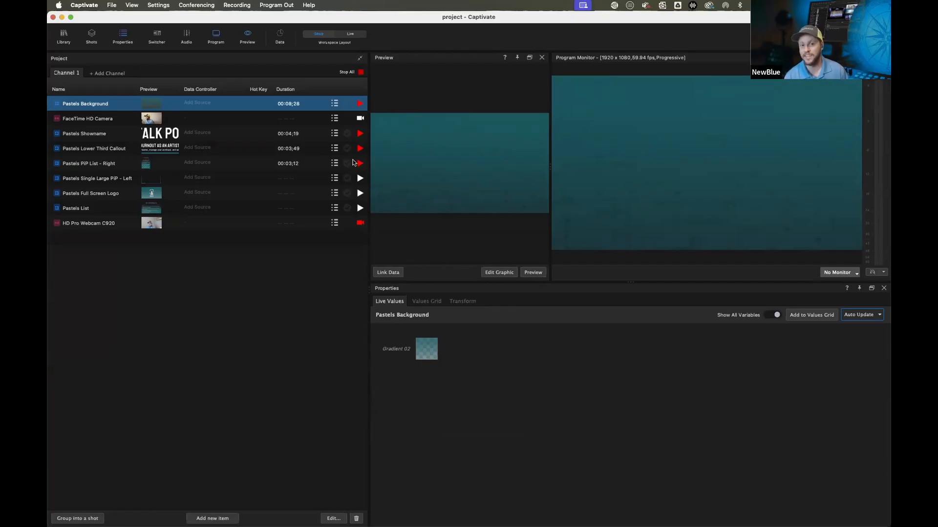
left_click(344, 72)
Move Pastels Background to the bottom of the list and test it playing under the PIP List - Right graphic
left_click_drag(124, 102, 113, 219)
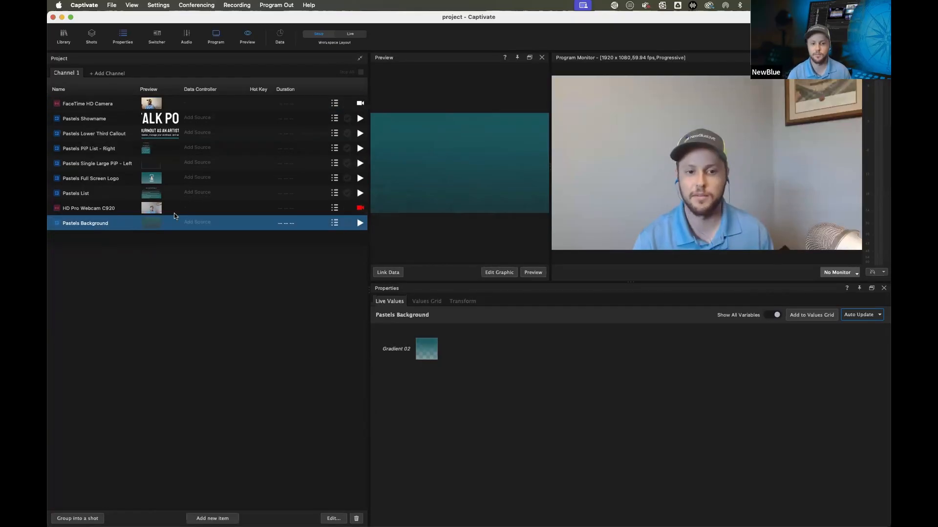
left_click(357, 224)
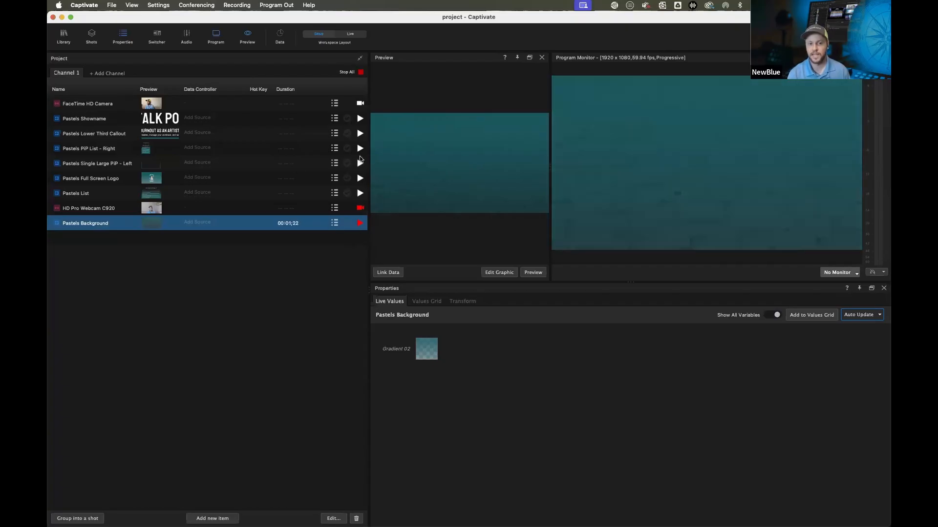
left_click(361, 150)
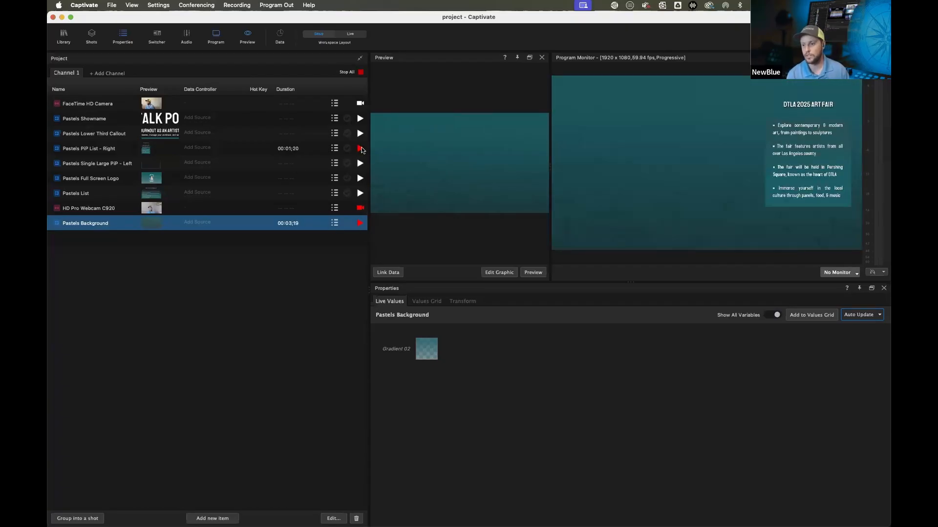
left_click(363, 150)
left_click(361, 225)
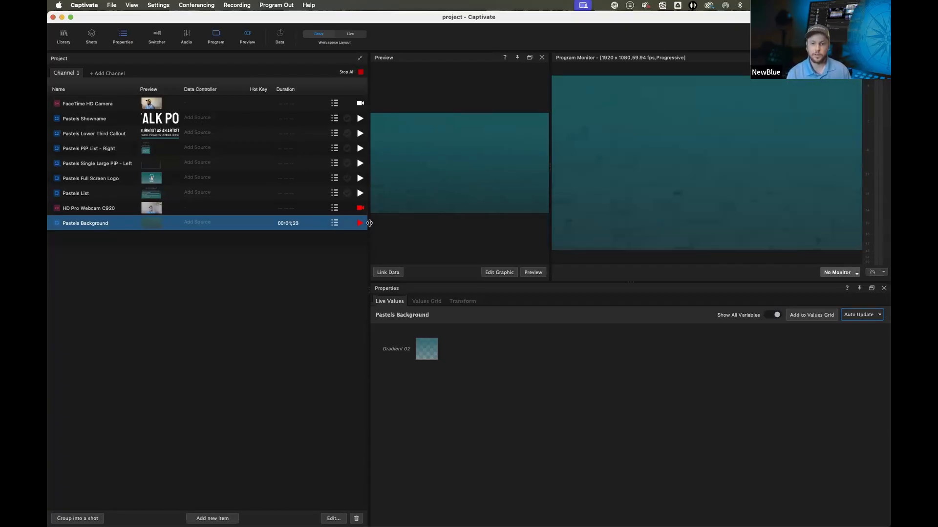
Assign the hotkey D to the Pastels Lower Third Callout item
left_click_drag(369, 223, 430, 224)
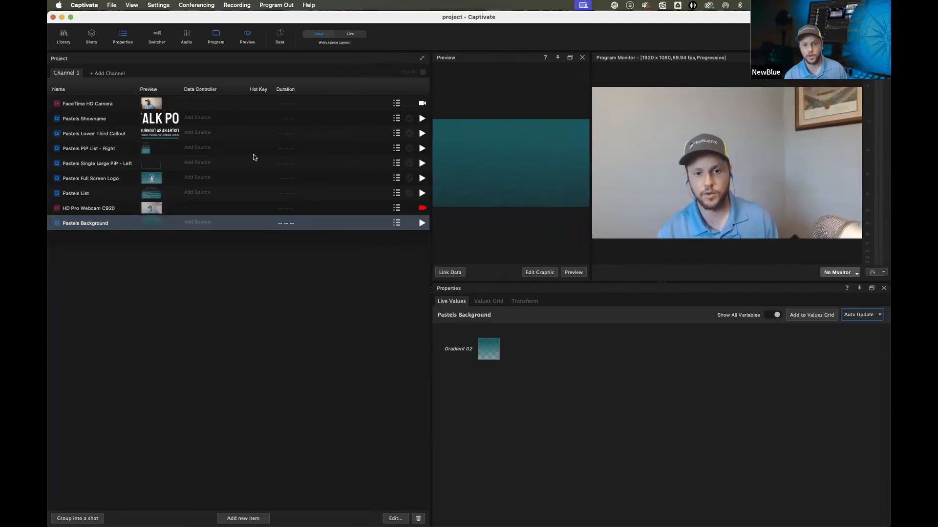
left_click(249, 138)
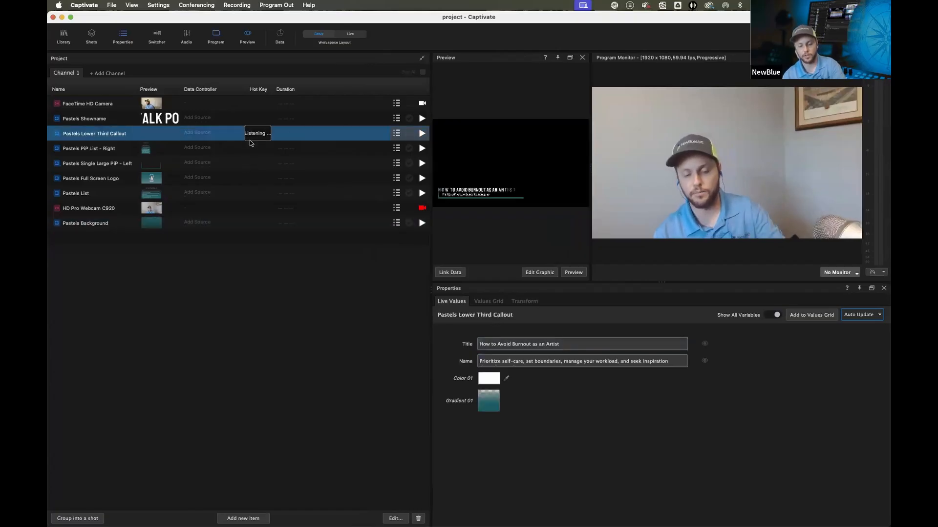
key("d")
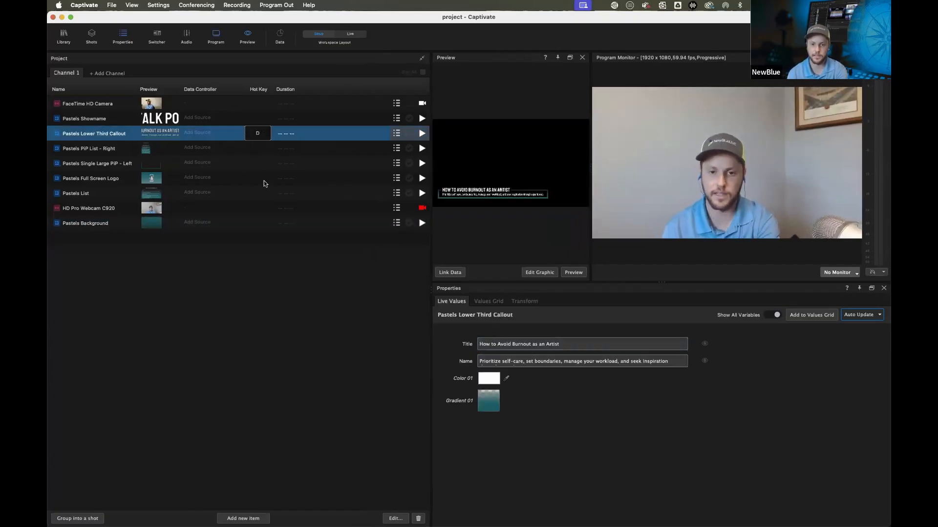
Toggle the lower third on and off with its D hotkey to test it
left_click(218, 291)
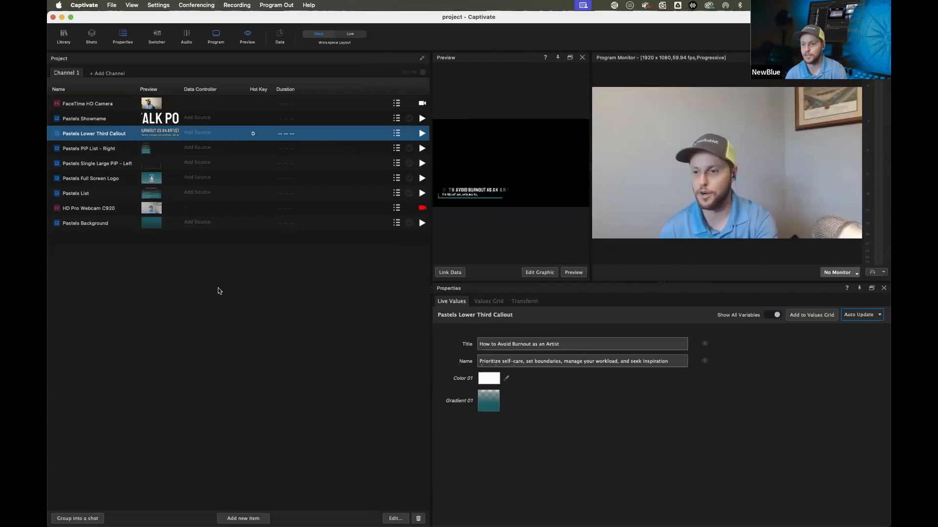
key("d")
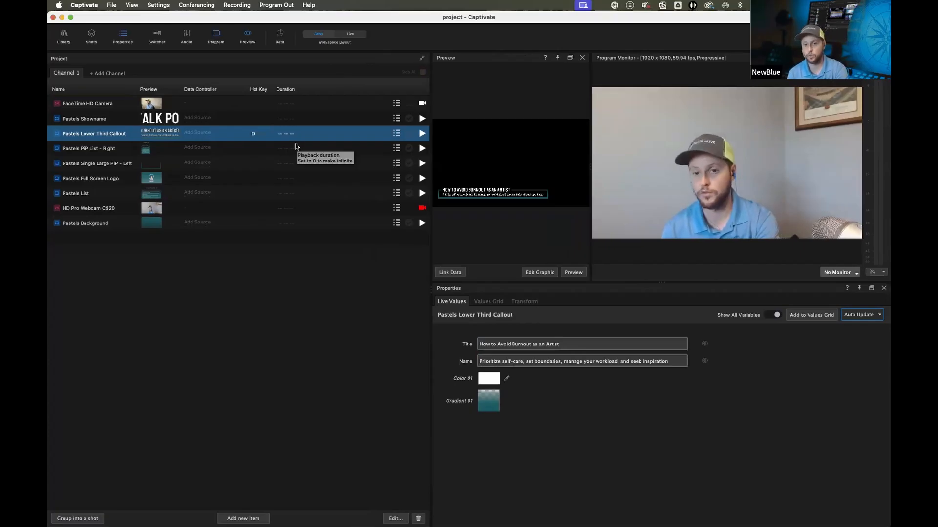
key("d")
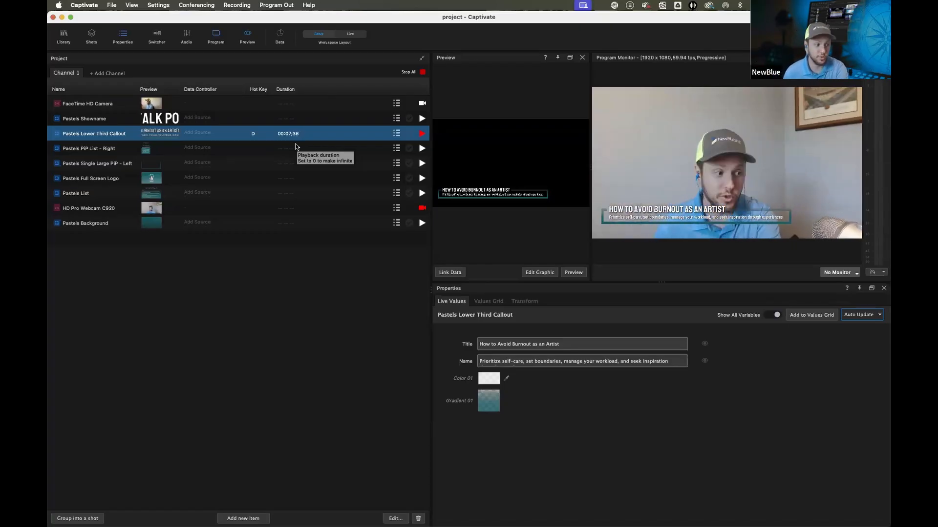
key("d")
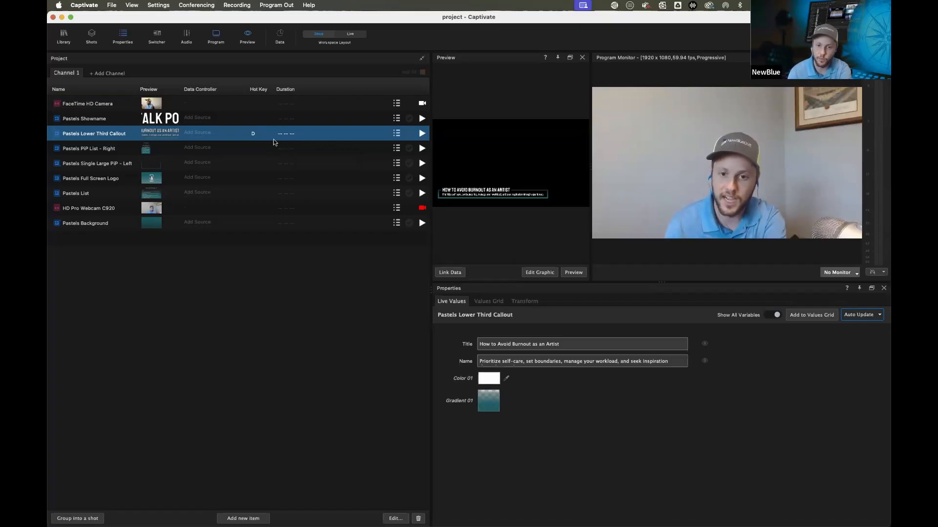
Set the Pastels Lower Third Callout's playback duration to 00:05;00
double_click(289, 133)
type("500")
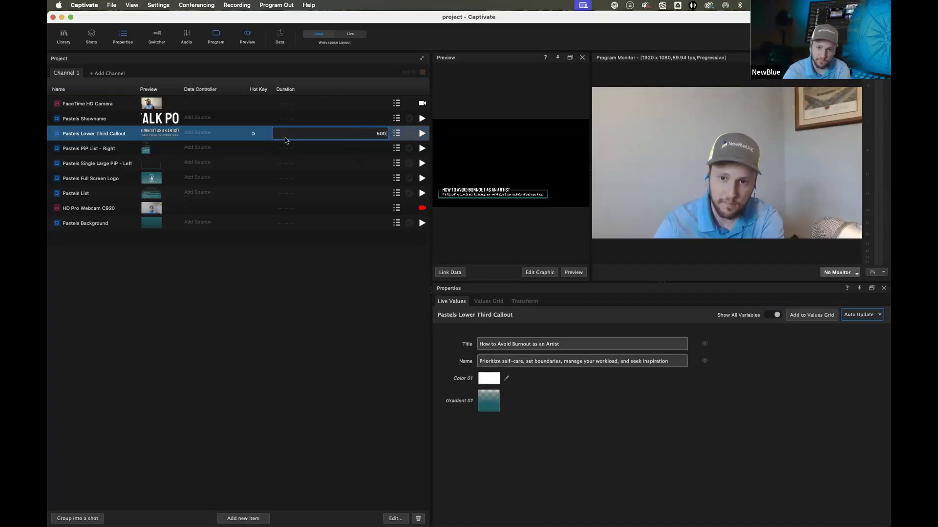
key("Return")
Trigger the lower third with its hotkey to test the timed duration
key("d")
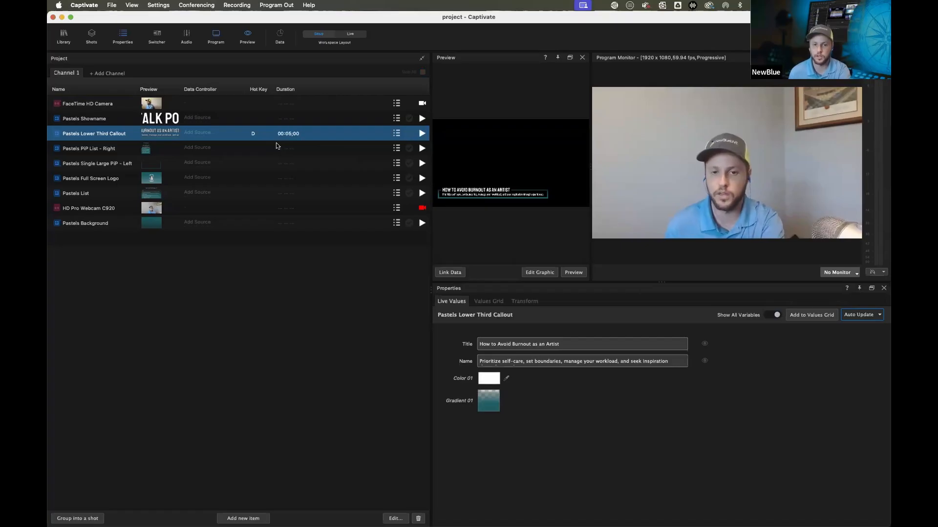
left_click(255, 132)
left_click(282, 275)
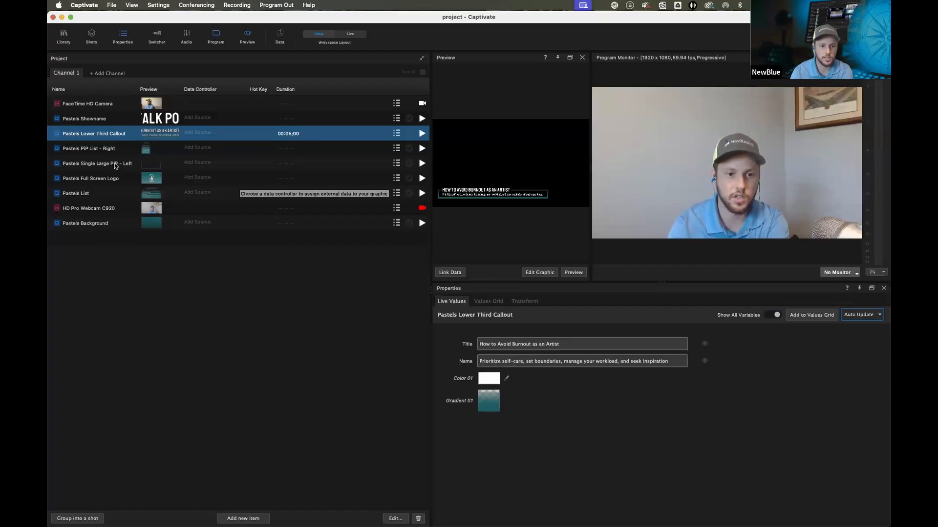
Move Pastels Full Screen Logo up beneath the FaceTime HD Camera and play it
left_click(100, 179)
left_click_drag(100, 179, 107, 127)
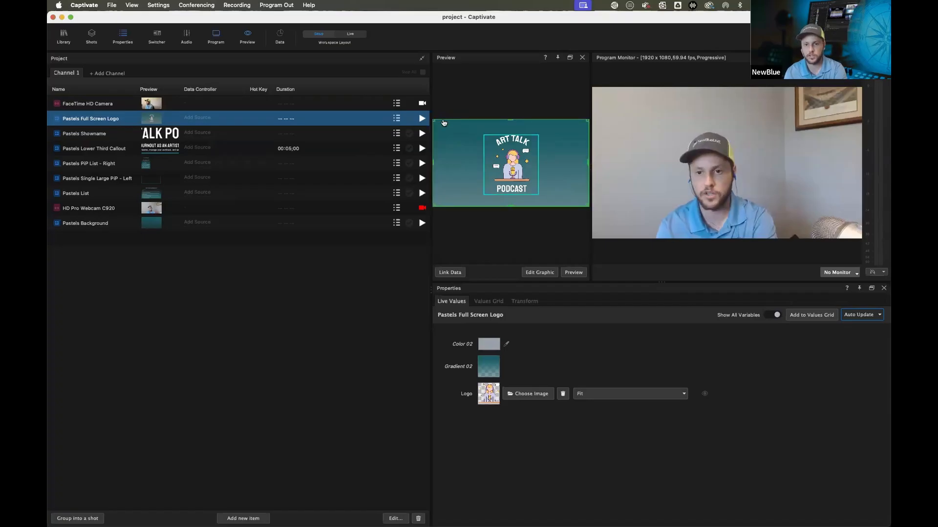
left_click(422, 118)
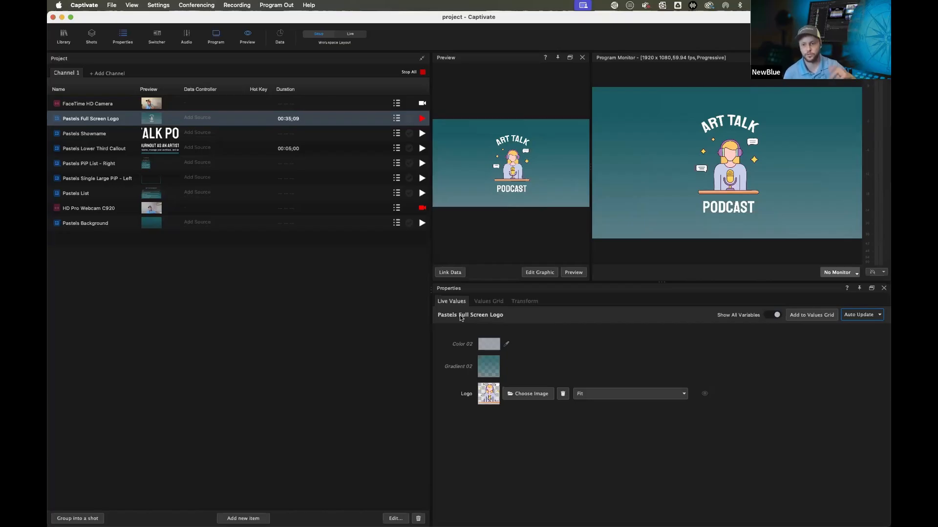
Replace the full screen logo's image with NewBlue-BrandLogoSuite-RGB_Icon2Color.png, then stop all playback
left_click(517, 392)
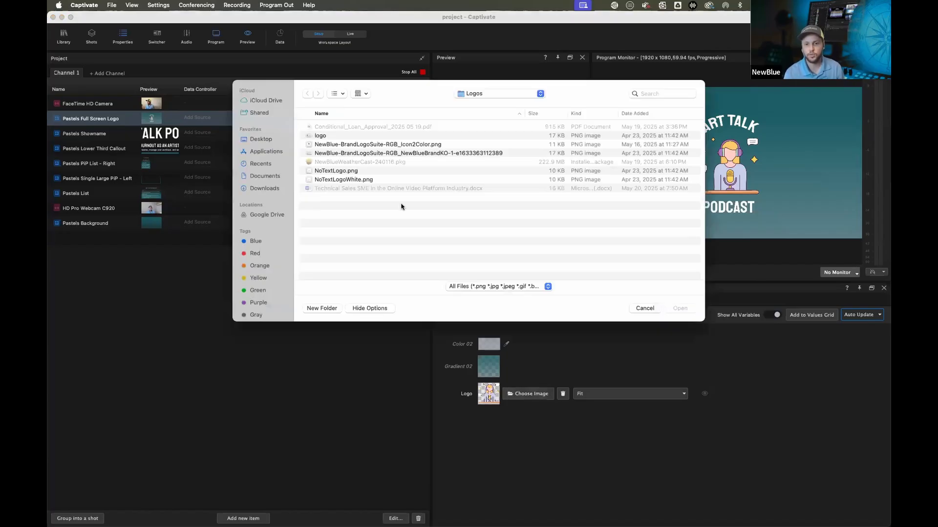
double_click(331, 145)
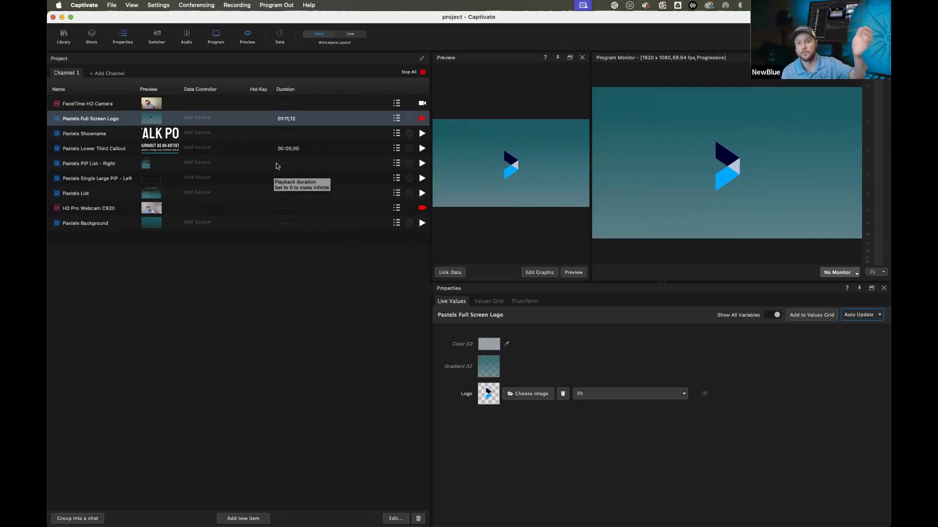
left_click(407, 73)
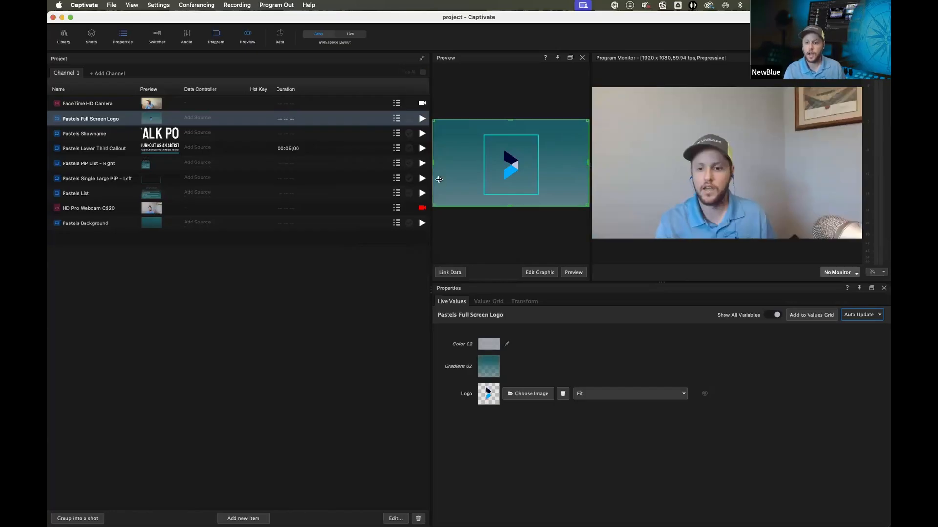
left_click(489, 302)
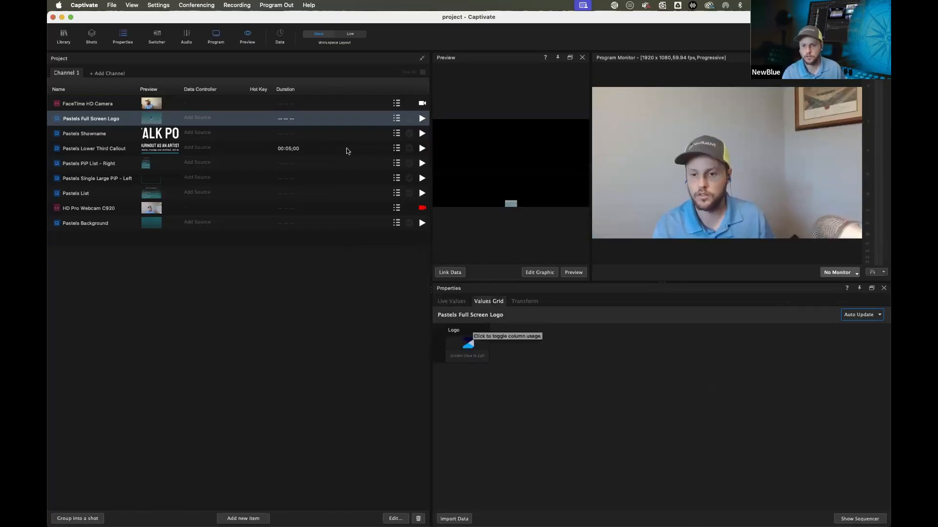
left_click(422, 118)
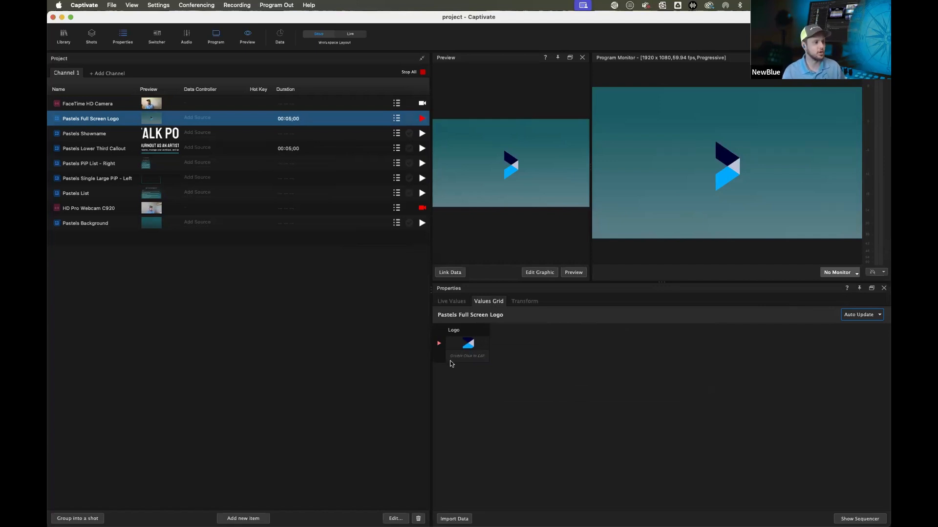
left_click(470, 357)
double_click(464, 356)
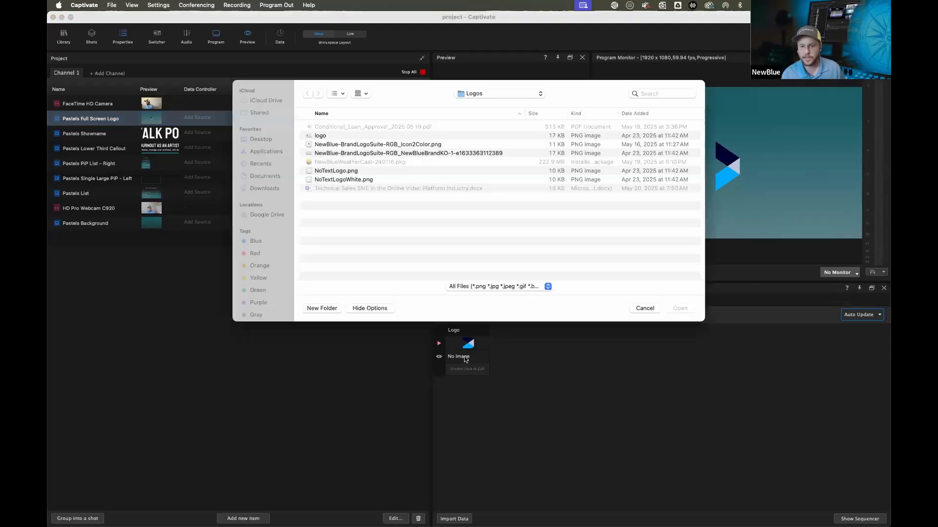
double_click(359, 152)
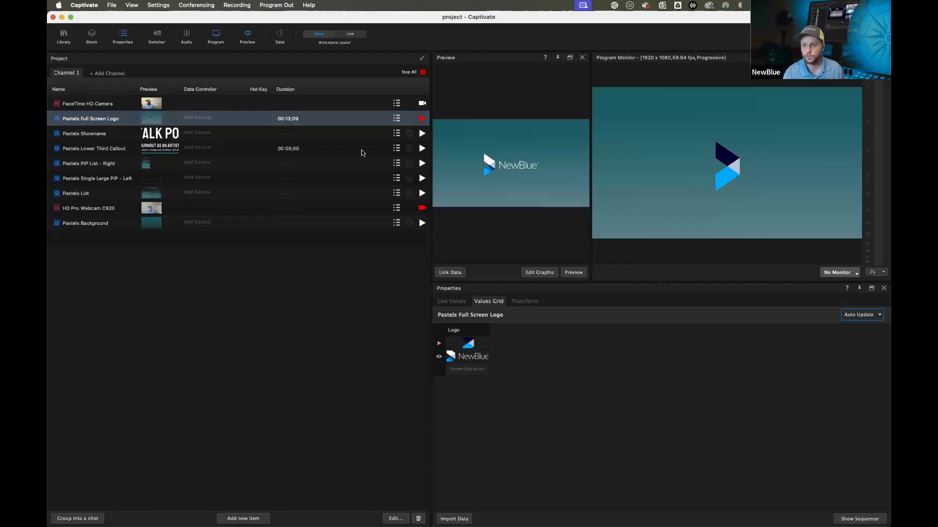
left_click(438, 359)
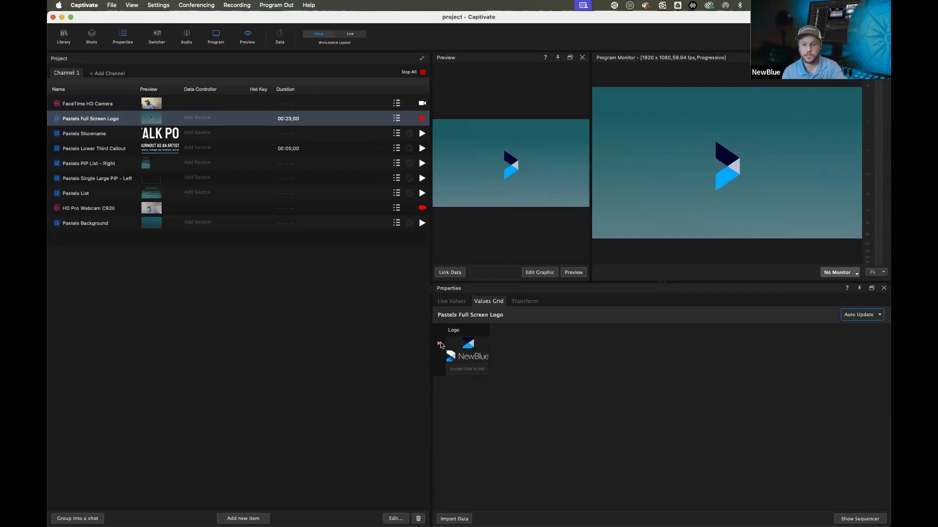
Add both logo rows to the sequence and turn sequencing on with Row Order play mode
left_click(853, 520)
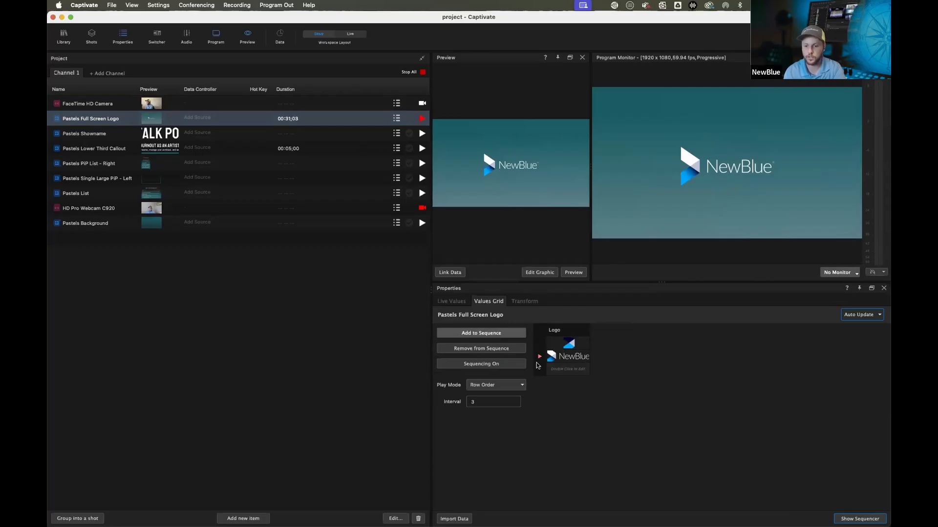
left_click(576, 342)
left_click(501, 335)
left_click(547, 360)
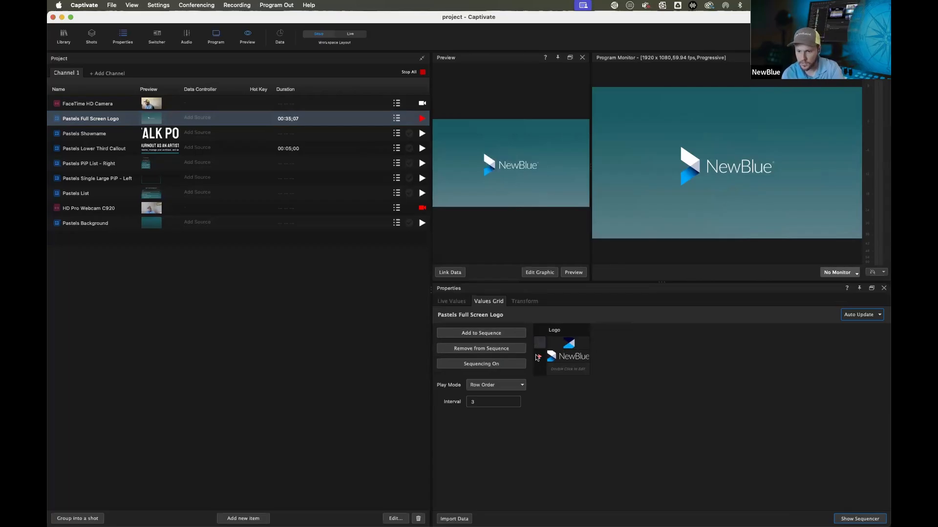
left_click(481, 336)
left_click(470, 366)
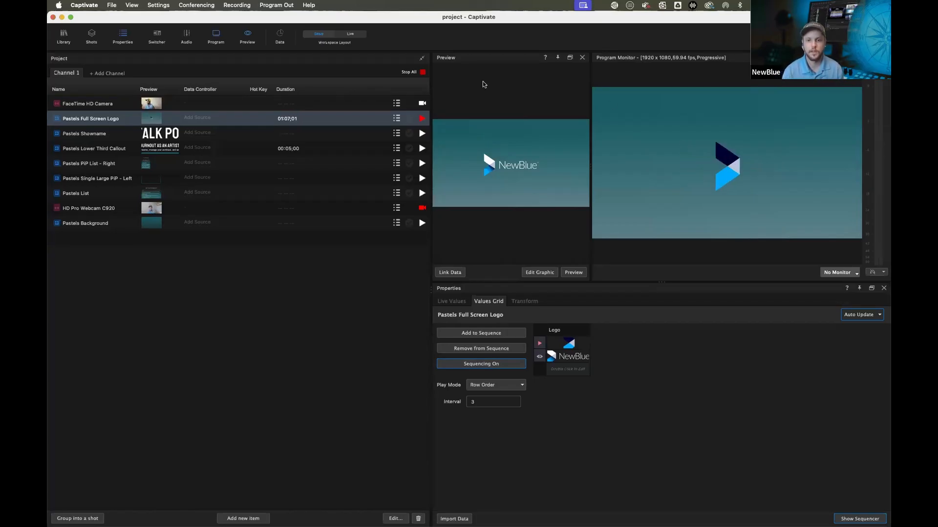
Stop all playback and open Pastels Full Screen Logo for editing in the designer
left_click(423, 72)
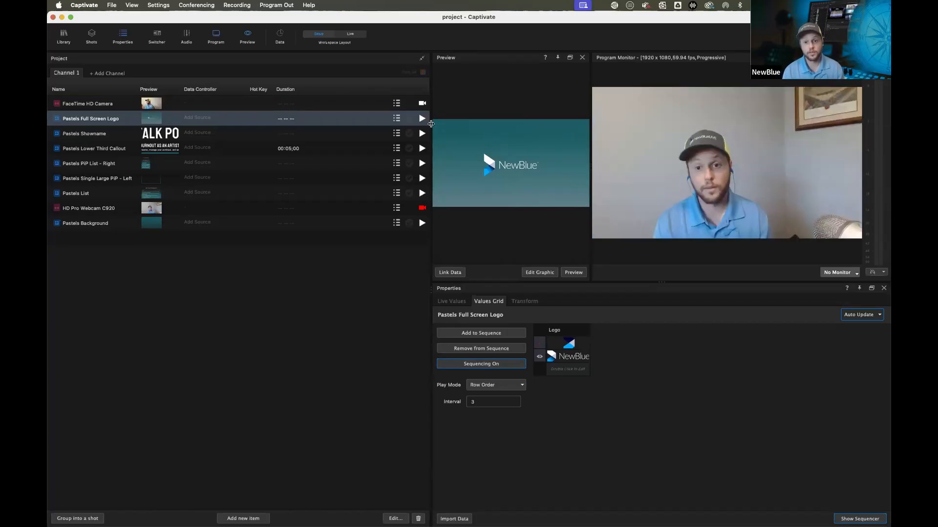
left_click(220, 119)
left_click(124, 121)
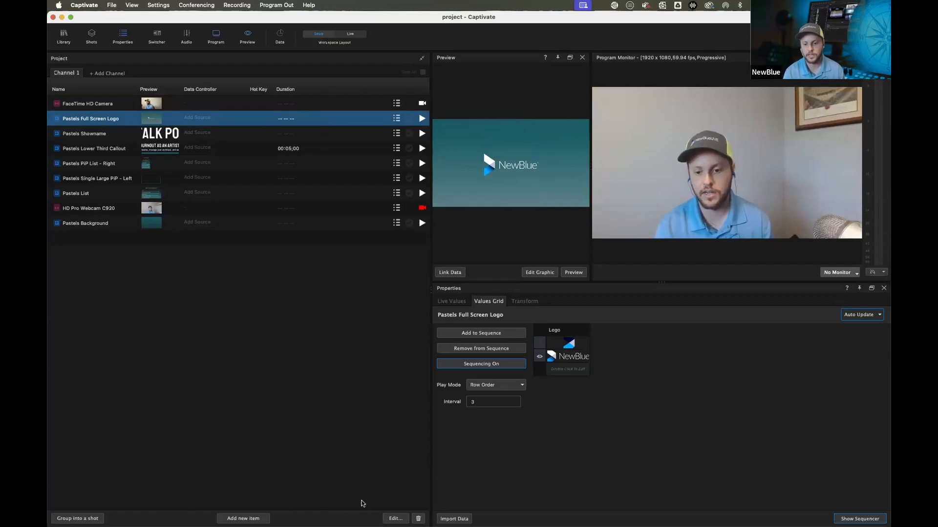
left_click(391, 517)
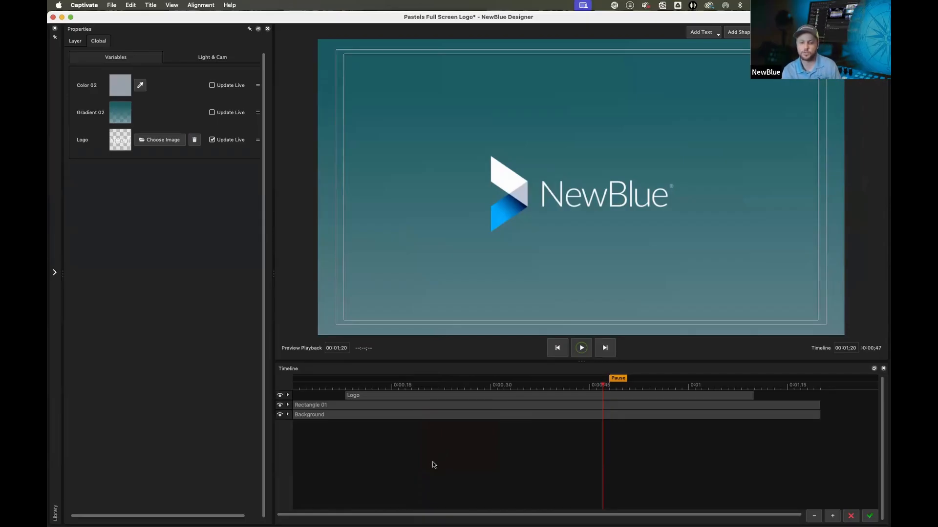
Add a variable text layer reading 00:00 beneath the logo
left_click(368, 396)
left_click(368, 416)
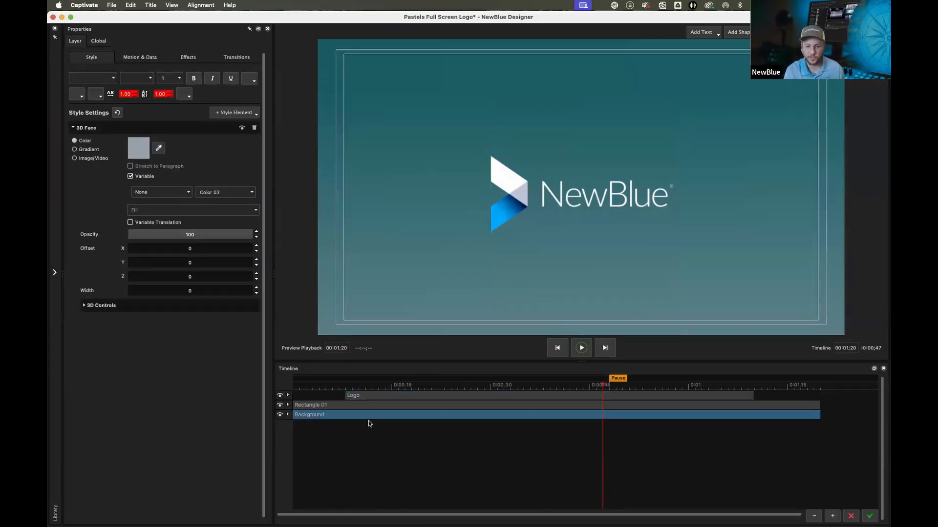
left_click(371, 409)
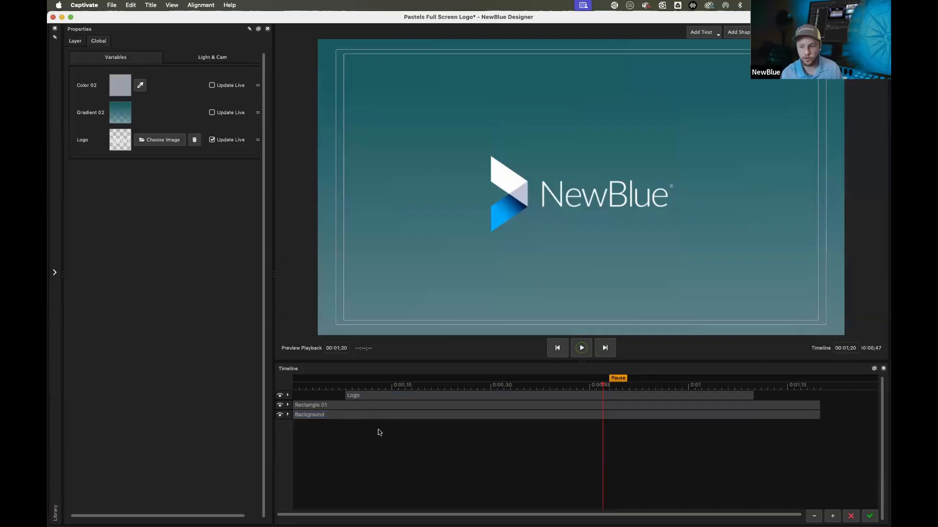
left_click(296, 386)
left_click_drag(274, 396, 611, 449)
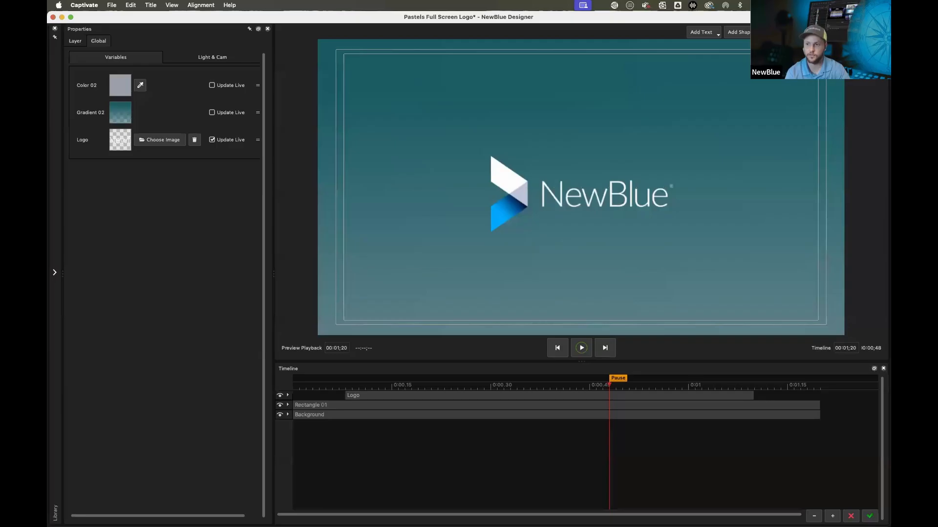
left_click(703, 34)
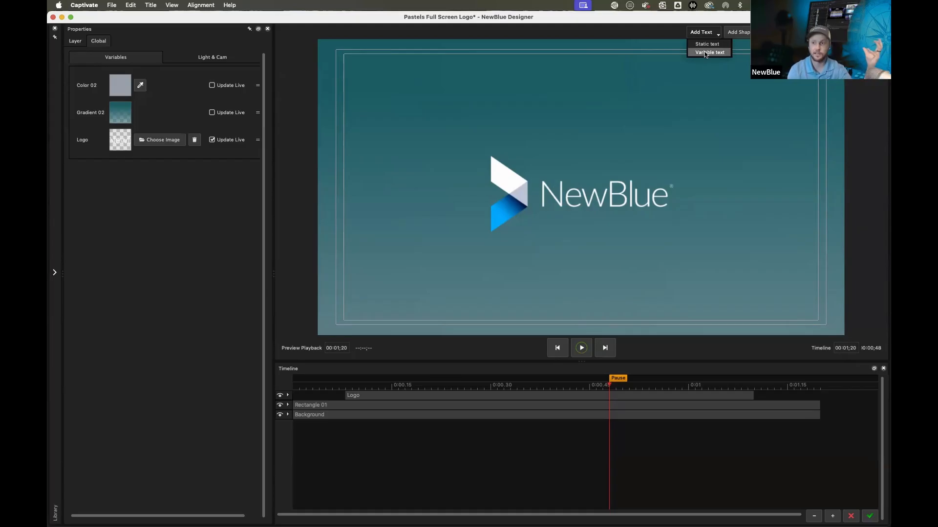
left_click(704, 52)
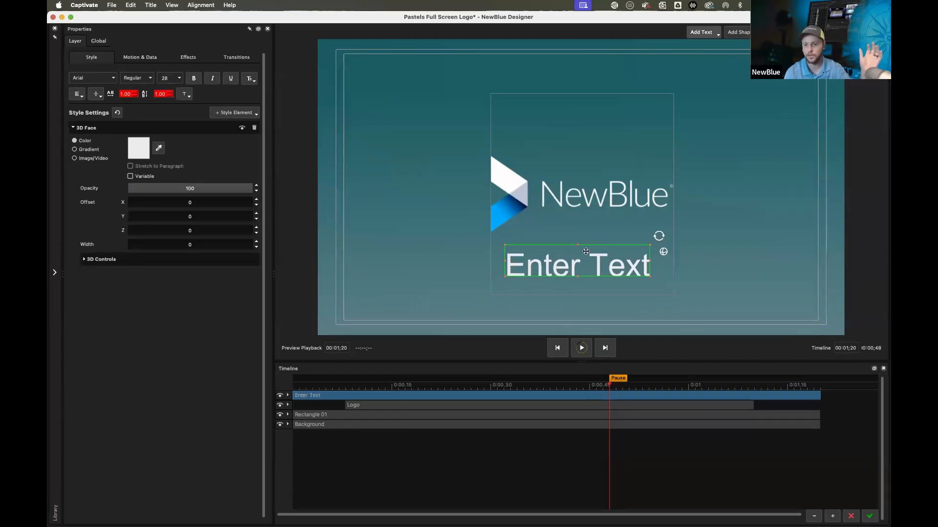
double_click(586, 266)
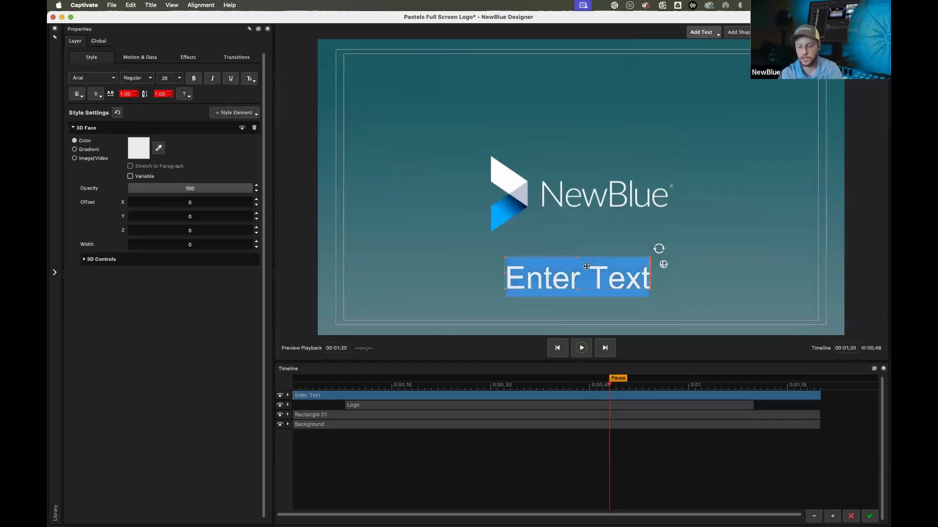
type("00:00")
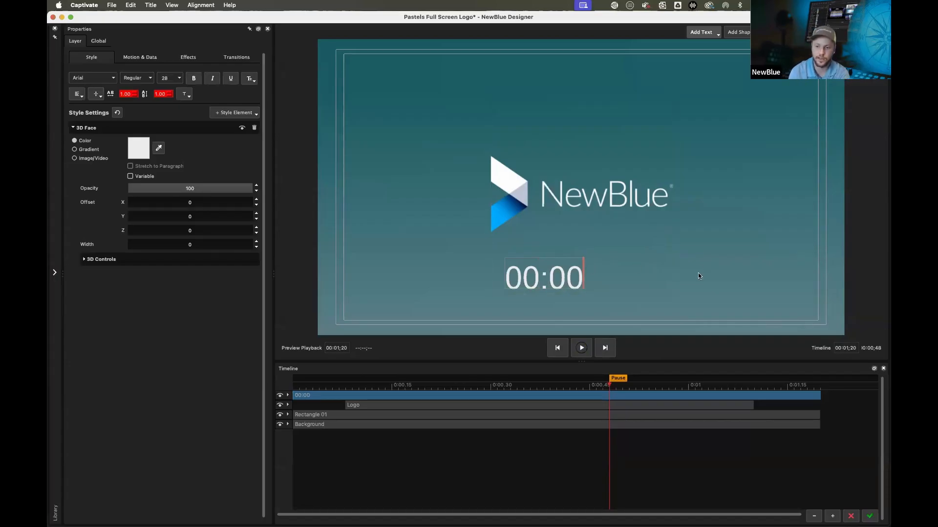
key("Escape")
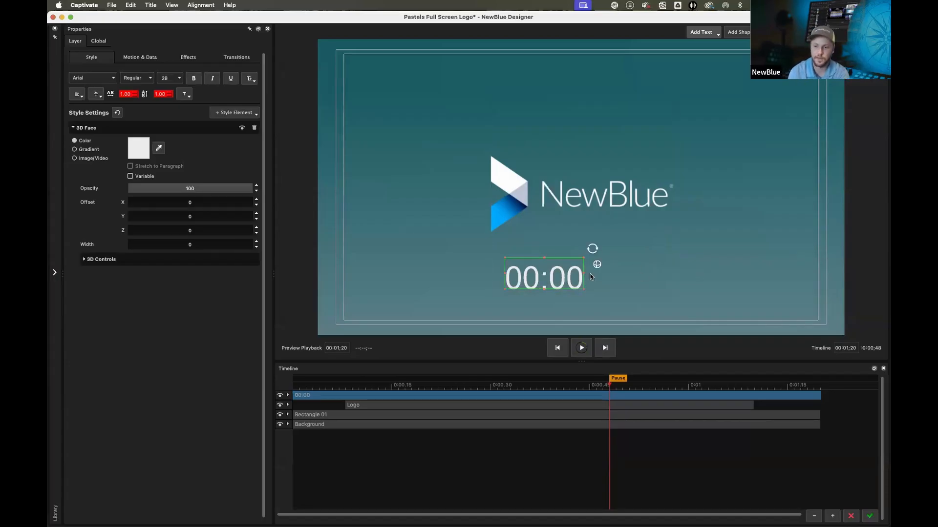
Set the text's font to Accidental Presidency and center it horizontally in the frame
left_click(113, 80)
scroll(109, 103, "up", 3)
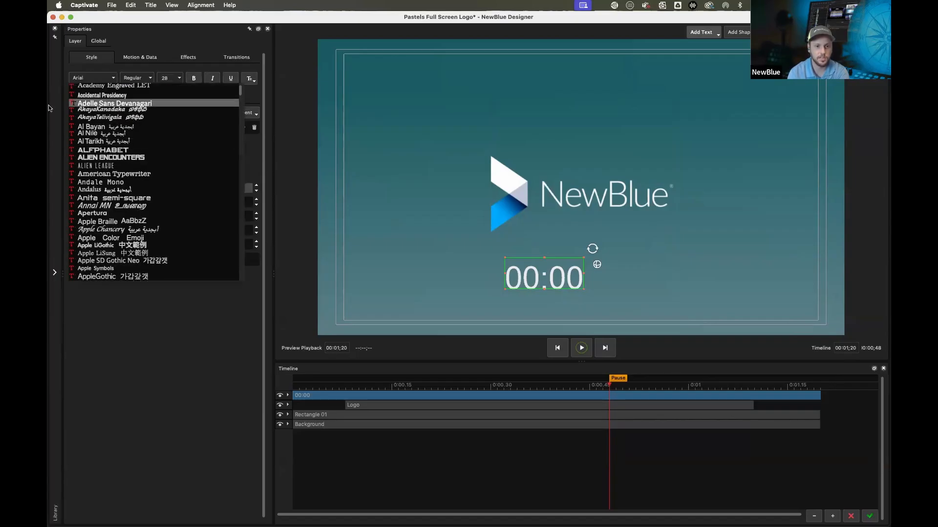
left_click(105, 96)
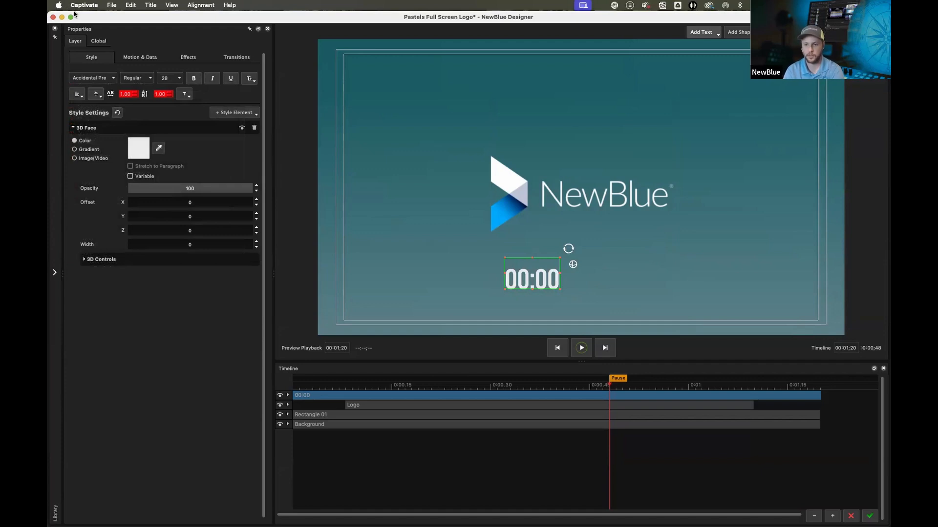
mouse_move(71, 16)
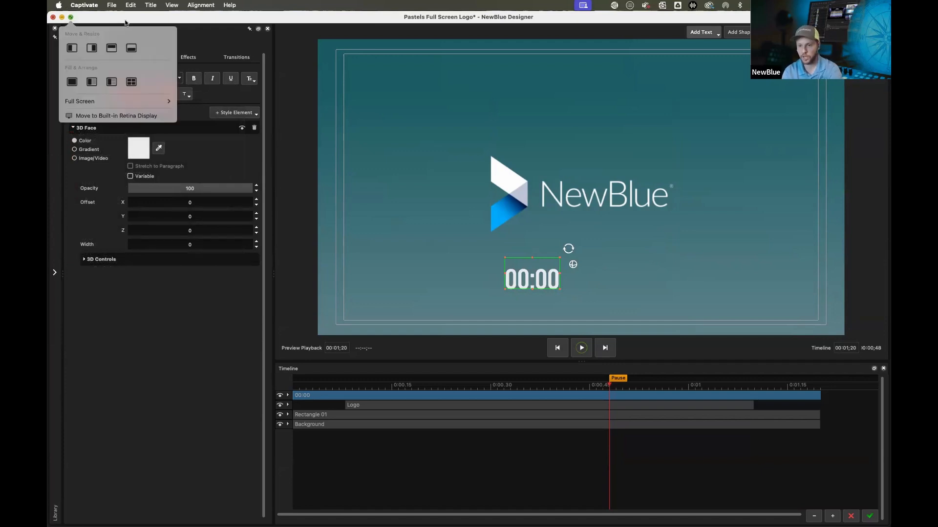
left_click(195, 4)
left_click(230, 32)
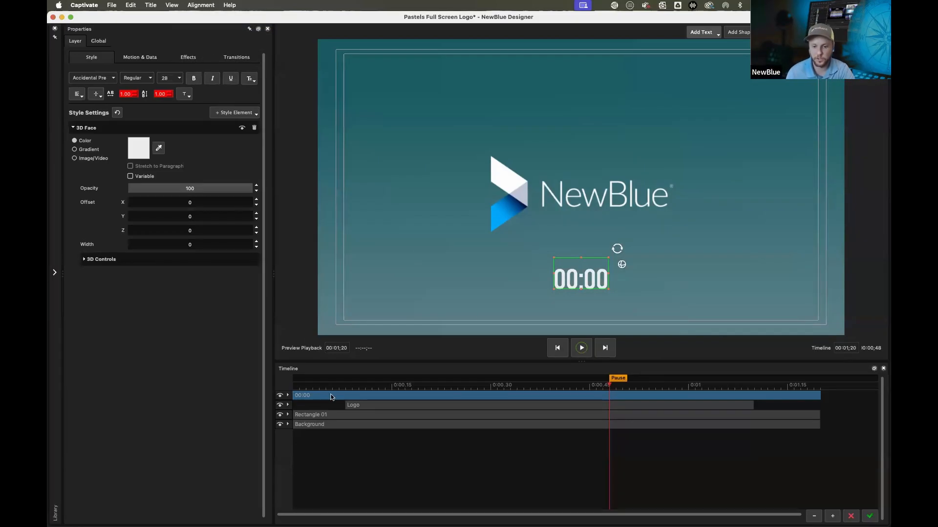
Trim the 00:00 text layer so it starts and ends with the Logo layer
left_click_drag(311, 388, 273, 399)
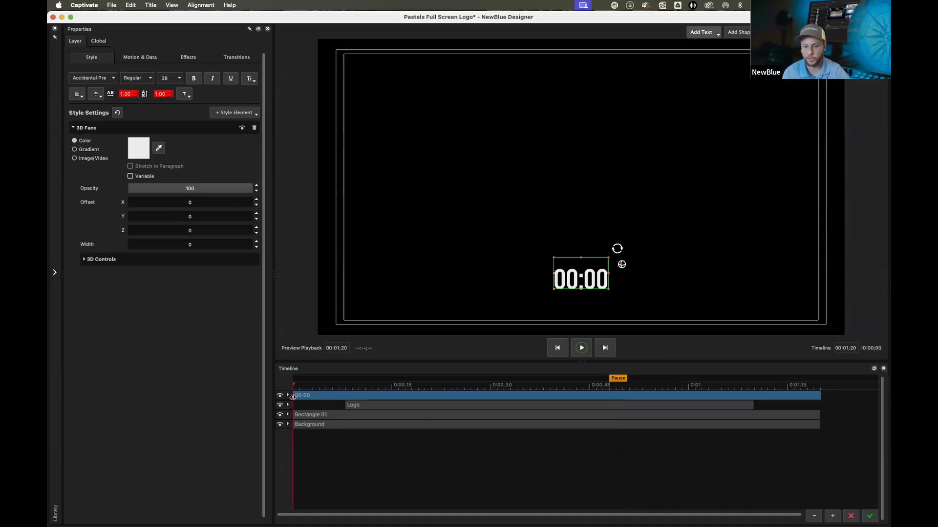
left_click_drag(296, 398, 346, 398)
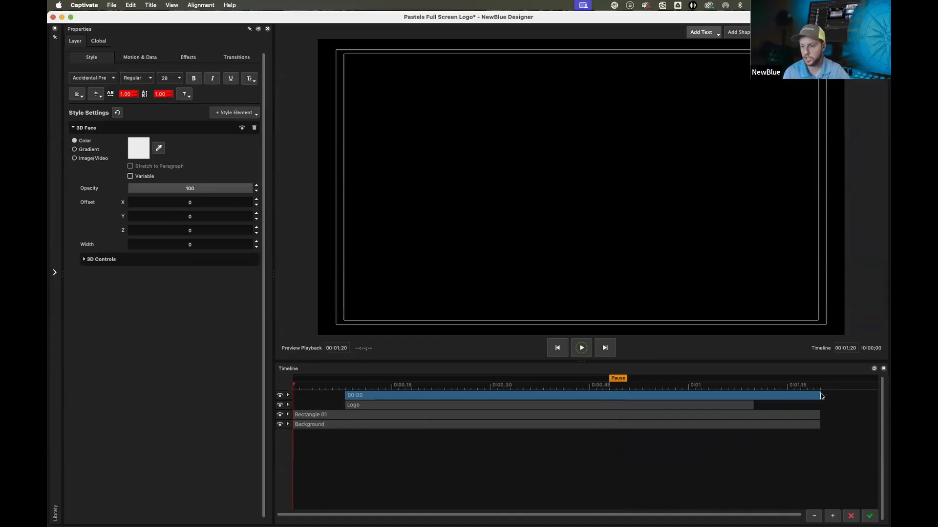
left_click_drag(820, 397, 754, 399)
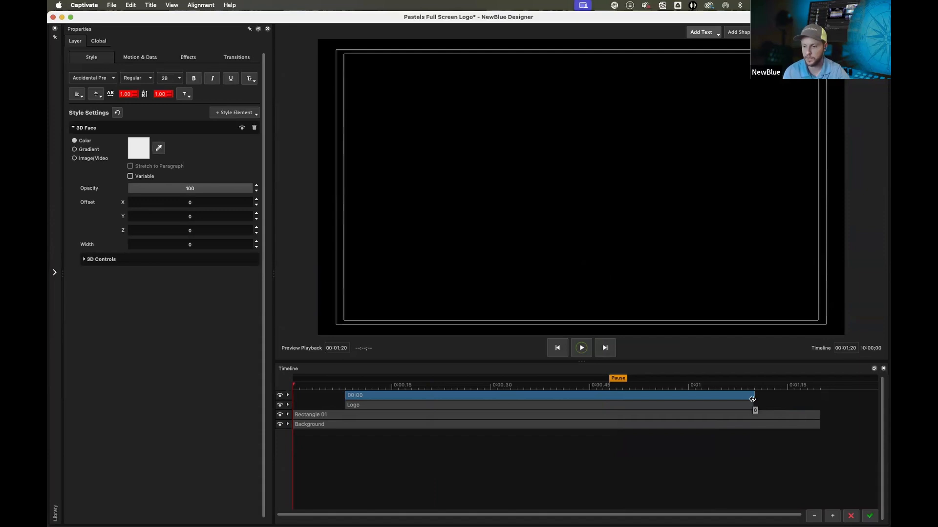
Copy the Logo layer's Grow in transition and paste it as the text layer's in transition
left_click(288, 405)
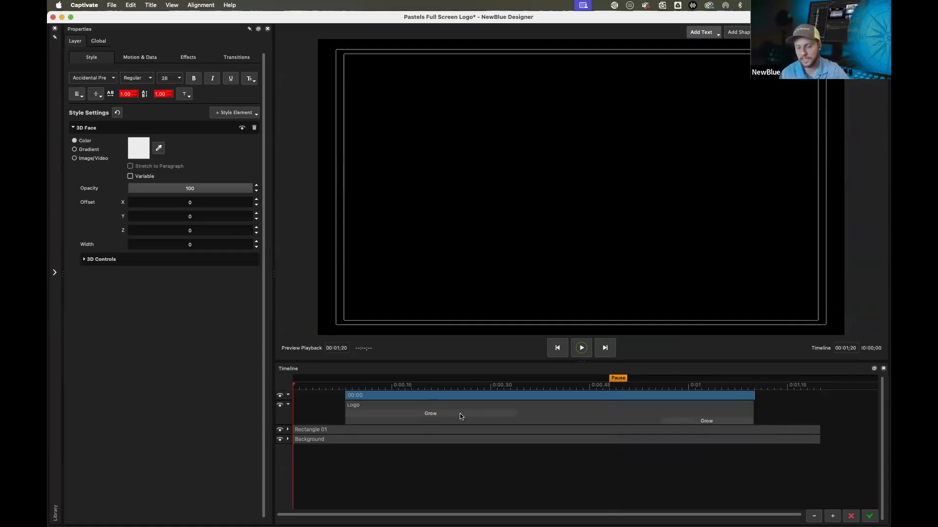
left_click(491, 414)
left_click(695, 421)
left_click(404, 415)
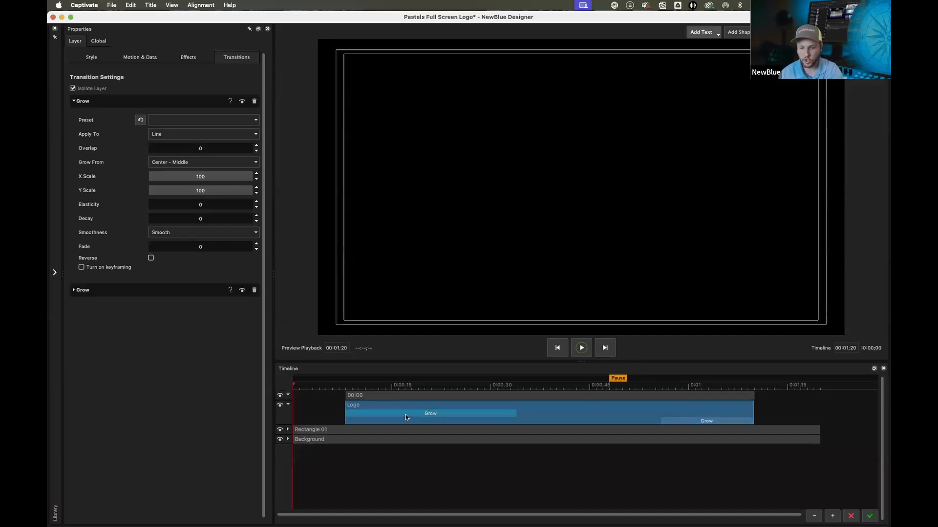
right_click(406, 416)
left_click(450, 396)
left_click(428, 396)
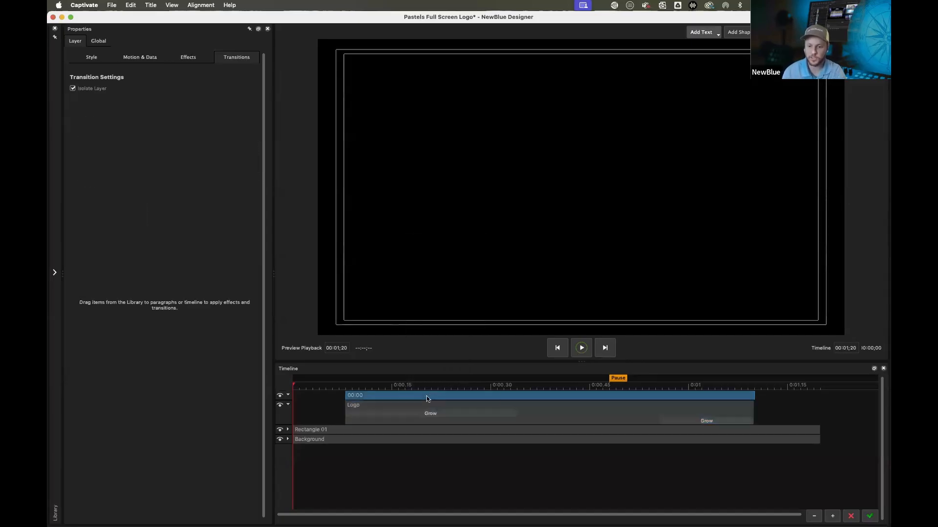
right_click(428, 395)
left_click(468, 342)
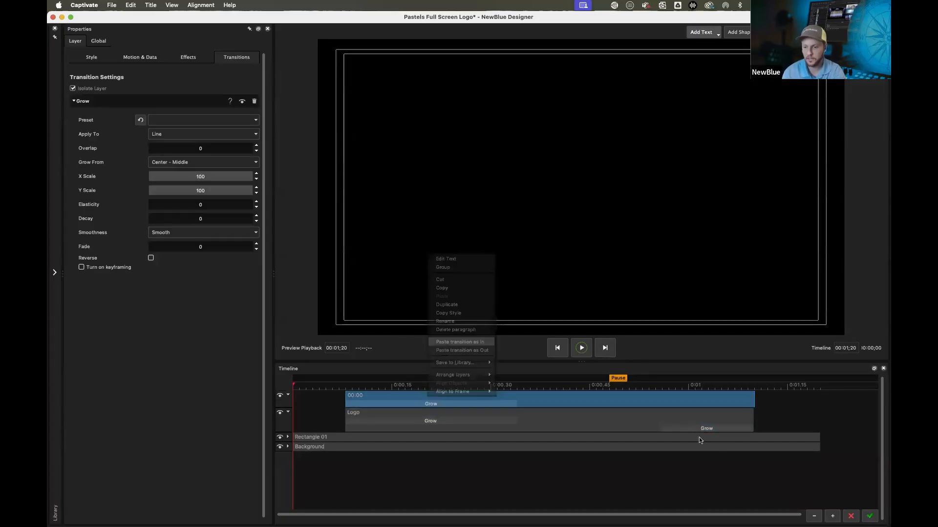
Copy the Logo layer's Grow out transition and paste it as the text layer's out transition
right_click(710, 429)
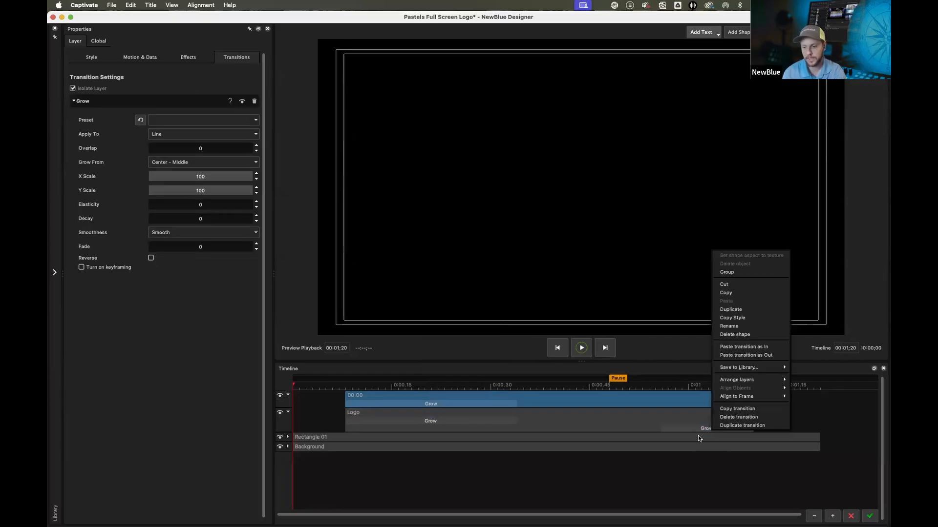
left_click(738, 408)
right_click(727, 400)
left_click(788, 357)
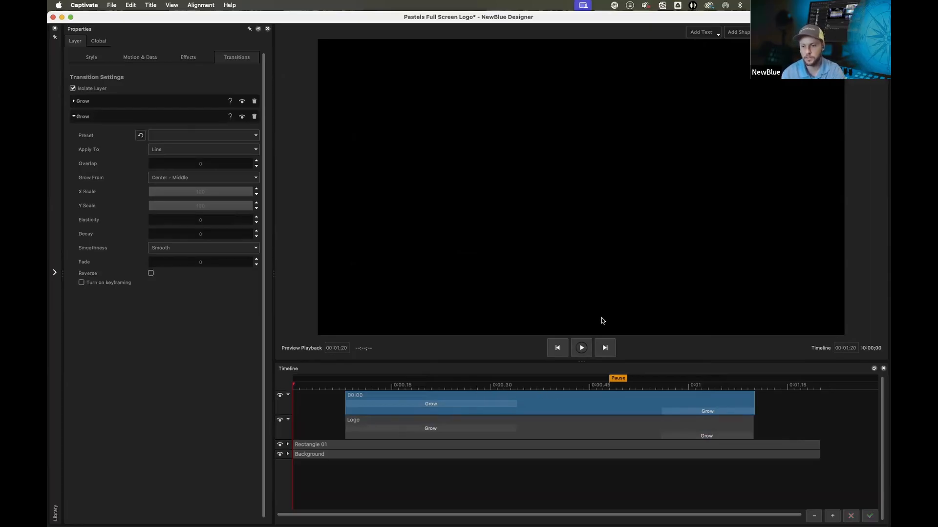
Play the graphic to preview the text transitions, then open the library panel
left_click(580, 352)
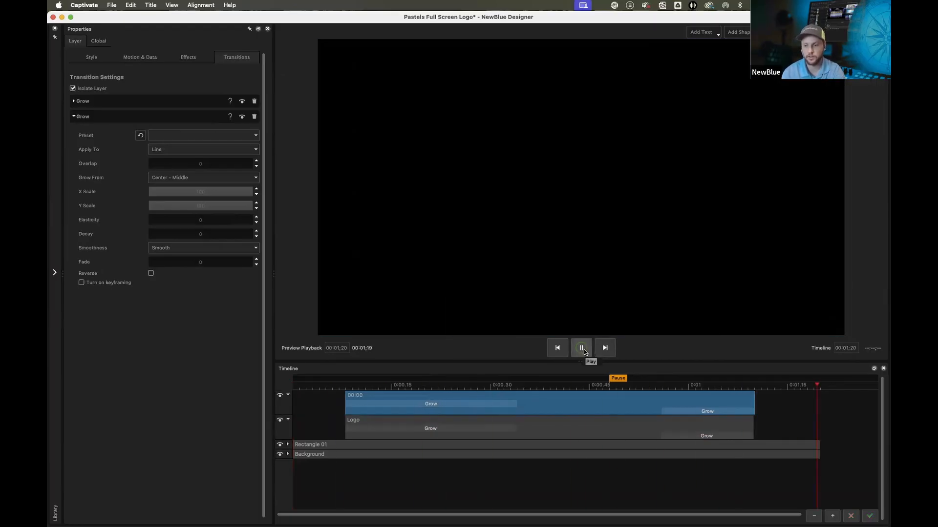
key("space")
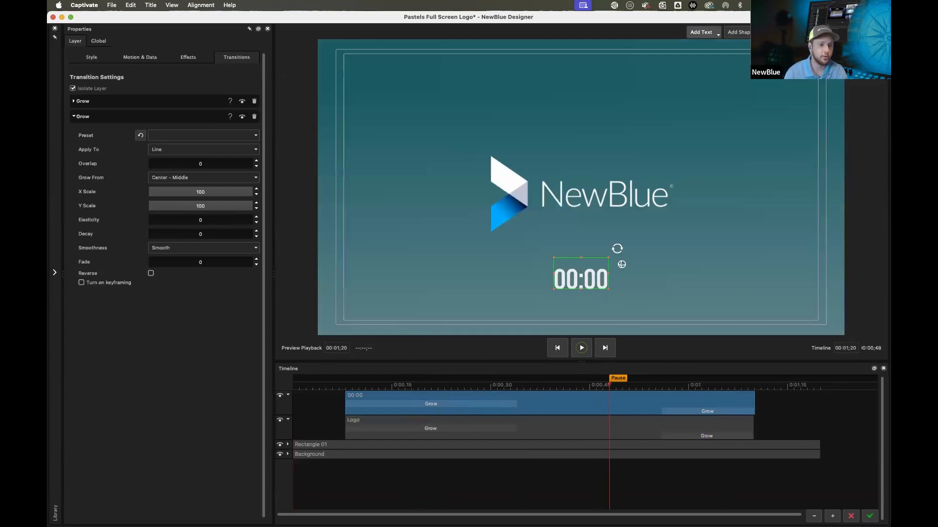
left_click(54, 272)
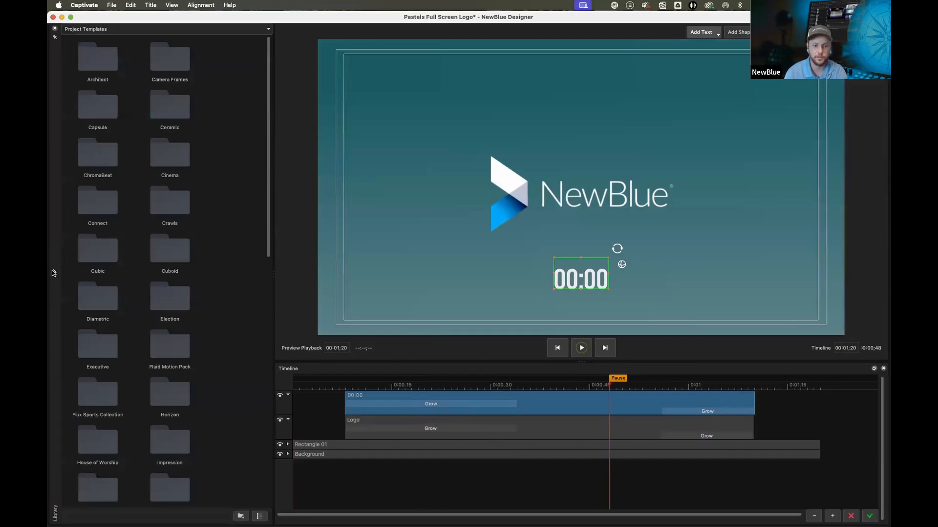
Browse the Animations transition folder in the library, then save the graphic and close the designer
left_click(91, 29)
left_click(86, 67)
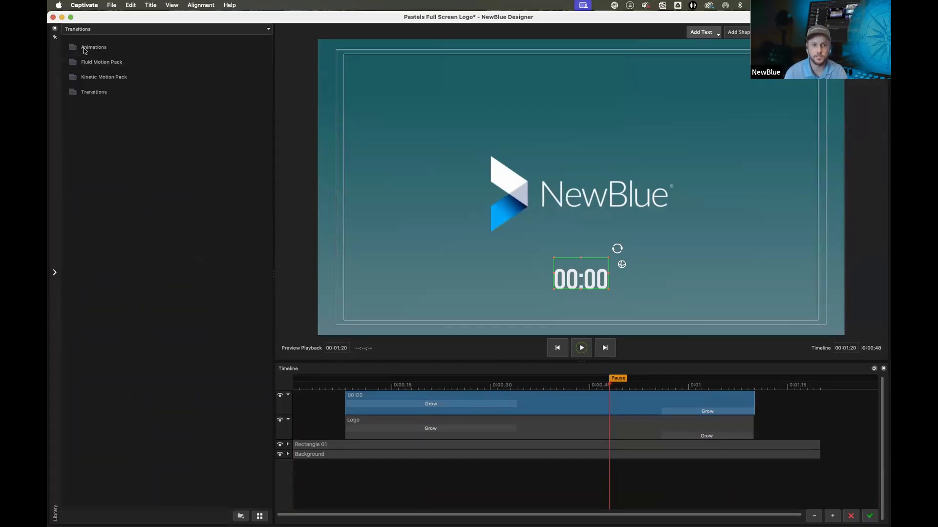
double_click(93, 45)
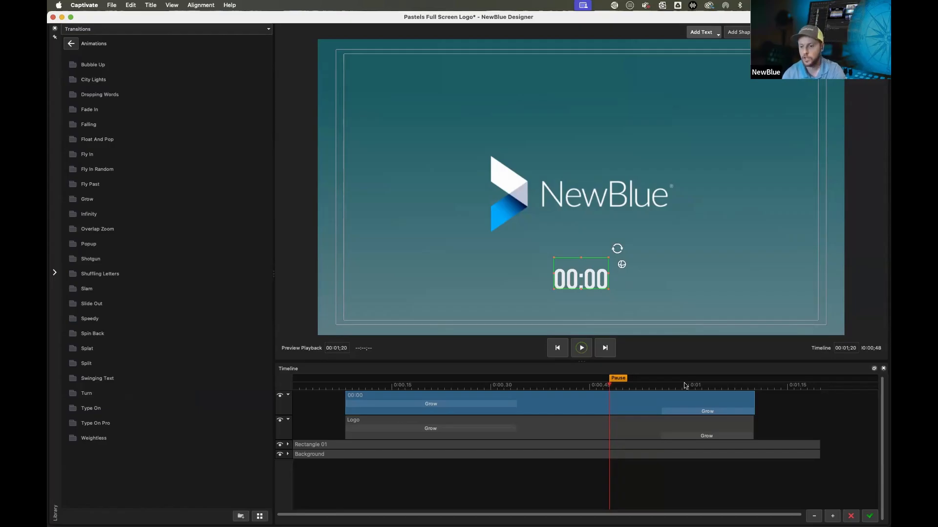
left_click(869, 516)
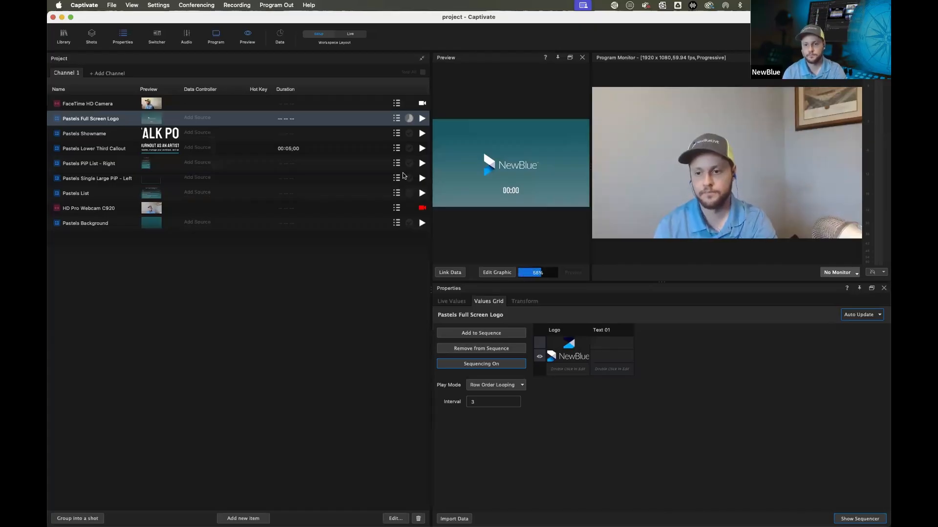
Play the Pastels Full Screen Logo to program output and take it off again
left_click(422, 119)
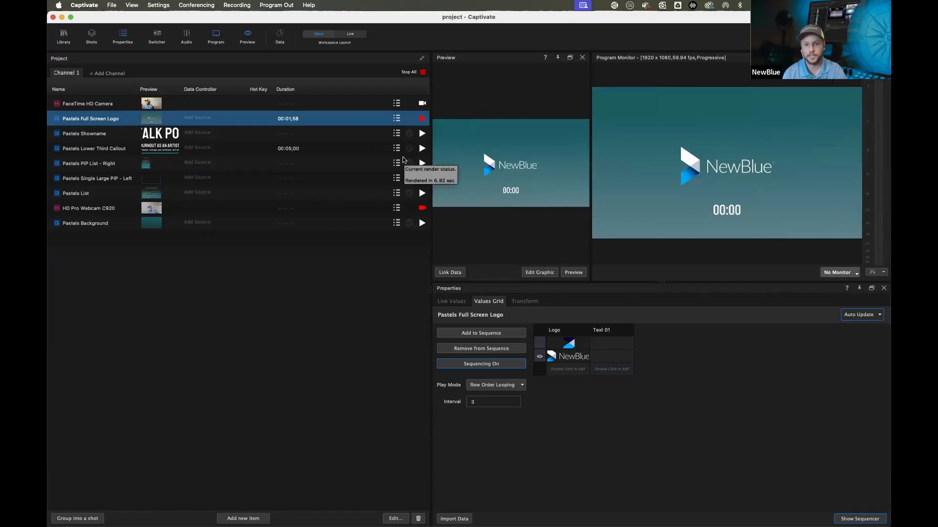
left_click(421, 121)
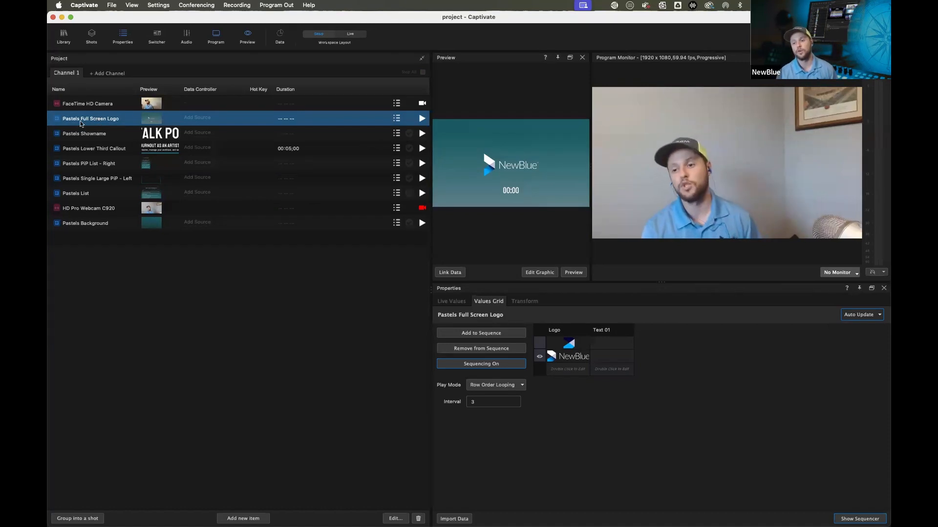
Assign a General Clocks Custom Clock data source to the Pastels Full Screen Logo
left_click(188, 125)
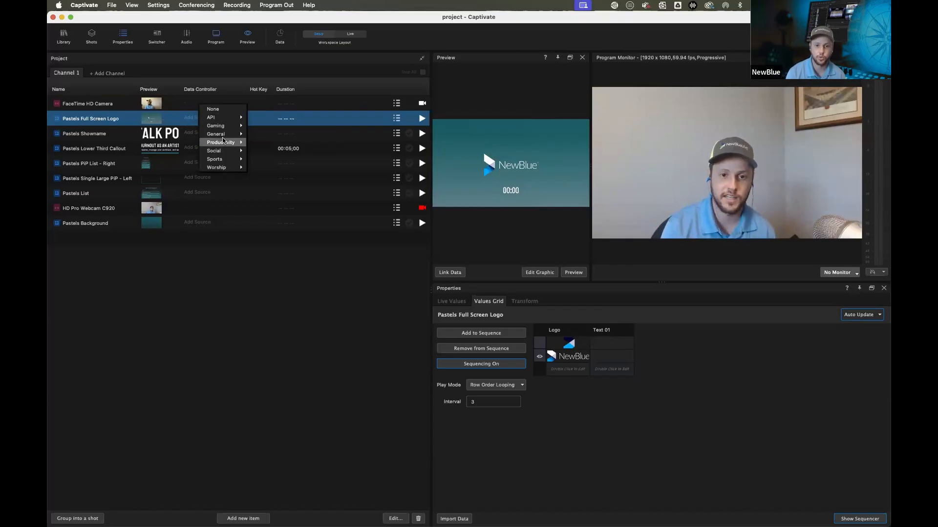
mouse_move(224, 135)
mouse_move(287, 166)
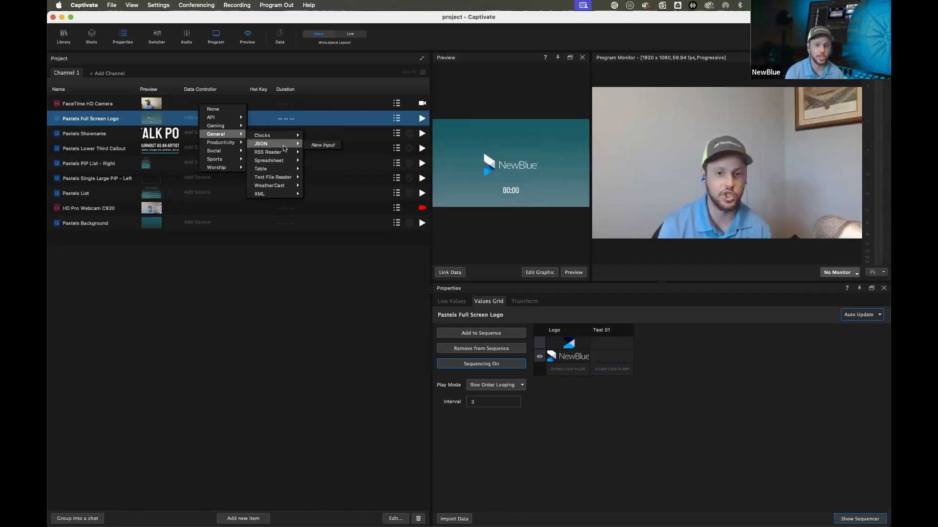
mouse_move(272, 185)
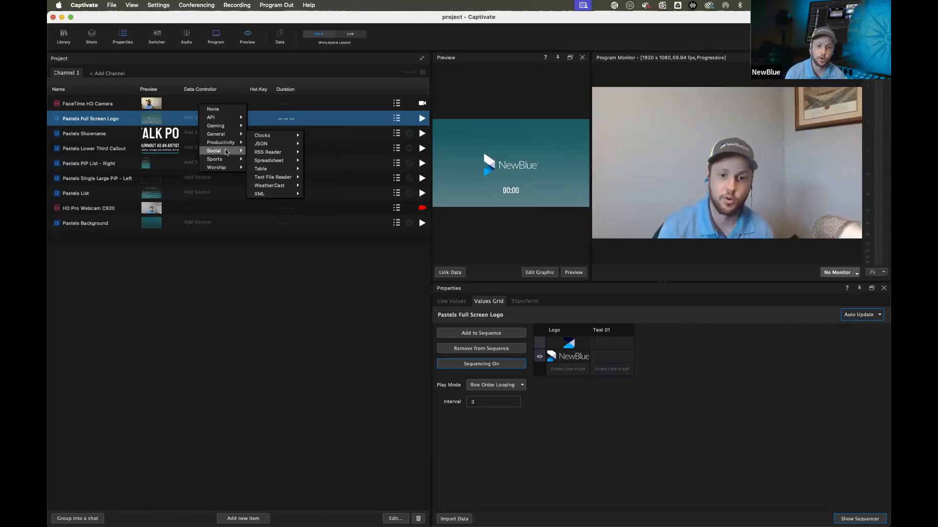
mouse_move(230, 155)
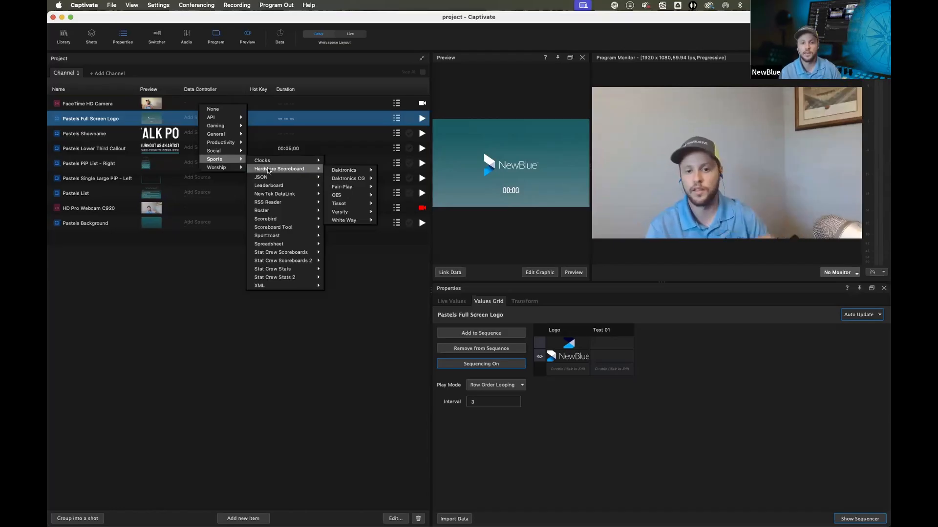
mouse_move(284, 229)
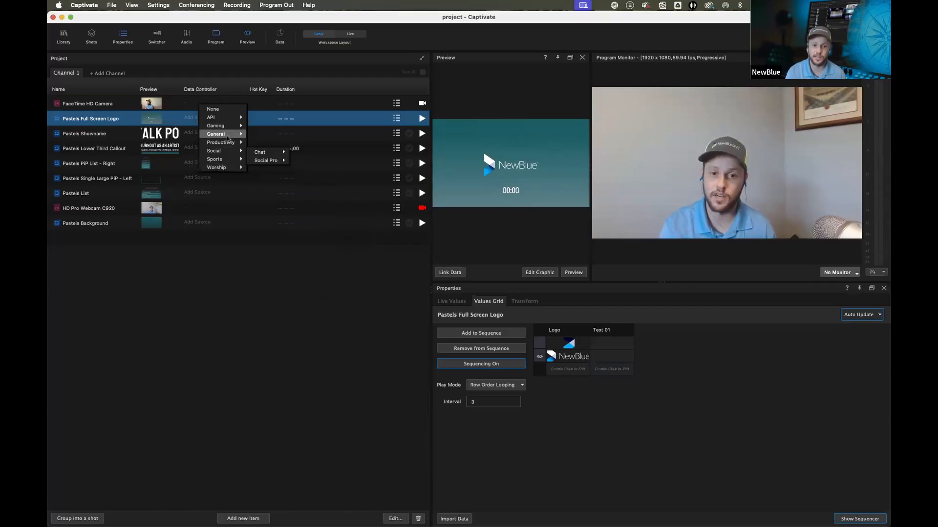
mouse_move(272, 136)
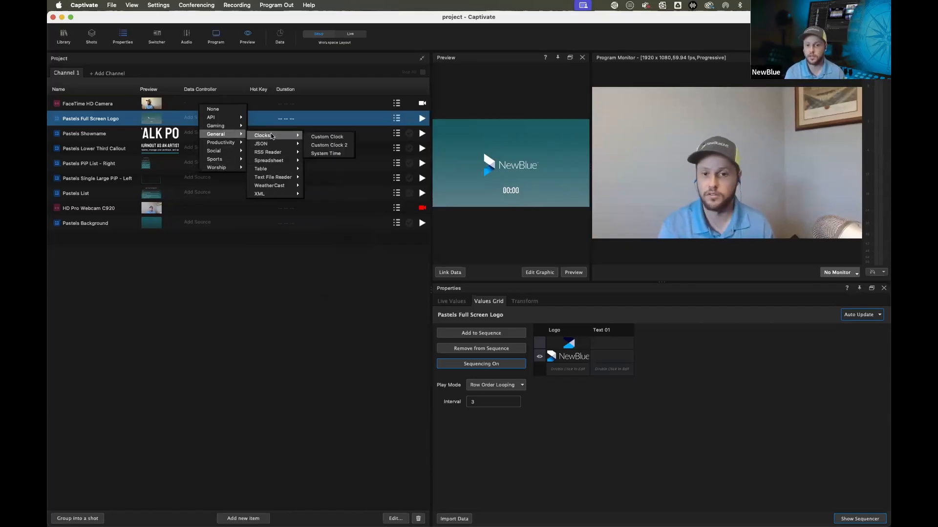
left_click(329, 138)
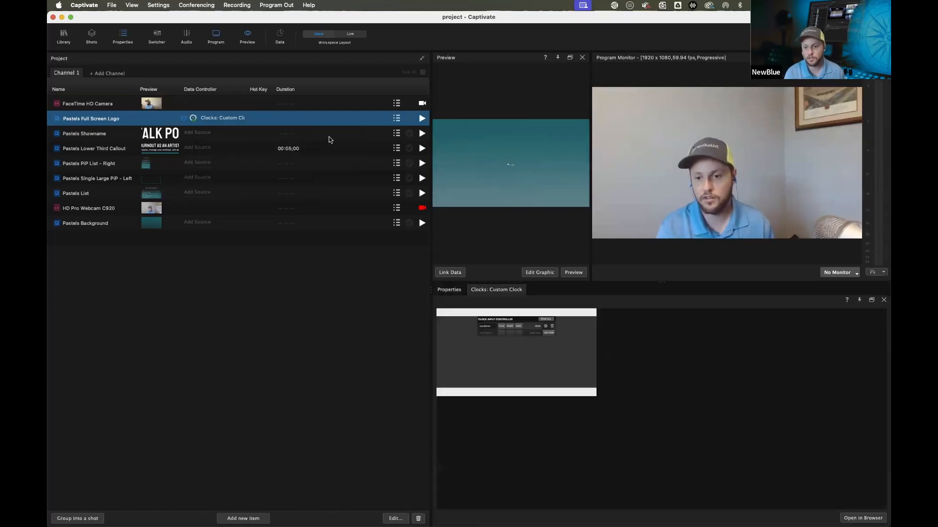
Open the clock controller in the browser and add a clock named count down set to 10:00
left_click(863, 519)
left_click(364, 294)
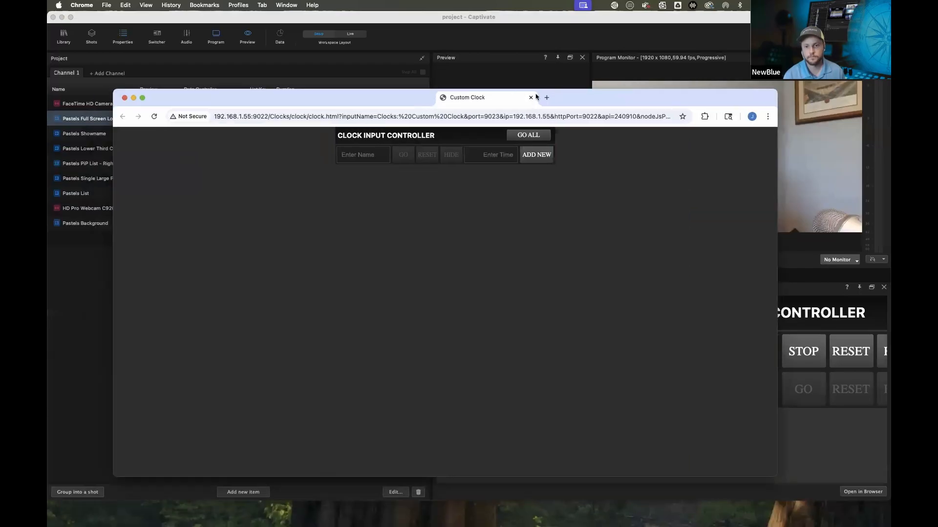
left_click_drag(536, 97, 447, 98)
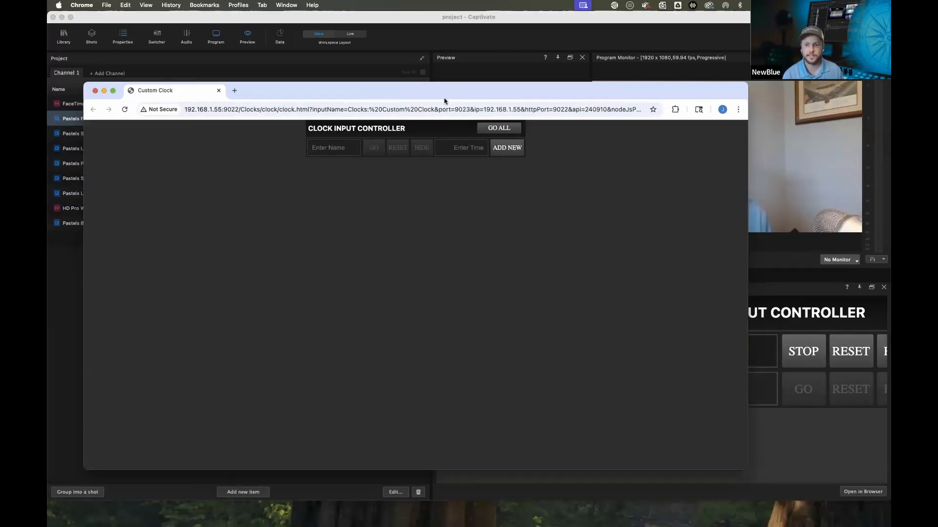
left_click(330, 149)
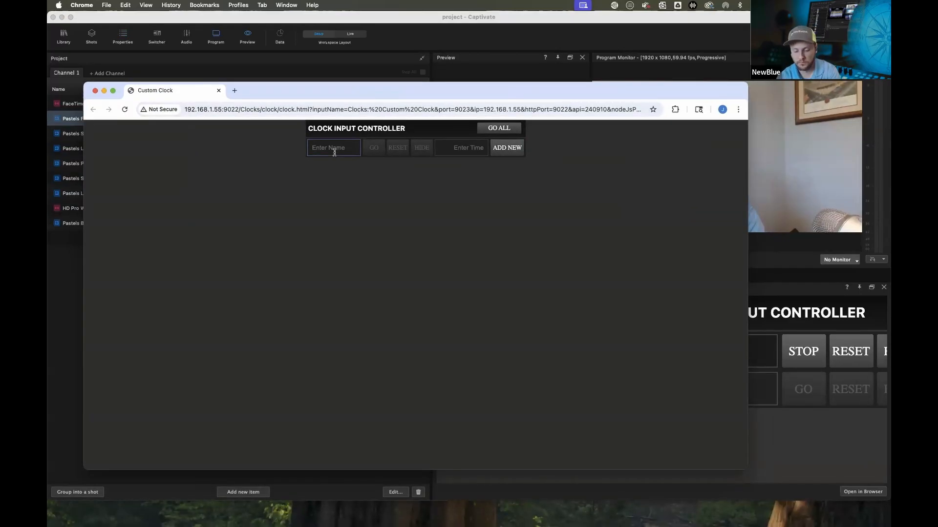
type("count down")
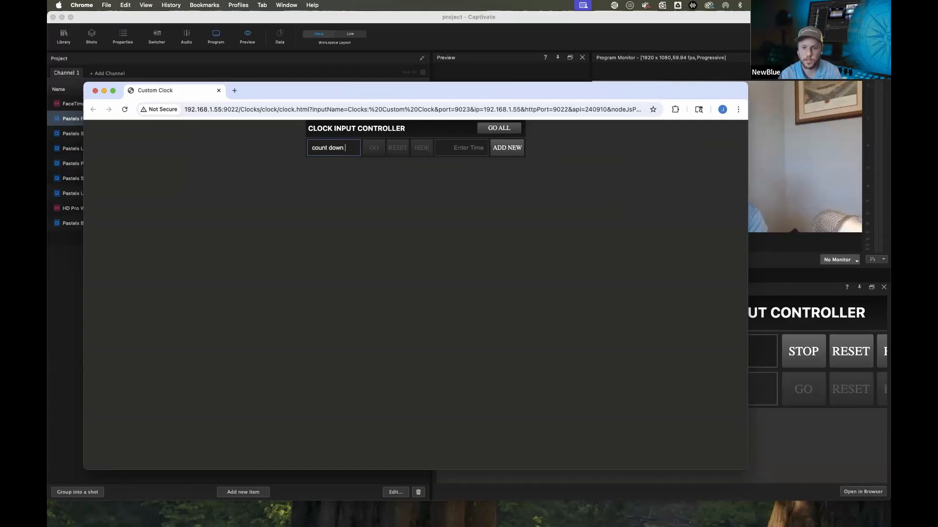
key("Tab")
type("10:00")
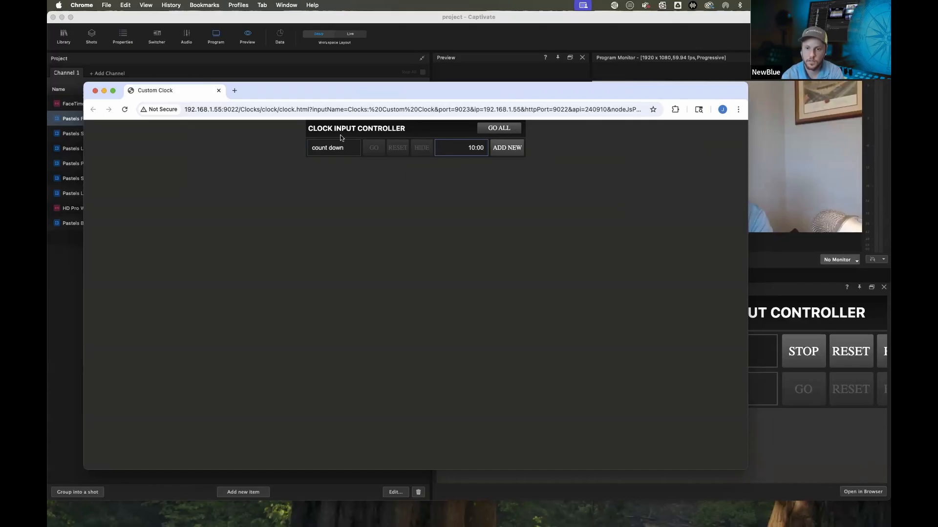
left_click(507, 147)
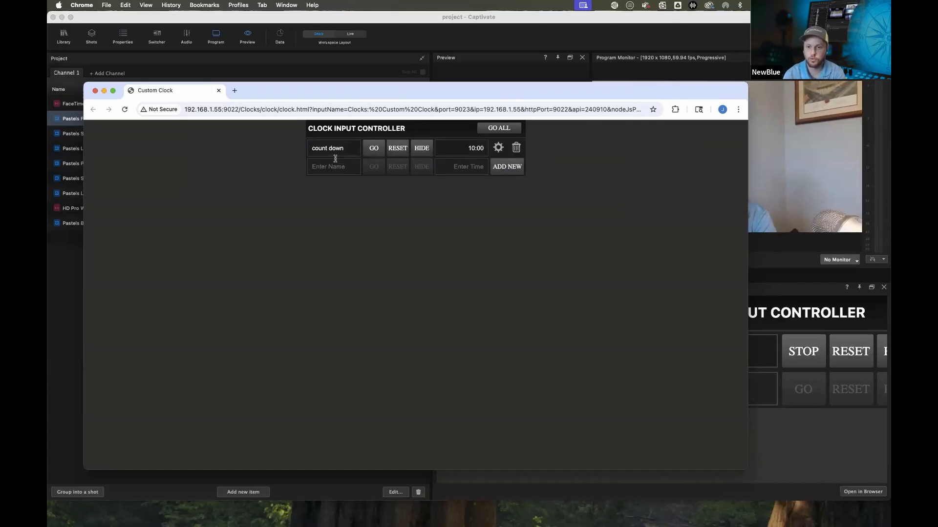
Enlarge the preview, show the data links and link the count down clock to the 00:00 text
left_click(794, 183)
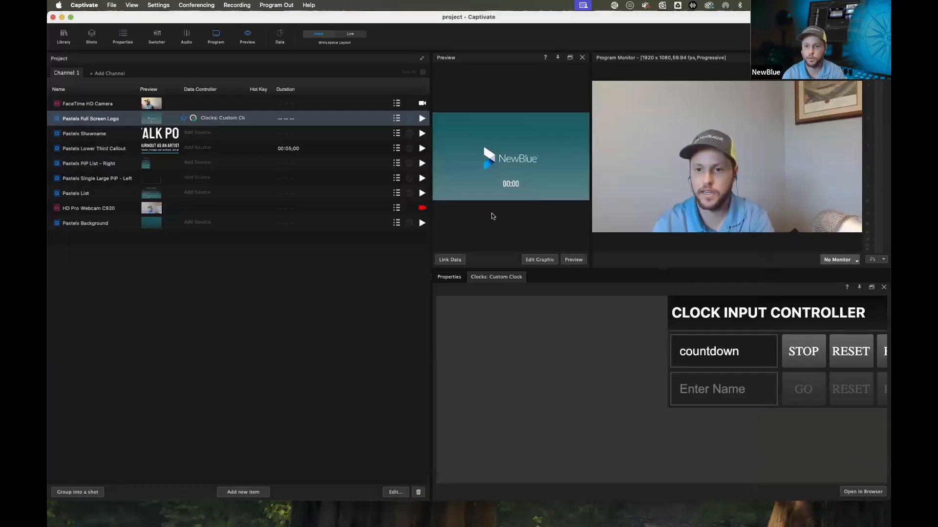
left_click_drag(591, 125, 730, 128)
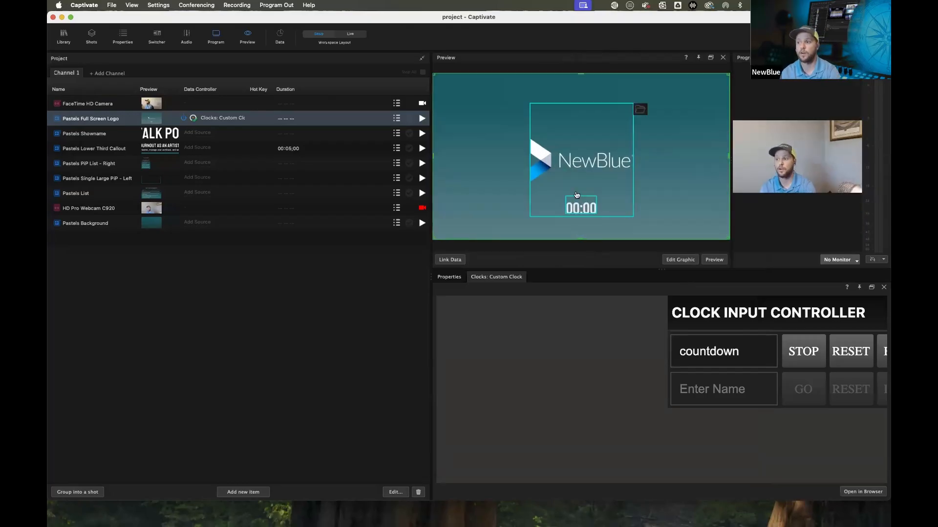
left_click(449, 260)
left_click(444, 76)
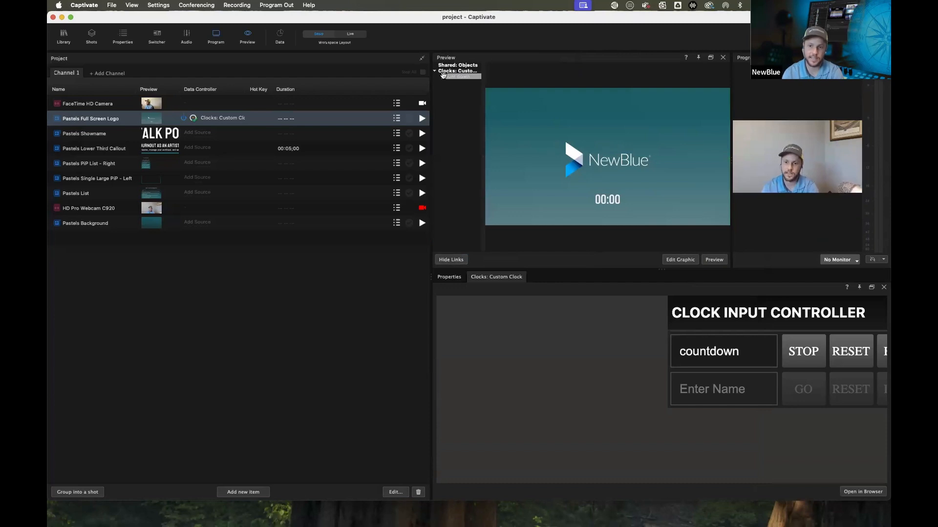
left_click_drag(545, 169, 598, 204)
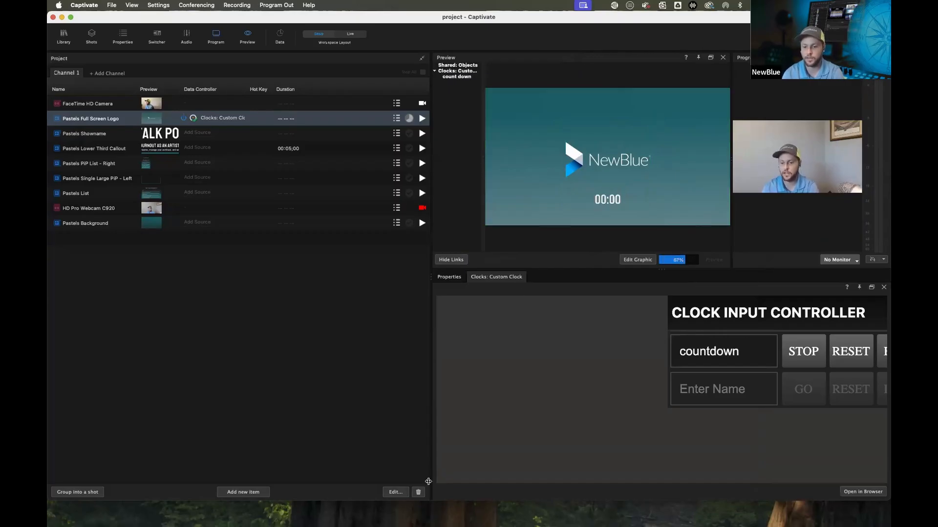
left_click_drag(437, 502, 428, 521)
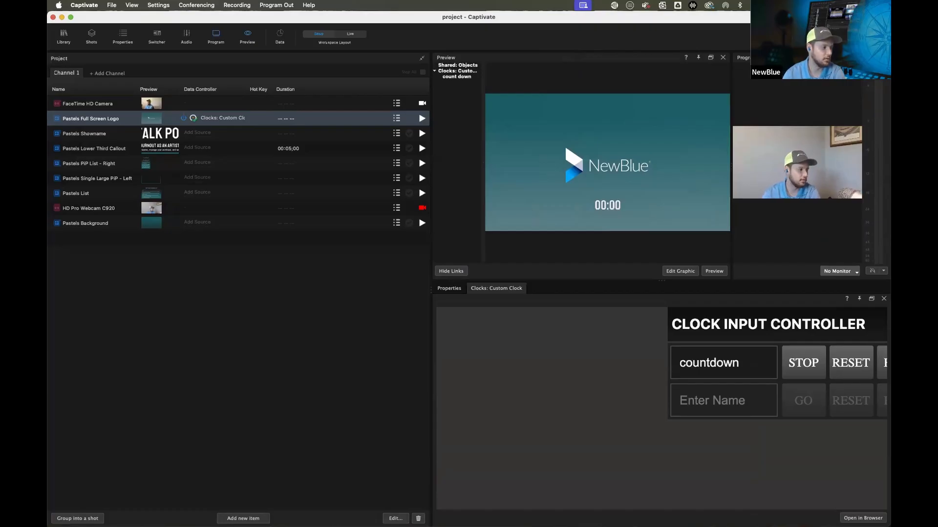
Start the count down clock in the browser controller, then close the browser tab
key("super+Tab")
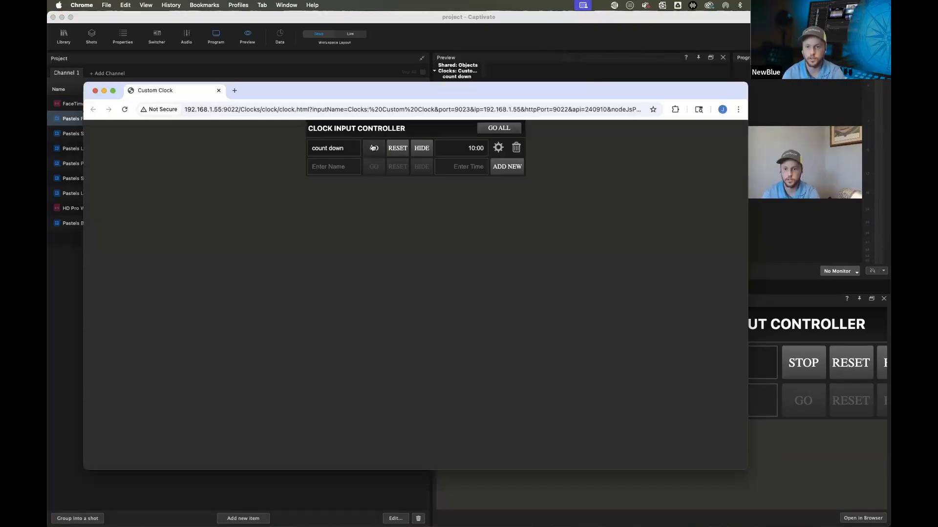
left_click(375, 146)
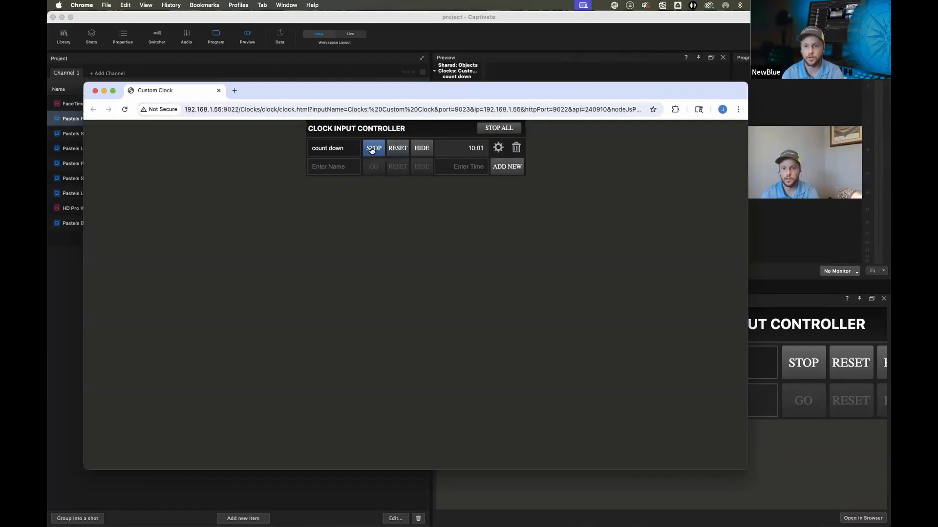
left_click_drag(479, 98, 497, 271)
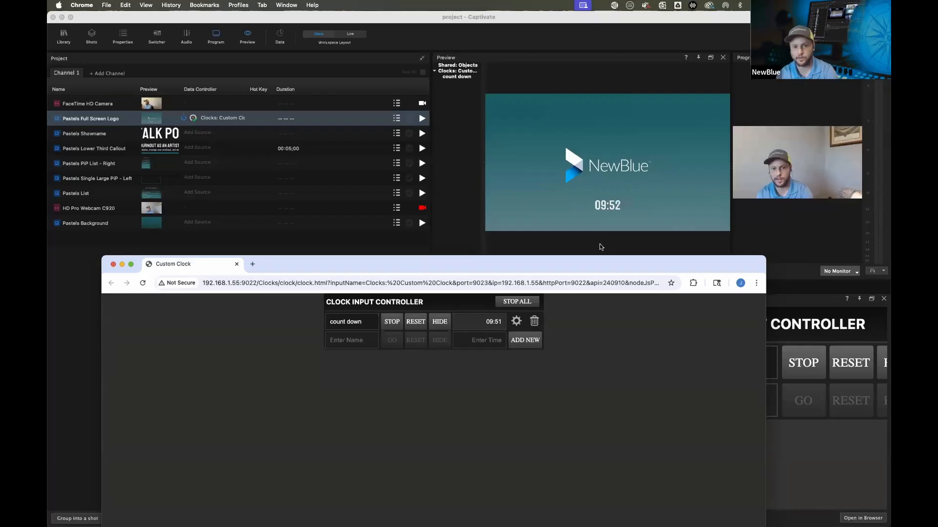
left_click(236, 266)
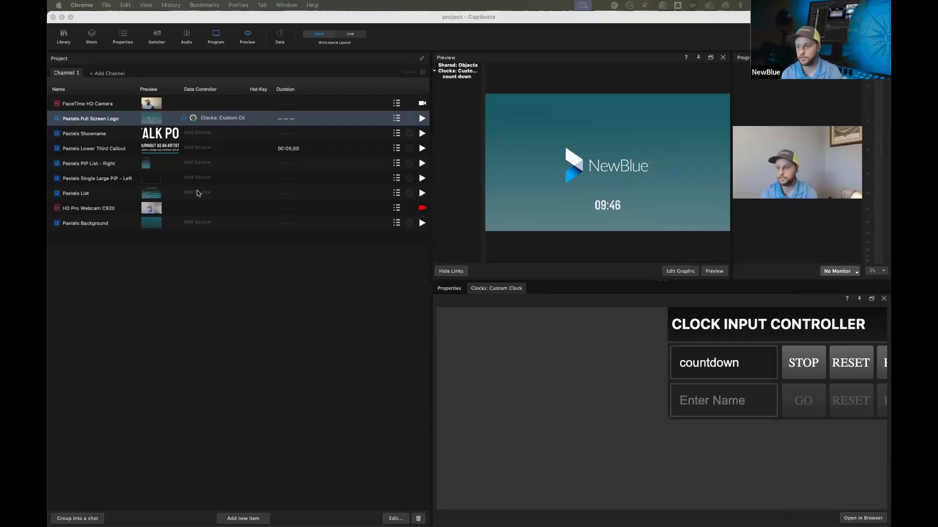
Close the clock panel and move Pastels List above Pastels Full Screen Logo in the channel
left_click(884, 298)
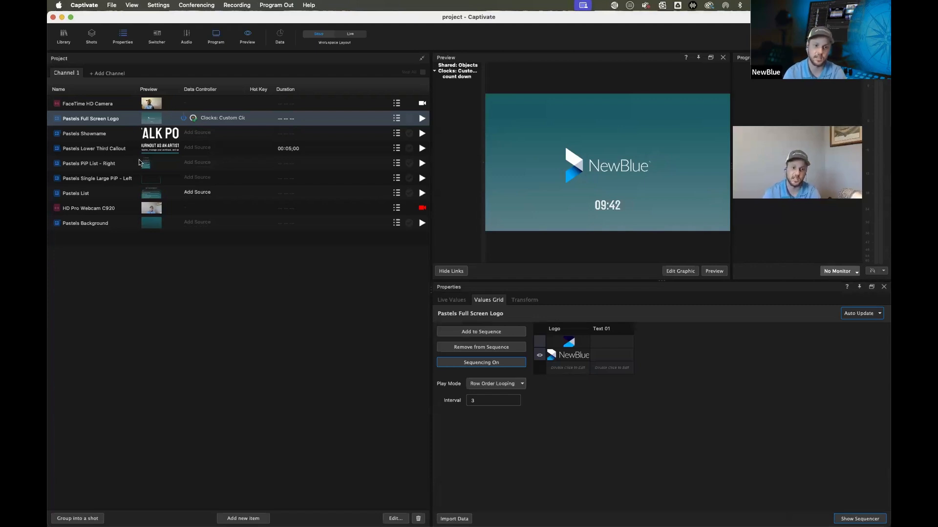
left_click_drag(92, 194, 88, 121)
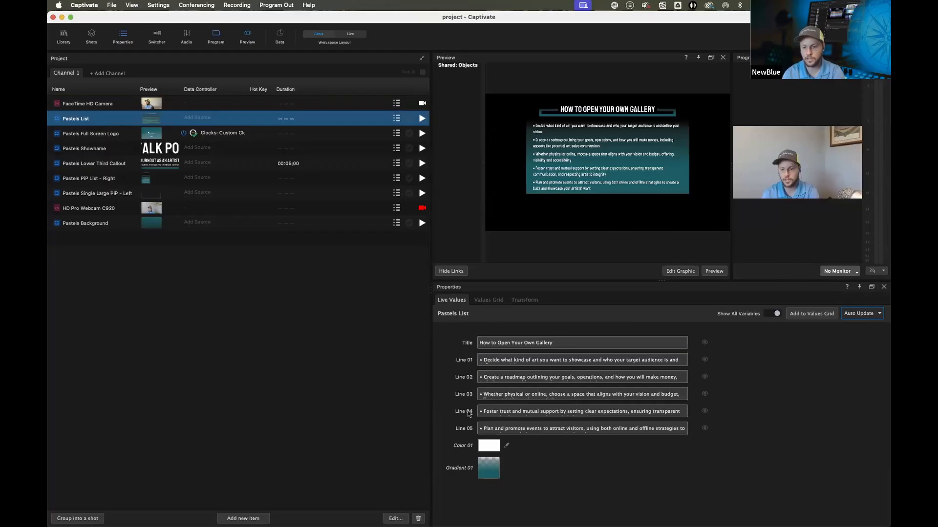
Assign a Productivity Google Sheets data source to the Pastels List graphic
left_click(483, 360)
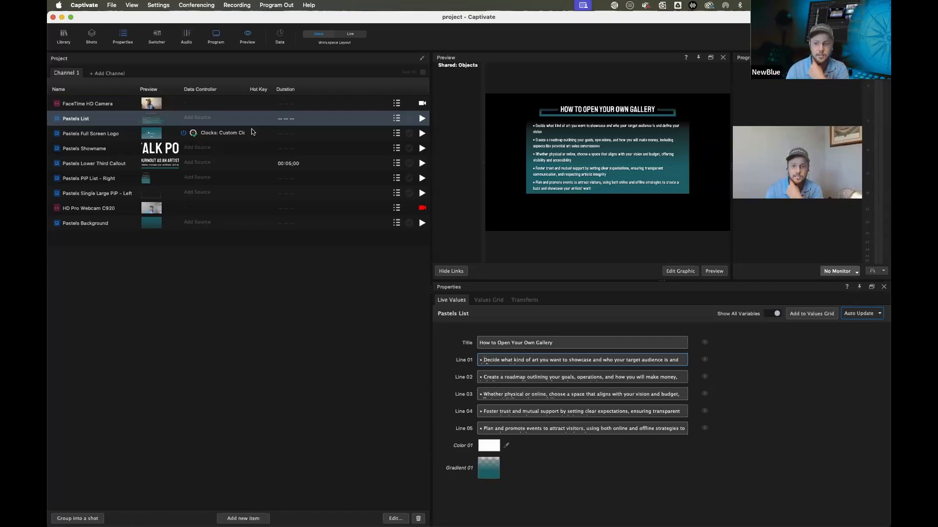
left_click(204, 119)
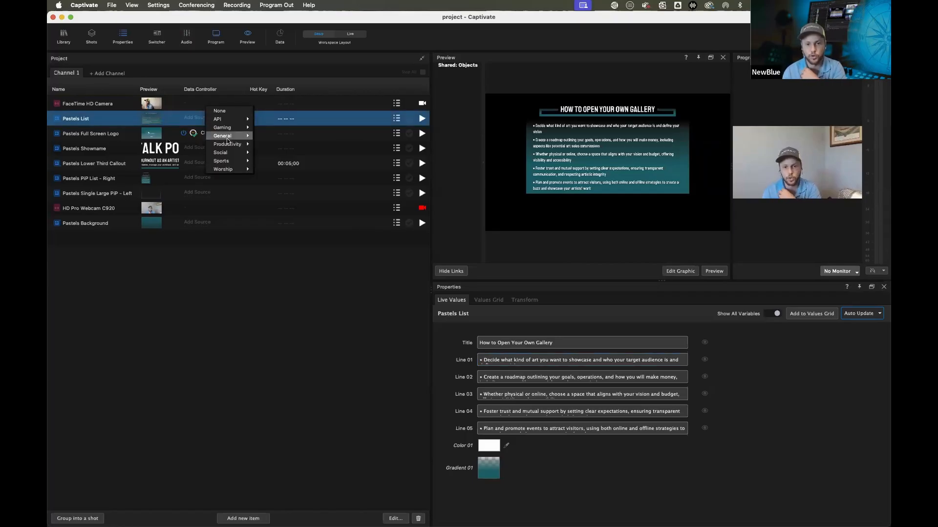
mouse_move(227, 139)
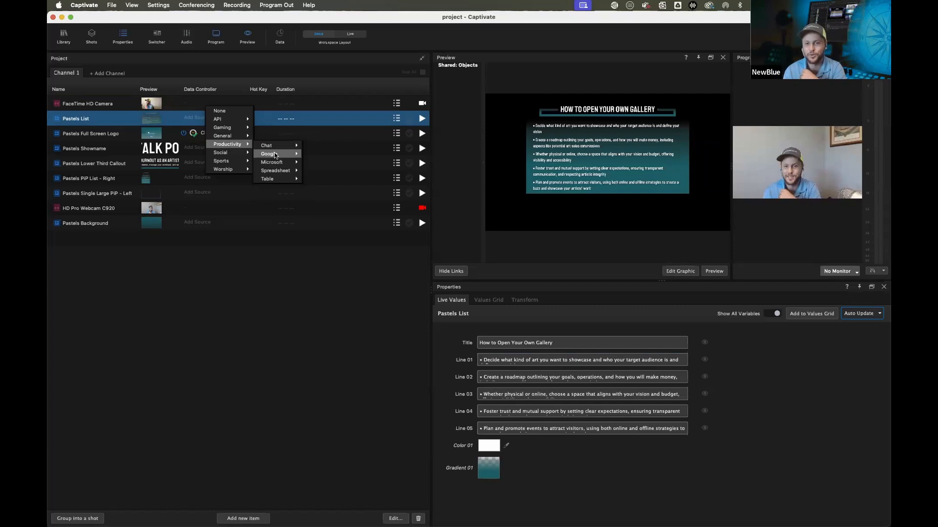
mouse_move(275, 155)
mouse_move(330, 157)
left_click(364, 158)
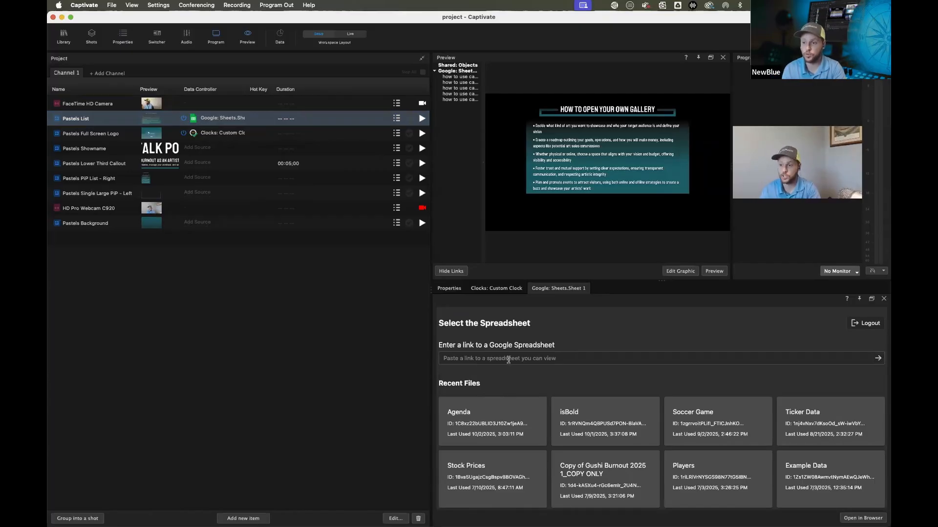
Connect the Agenda spreadsheet from the recent files list
left_click(512, 360)
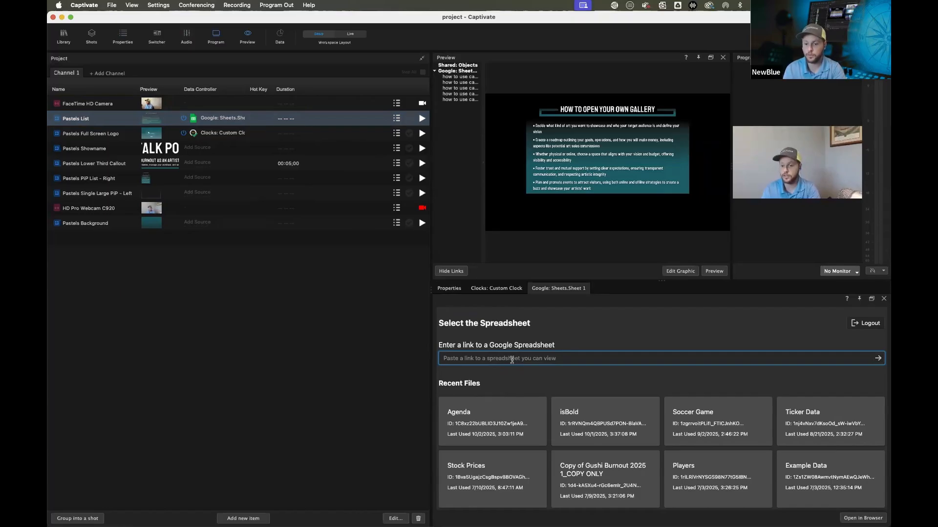
left_click(480, 424)
left_click(482, 424)
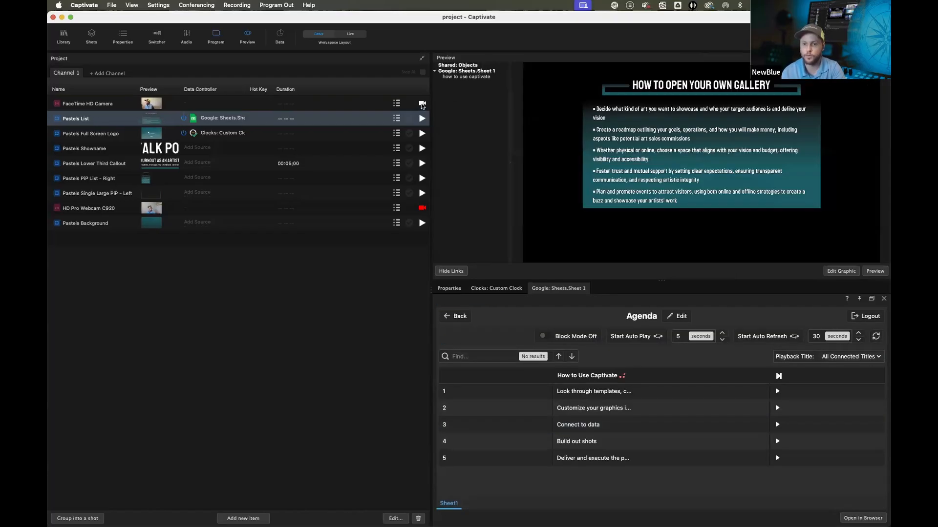
Turn on Block Mode and link the five Agenda sheet rows to the Pastels List graphic
left_click_drag(430, 101, 330, 101)
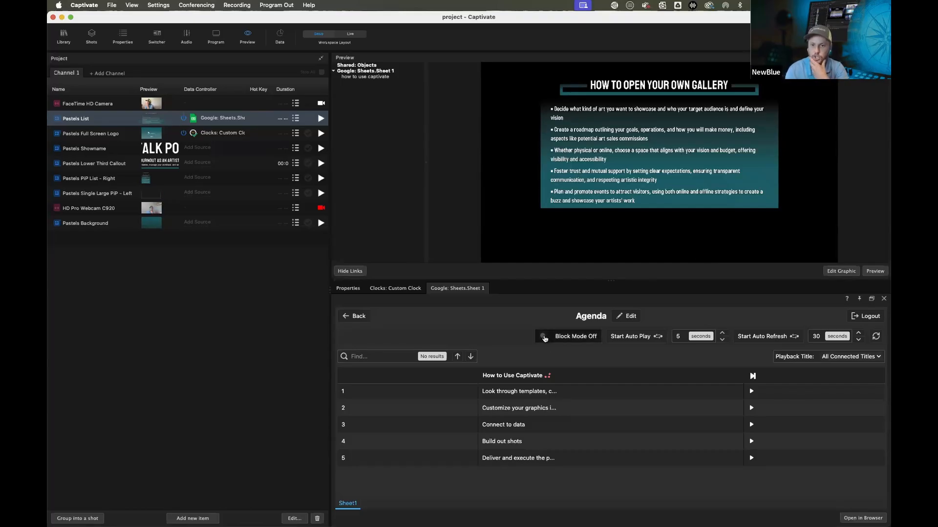
left_click(544, 337)
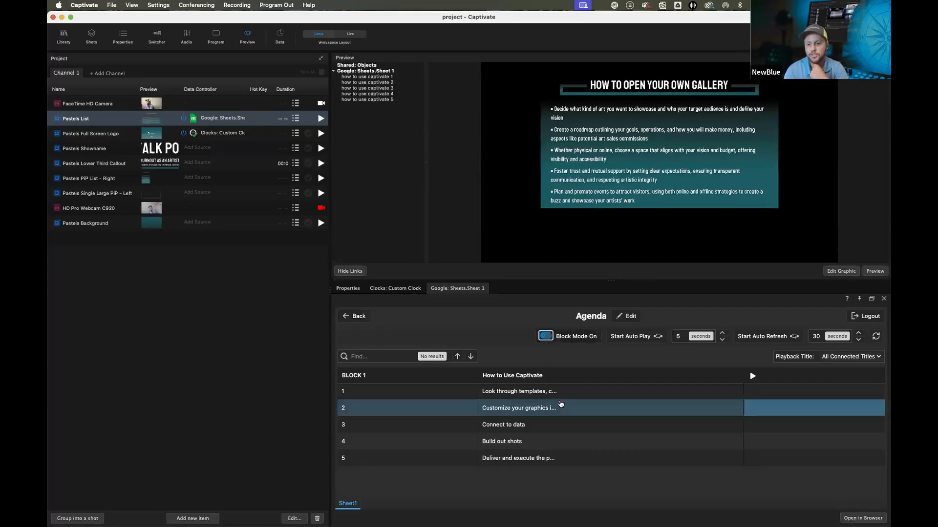
left_click(378, 77)
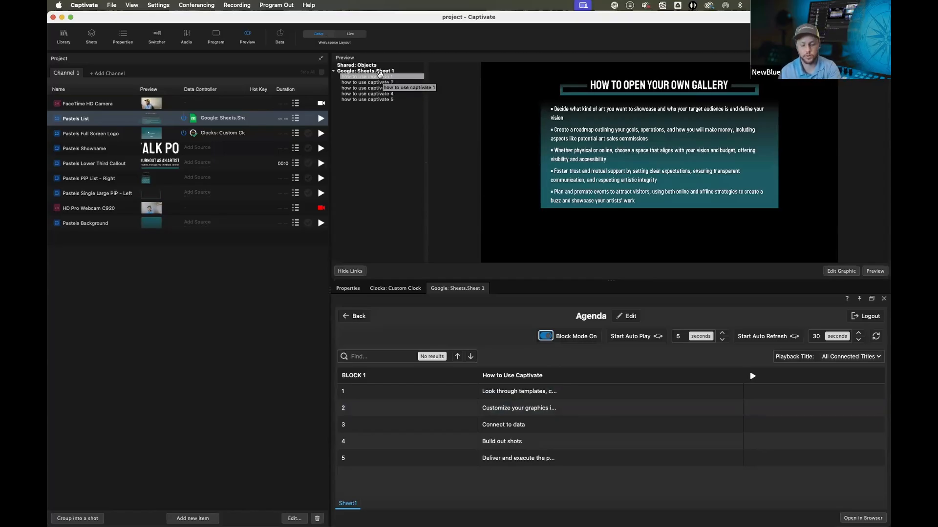
left_click(364, 75)
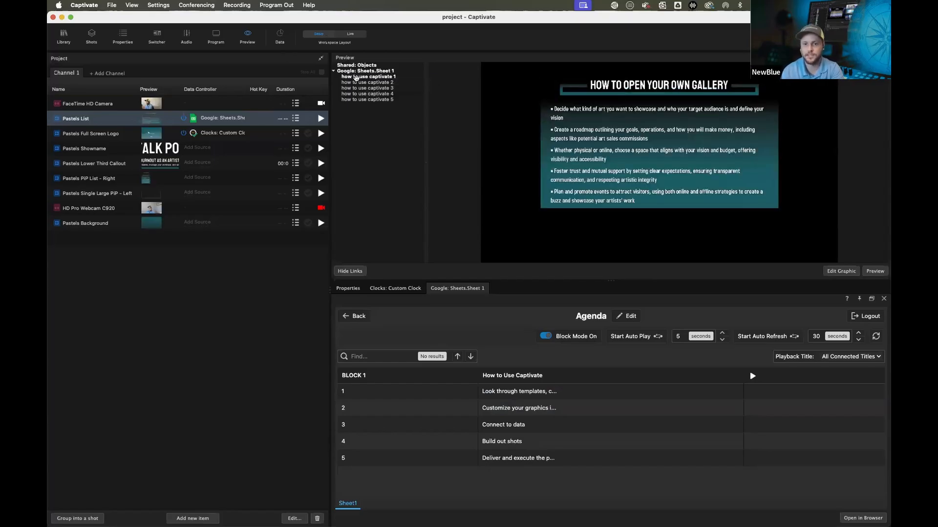
left_click(367, 83)
left_click(366, 88)
left_click(365, 94)
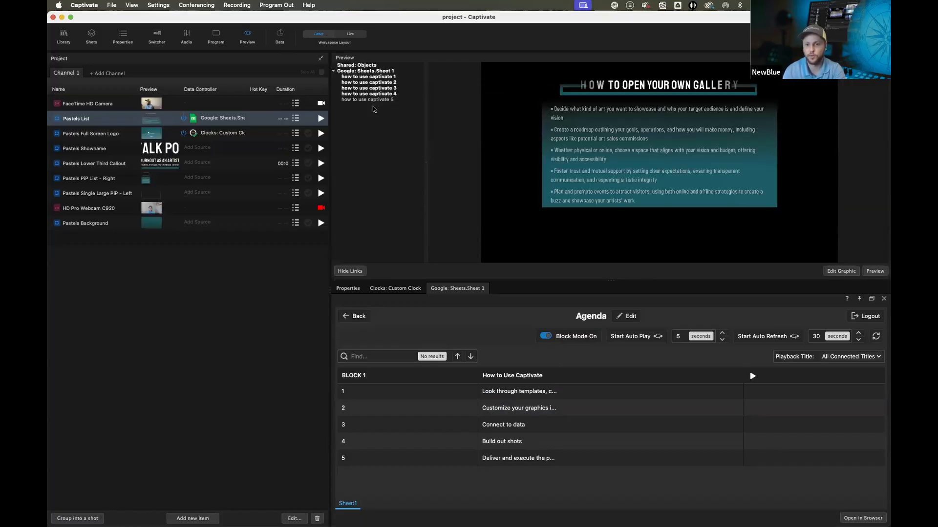
left_click(418, 148)
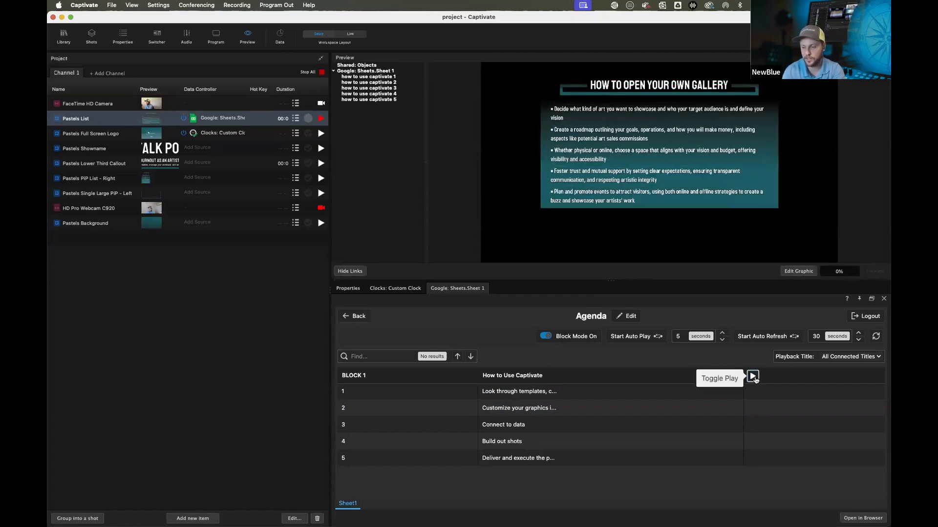
Play the Agenda block and change the Pastels List title to How to use Captivate
left_click(752, 376)
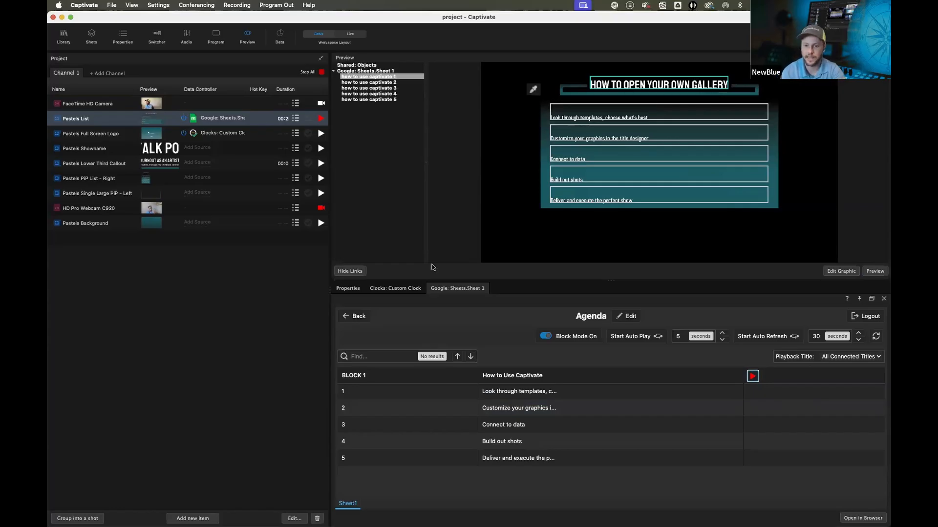
left_click(347, 288)
left_click_drag(465, 354, 363, 353)
type("How to use Captivate")
key("Return")
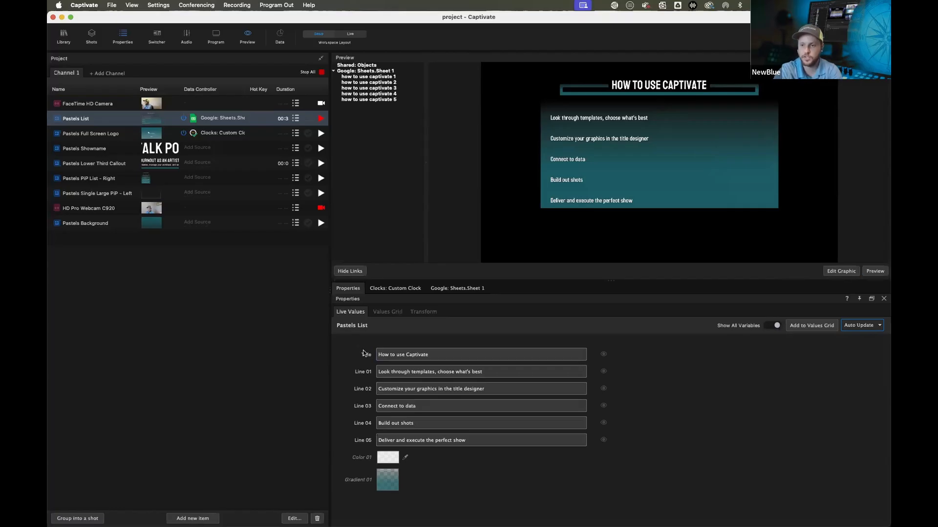
Insert NewBlue into the title so it reads How to use NewBlue Captivate
left_click(349, 271)
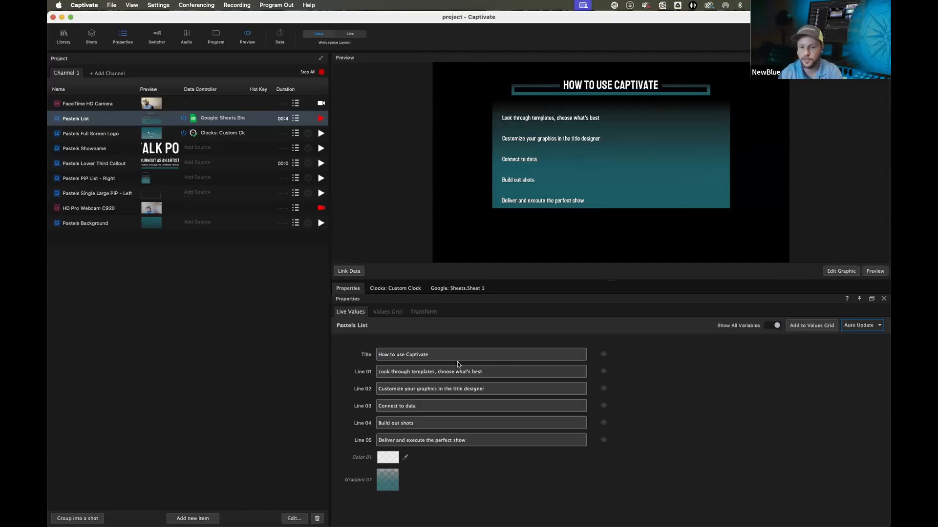
left_click(407, 355)
type("NewBlue")
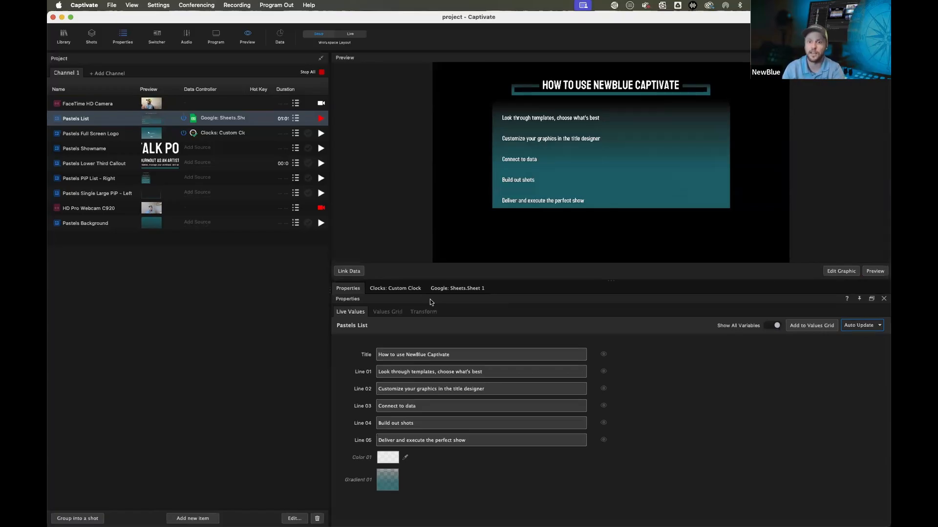
Stop all output, open the program monitor, and play then stop Pastels List on it
left_click(313, 75)
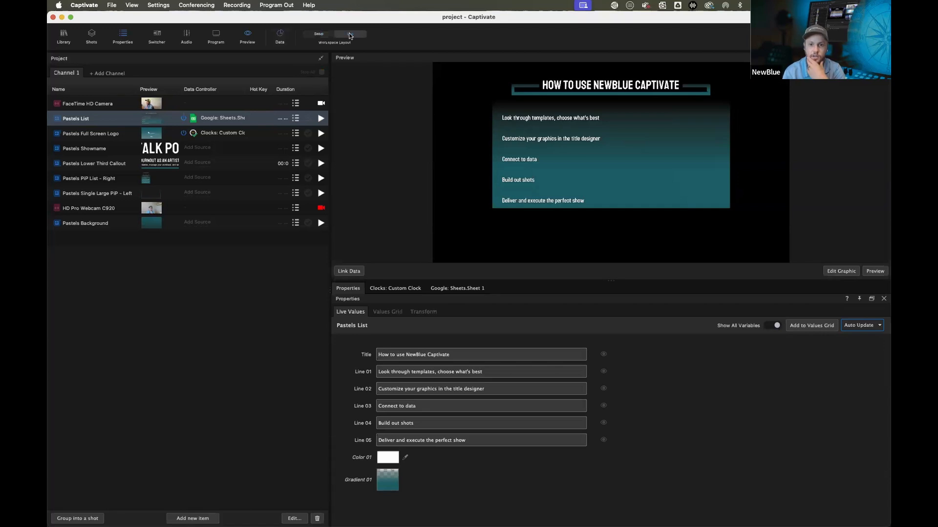
left_click(217, 36)
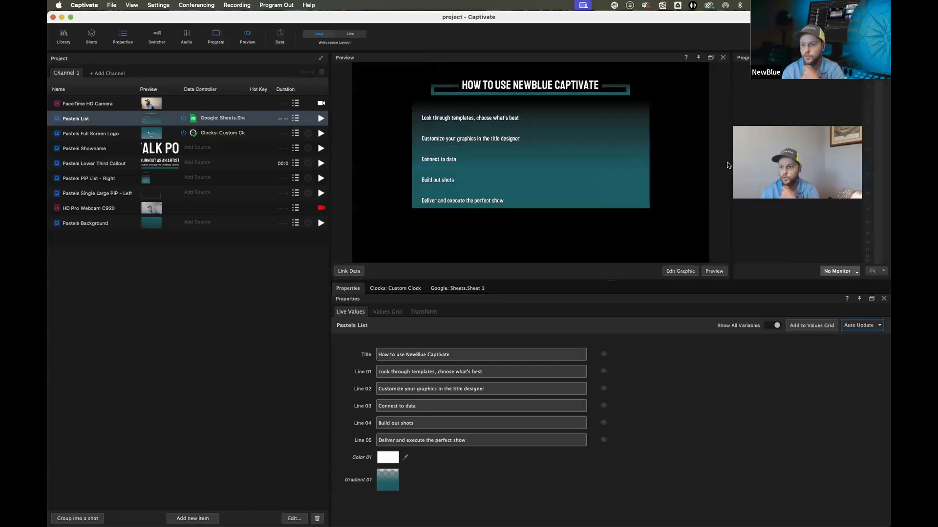
left_click_drag(729, 164, 531, 169)
left_click(322, 118)
left_click(323, 118)
Play and stop Pastels PIP List - Right on the program monitor, then close the monitor
left_click(321, 179)
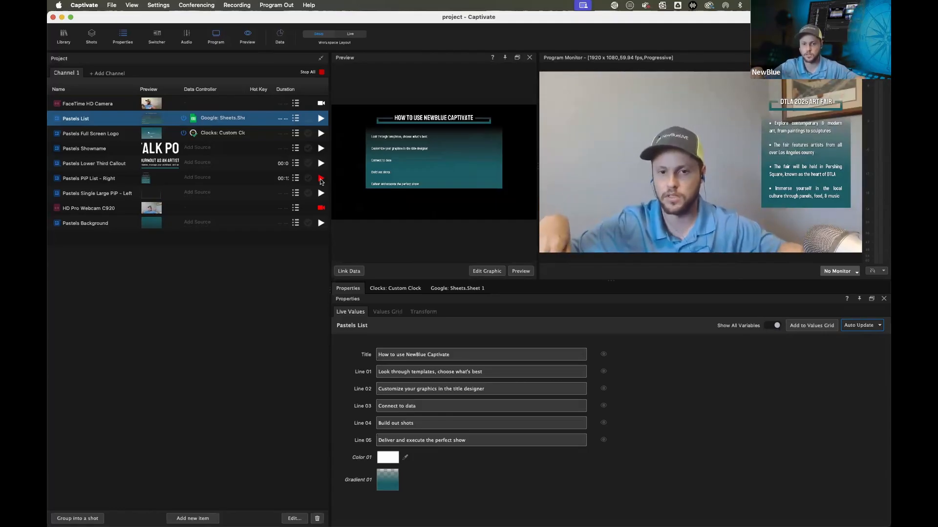
left_click(321, 179)
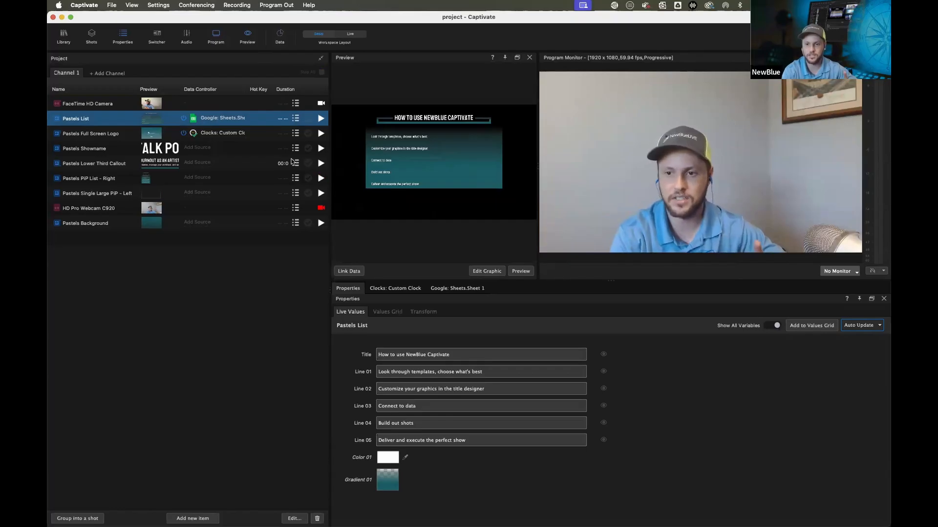
left_click(884, 58)
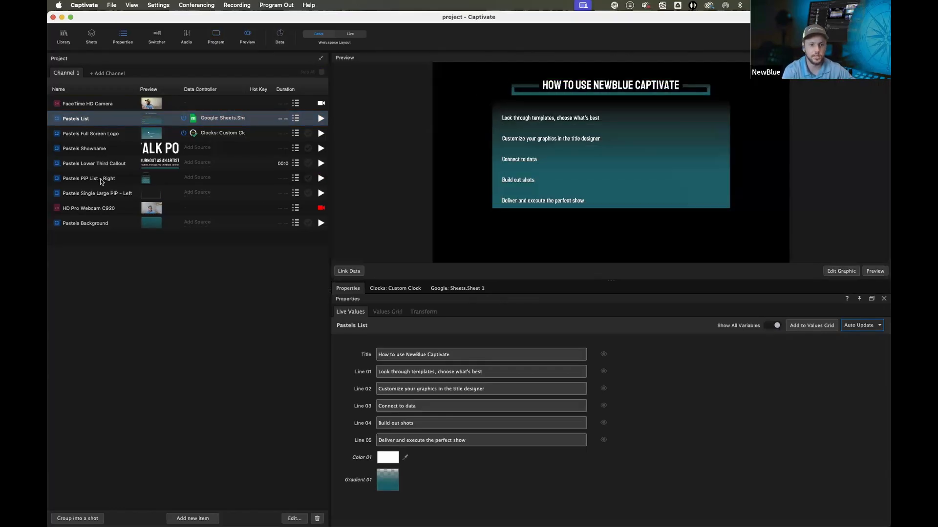
Assign the Google Sheets Sheet 1 data source to the Pastels PIP List - Right graphic
left_click(97, 179)
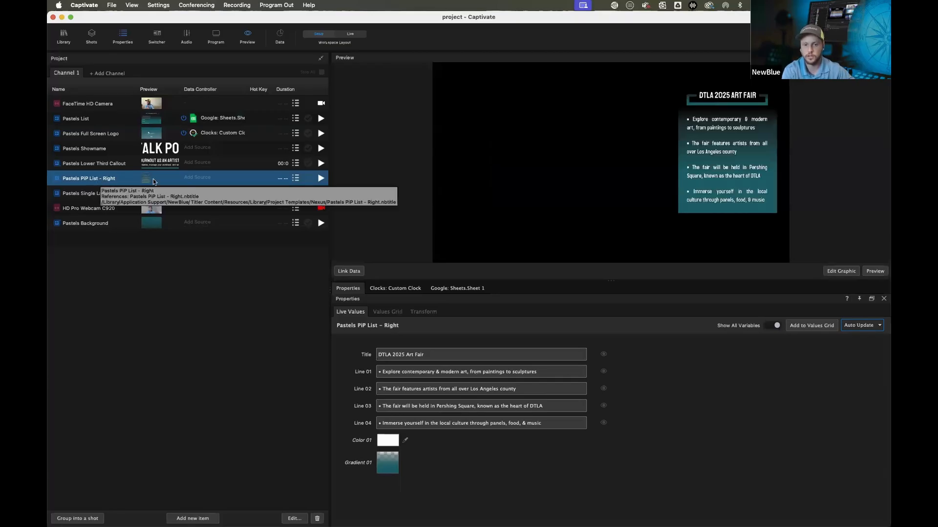
left_click(188, 178)
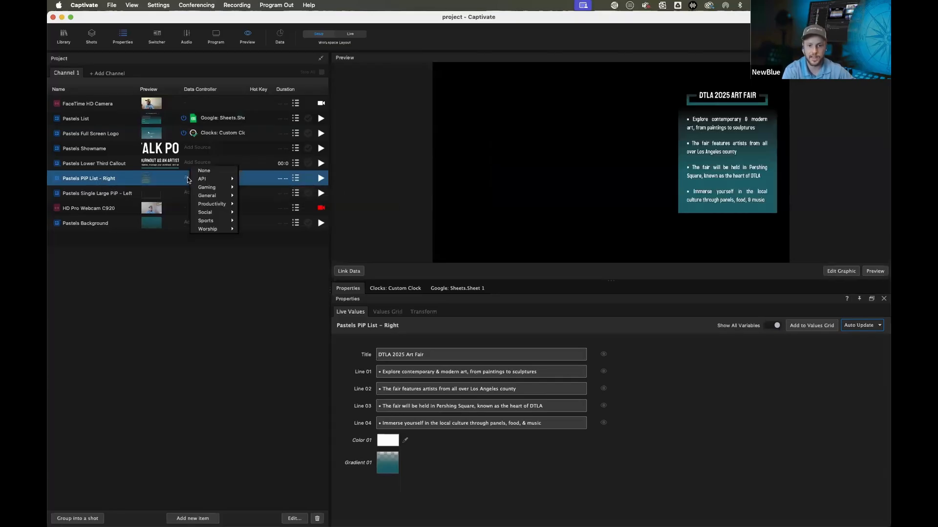
mouse_move(212, 204)
mouse_move(254, 214)
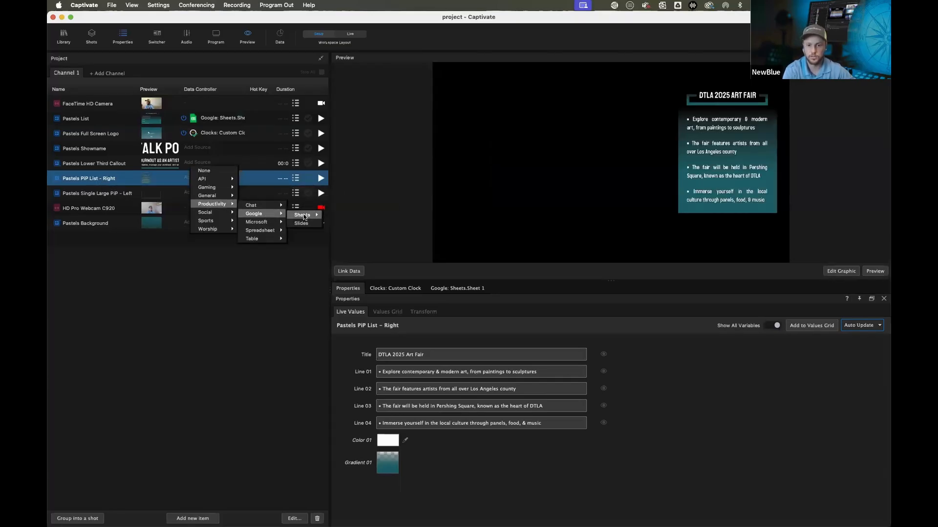
mouse_move(301, 215)
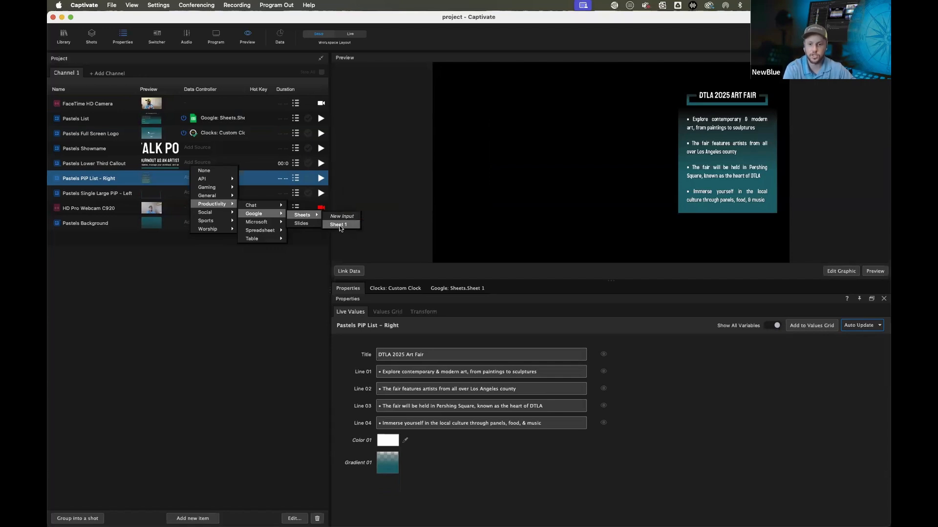
left_click(338, 225)
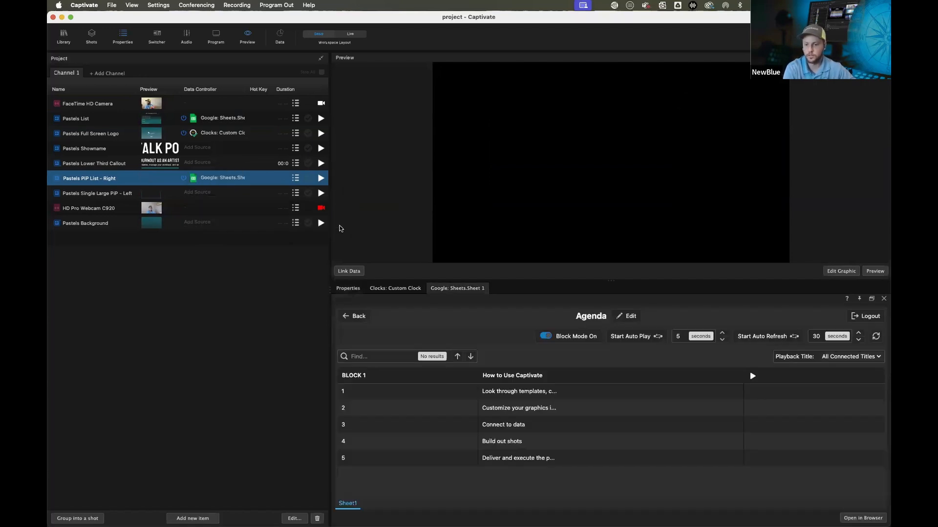
Link sheet rows 1 to 4 to Line 01 through Line 04 of Pastels PIP List - Right
left_click(349, 271)
left_click(393, 76)
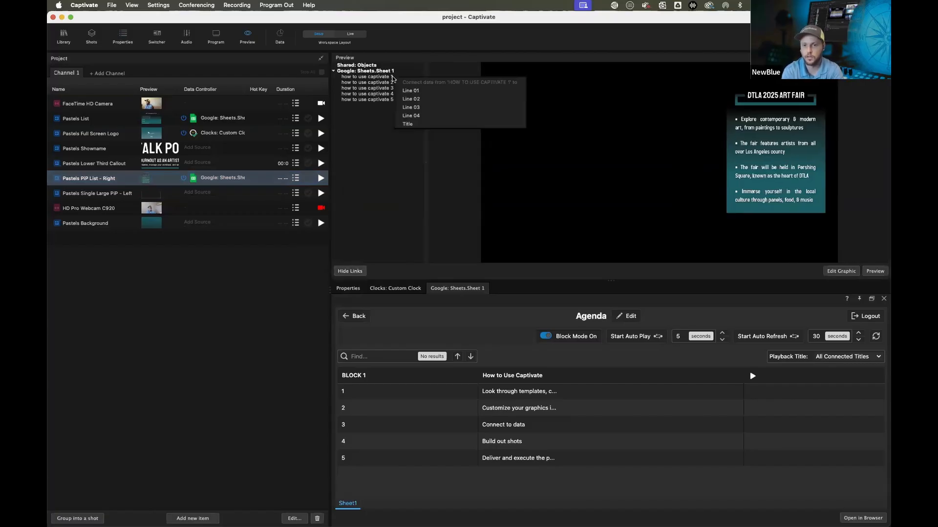
left_click(418, 97)
left_click(375, 83)
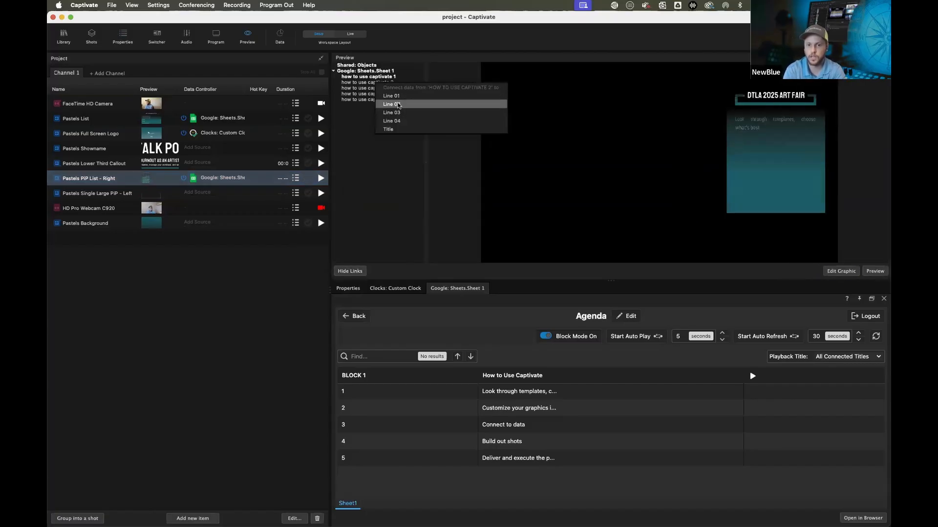
left_click(391, 104)
left_click(369, 88)
left_click(385, 120)
left_click(371, 94)
left_click(392, 133)
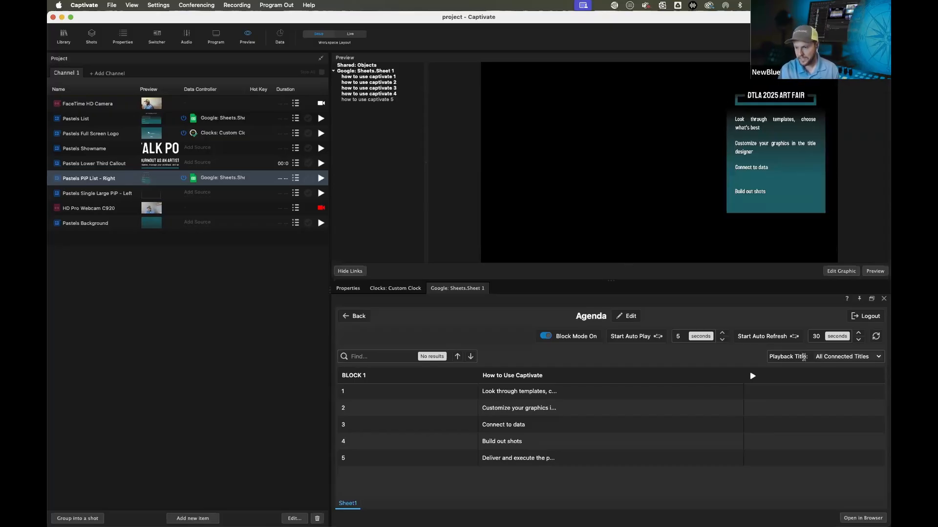
Set the playback title to Pastels List and play the Agenda block on the program monitor
left_click(877, 358)
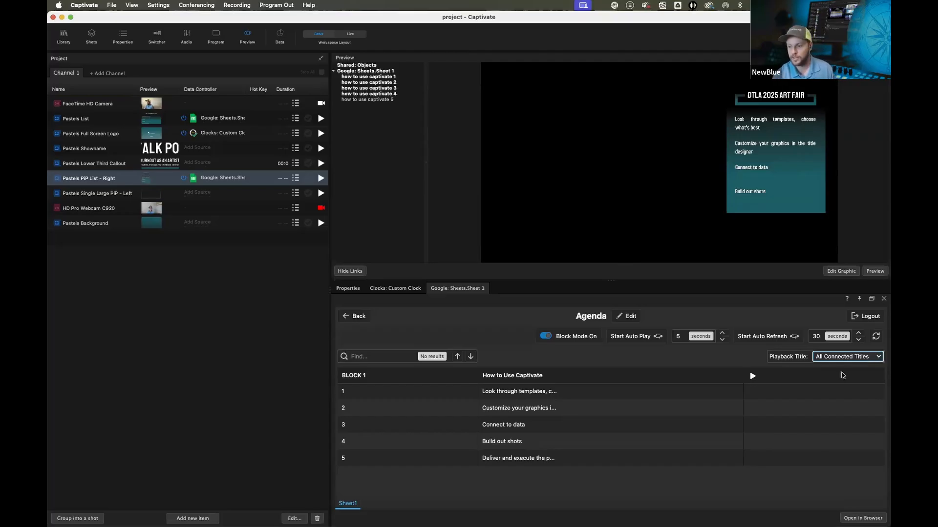
left_click(841, 379)
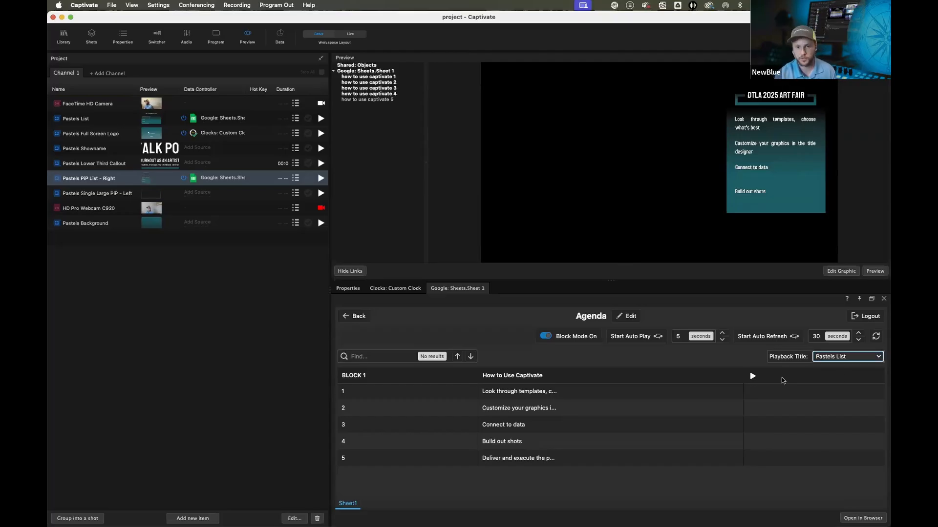
left_click(751, 379)
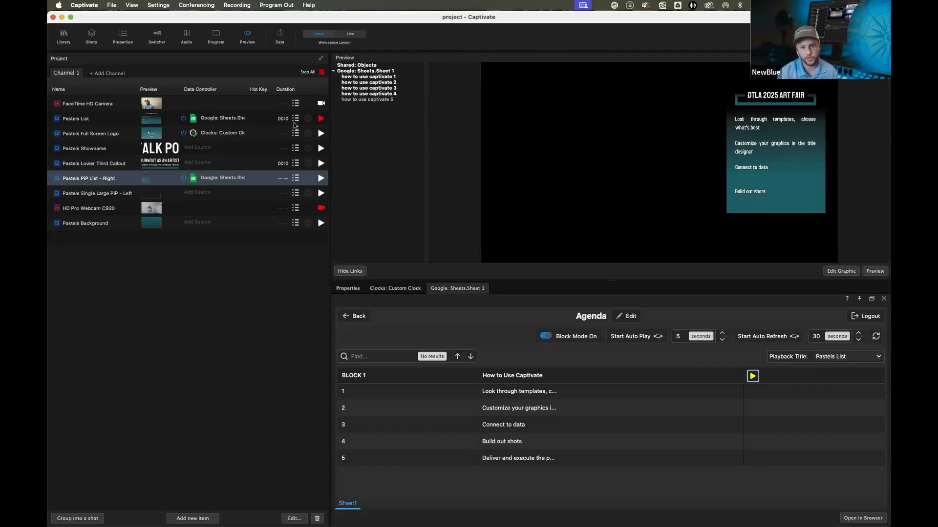
left_click(223, 37)
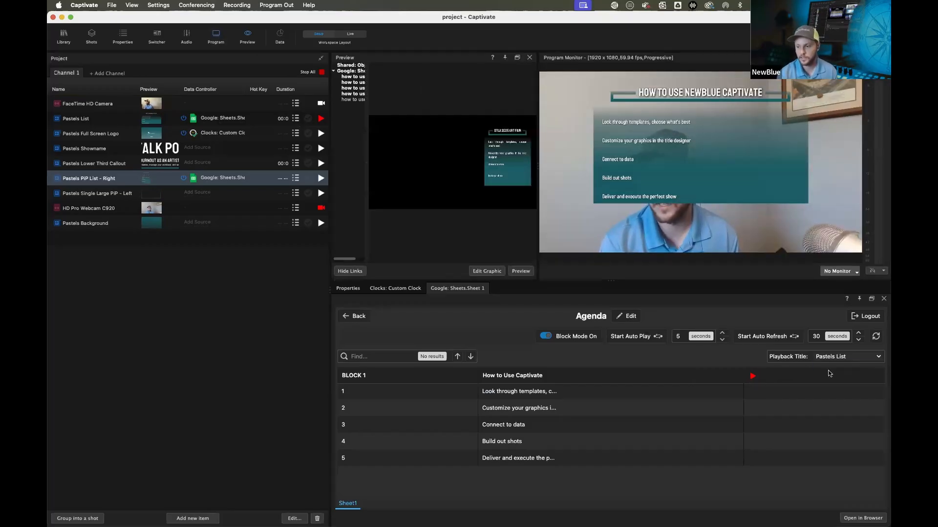
left_click(874, 358)
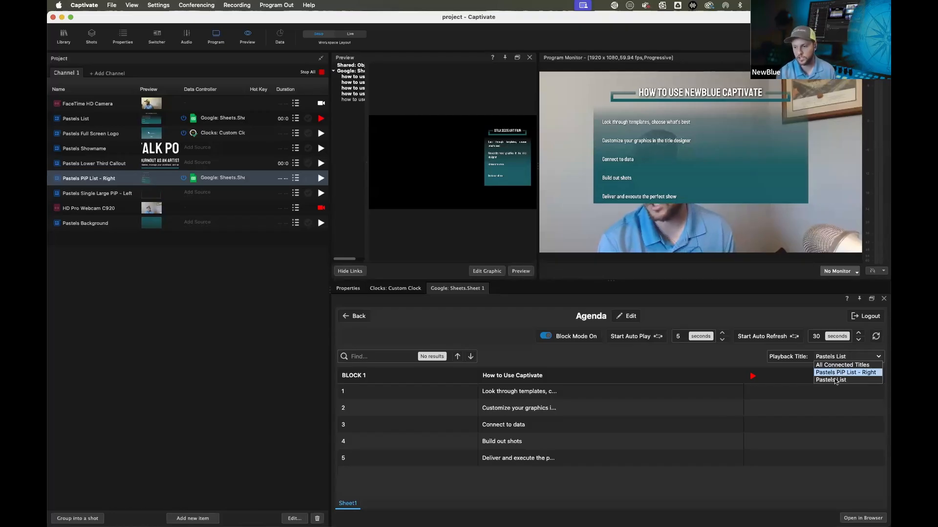
left_click(829, 362)
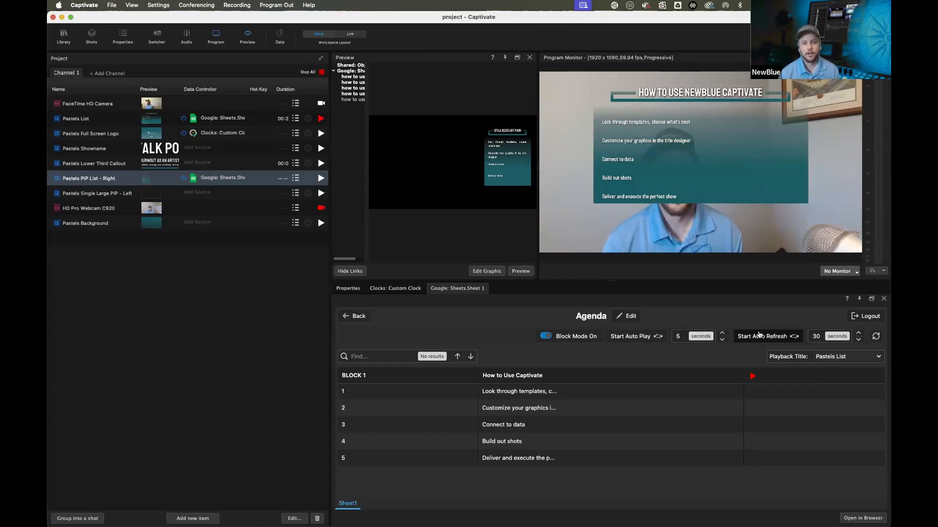
Stop all output and play the Pastels Lower Third Callout graphic
left_click(321, 72)
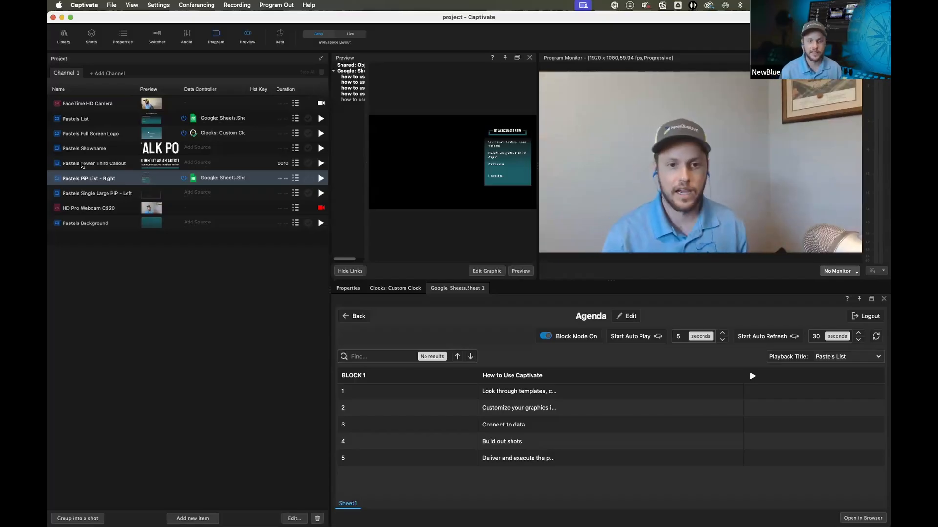
left_click(316, 164)
left_click(320, 166)
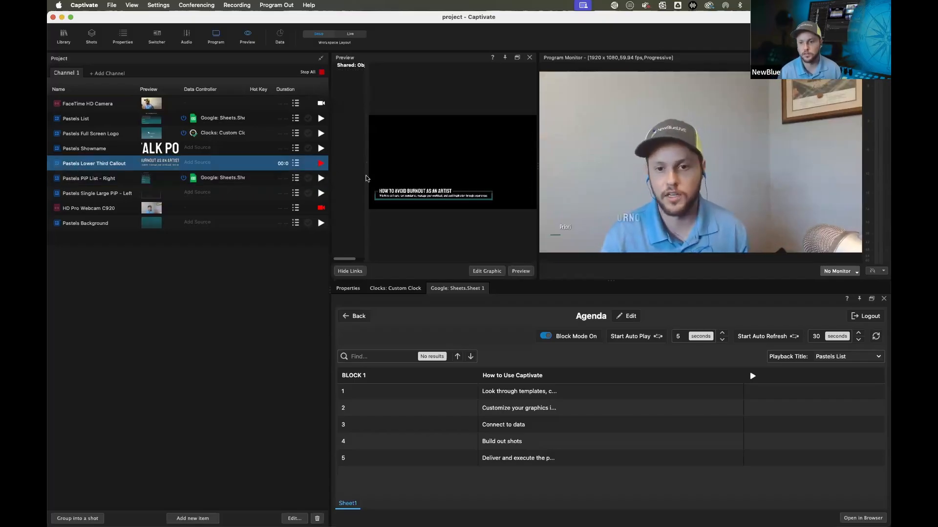
Set the Pastels Lower Third Callout duration to 0 and play it again
left_click_drag(536, 177, 441, 183)
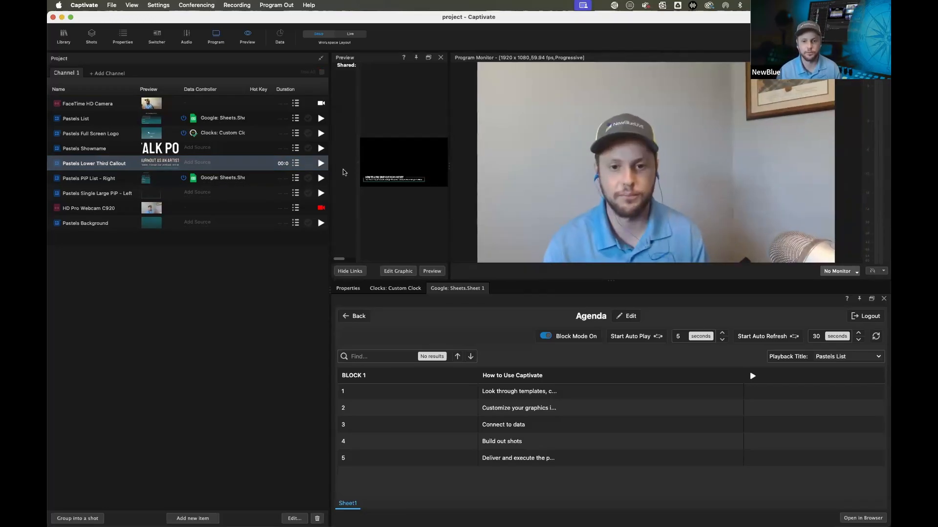
left_click_drag(330, 173, 387, 174)
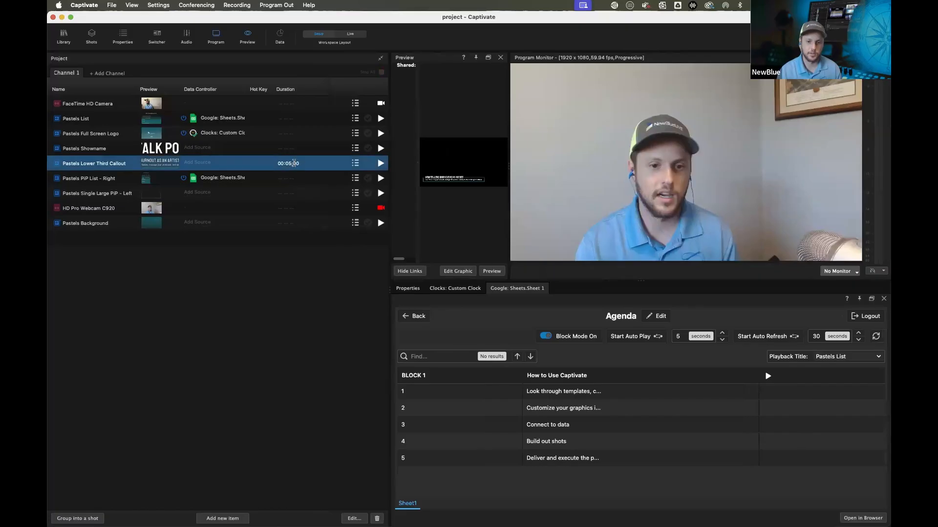
double_click(294, 163)
type("0")
key("Return")
left_click(381, 163)
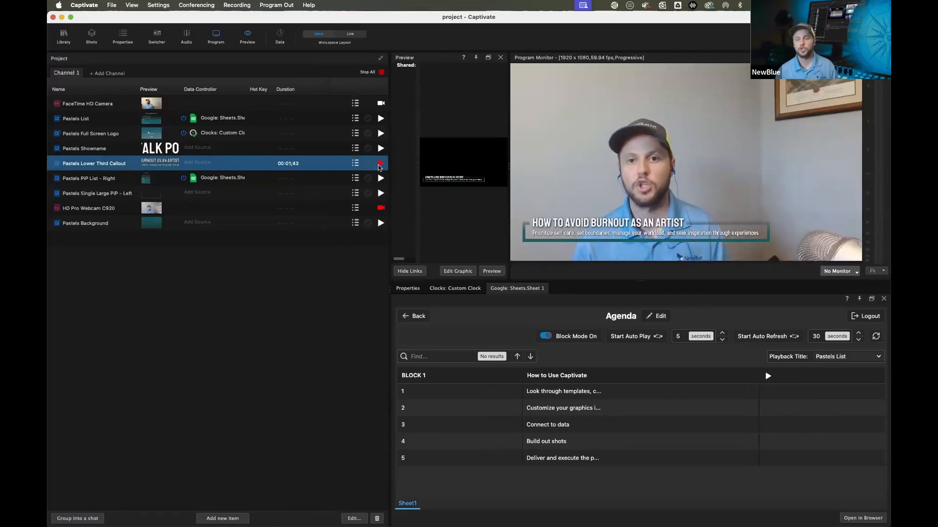
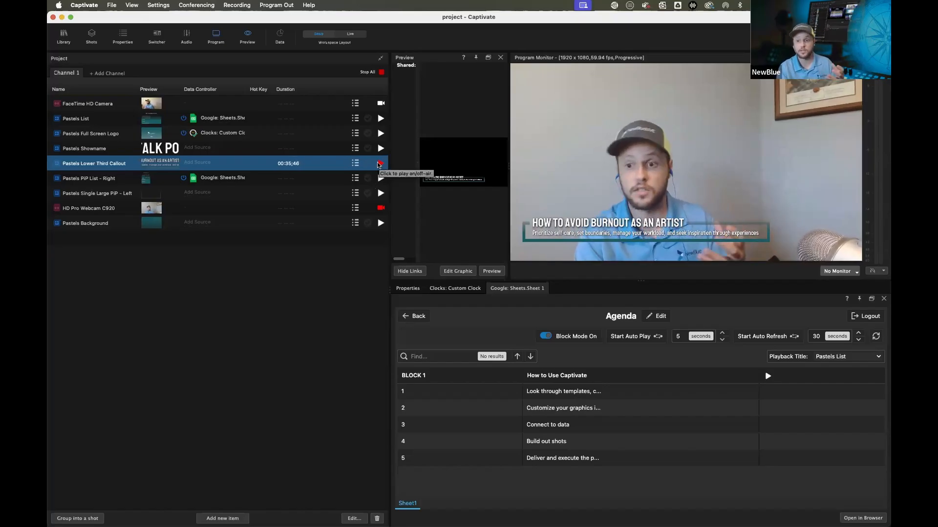
Take the Pastels Lower Third Callout off air and assign it the Social Chat data controller
left_click(381, 163)
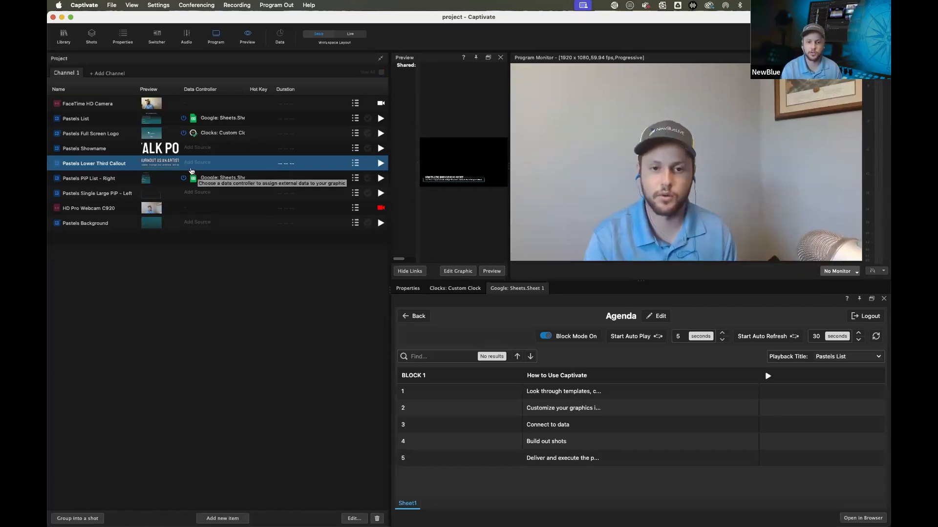
left_click(198, 163)
mouse_move(224, 197)
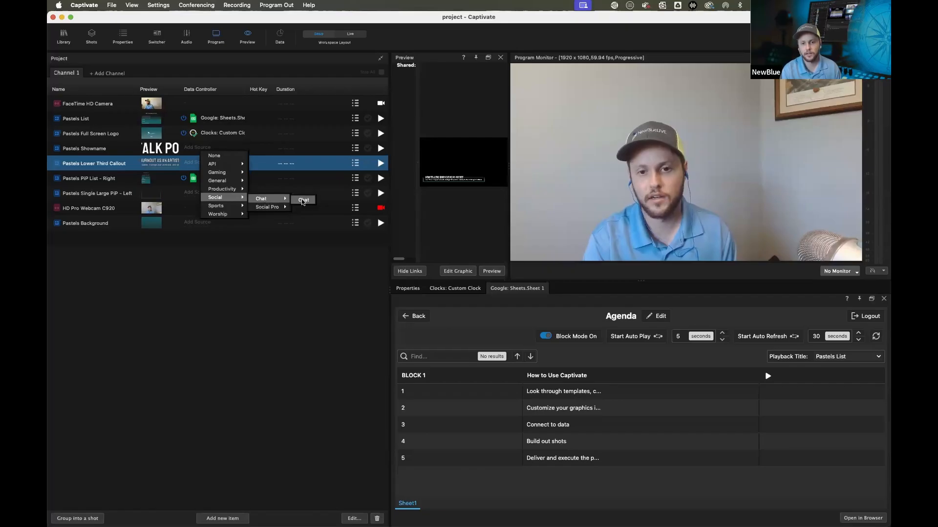
left_click(302, 201)
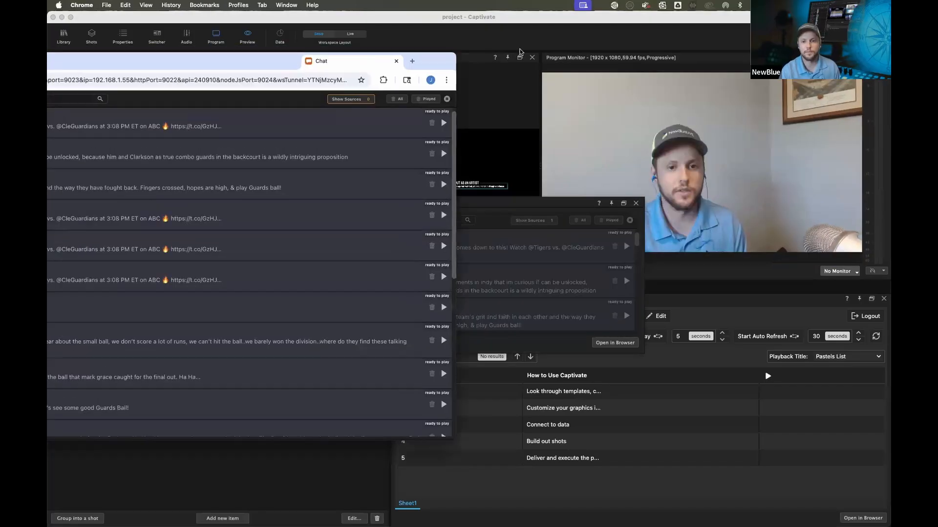
Maximize the Chat browser window and clear its existing messages
left_click_drag(520, 53, 703, 56)
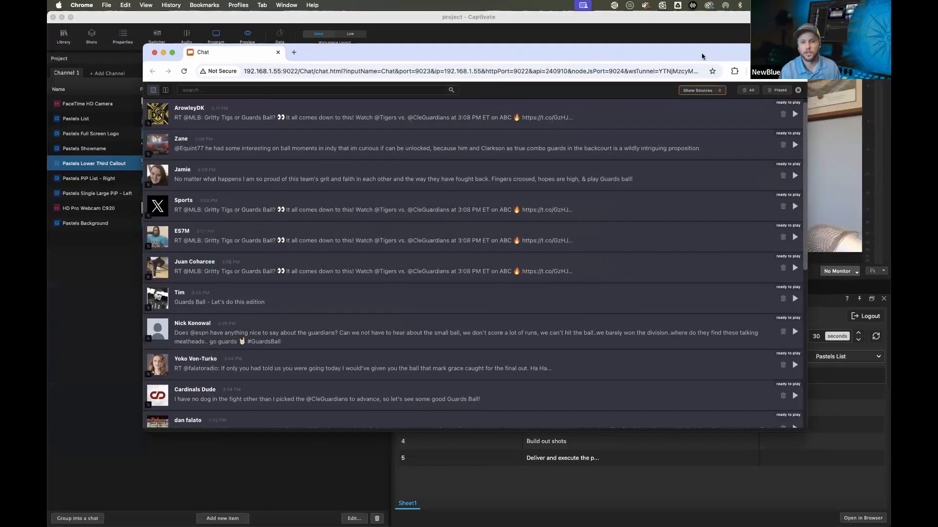
double_click(702, 56)
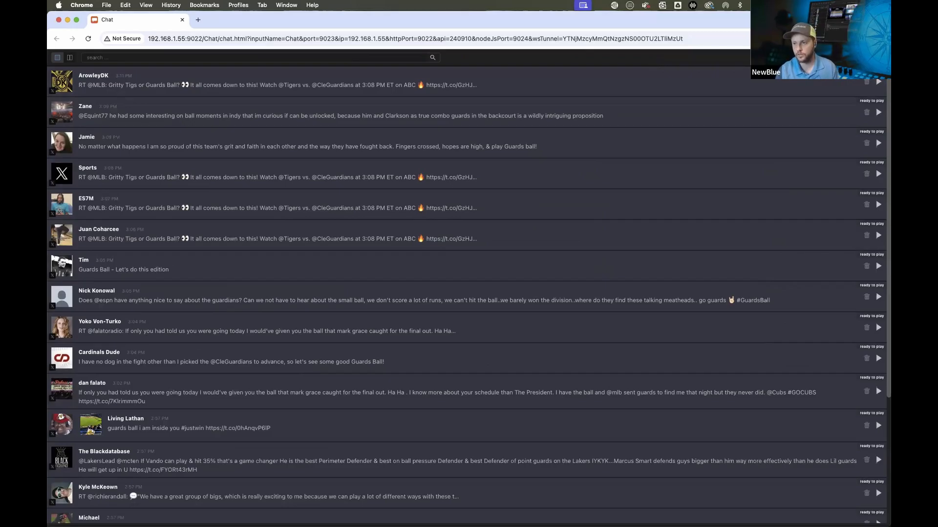
left_click(801, 58)
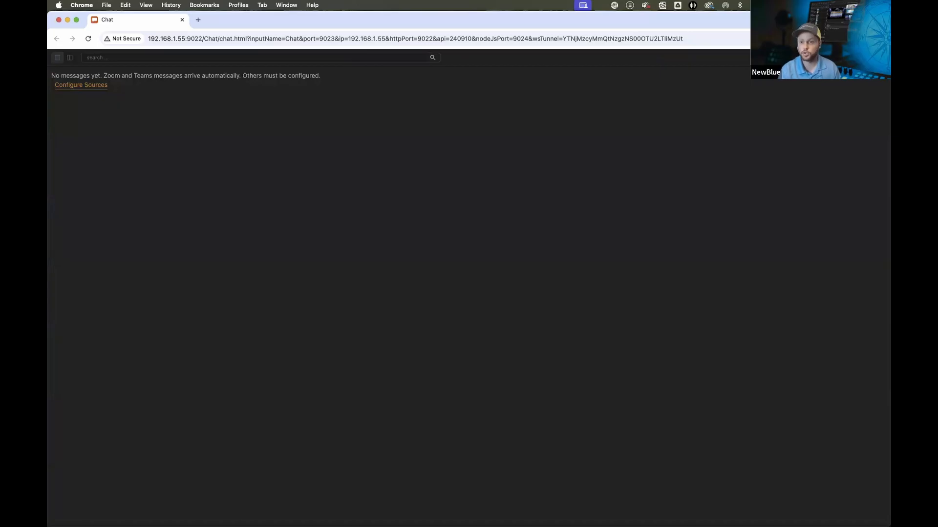
Add a YouTube chat source from the account's channel for the video The Hometown Favorite: The Last Week at Suffolk Downs
left_click(879, 57)
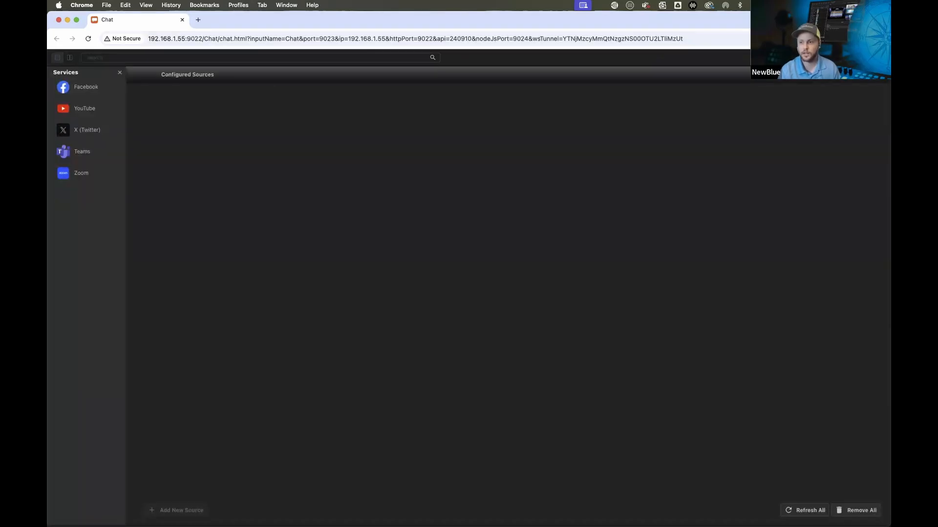
left_click(879, 57)
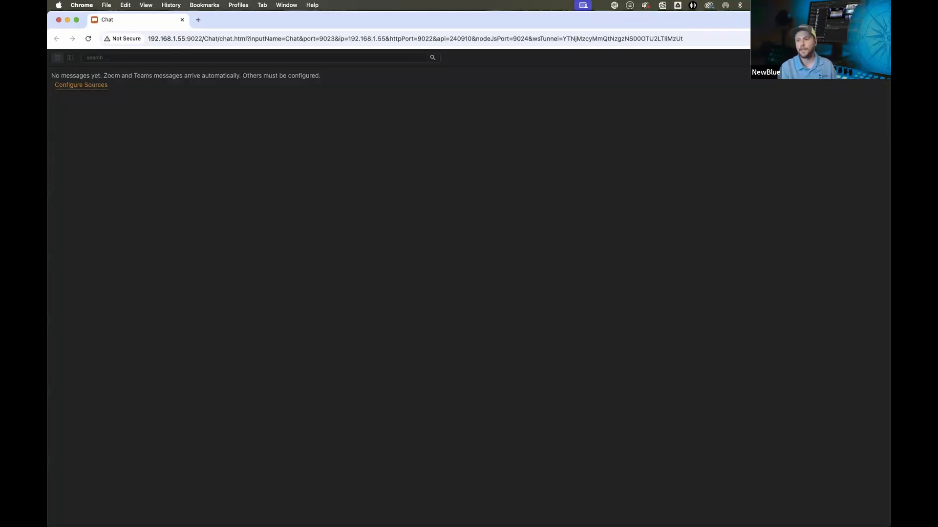
left_click(879, 58)
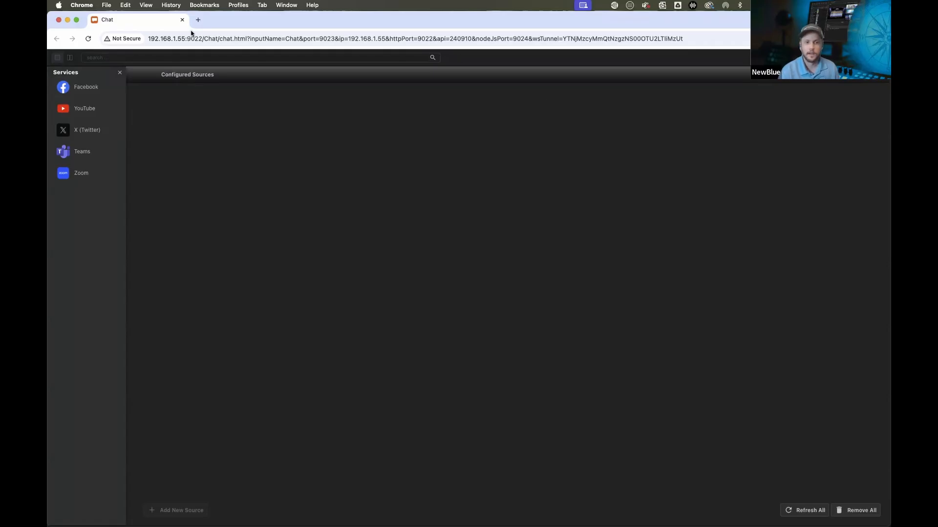
left_click(78, 107)
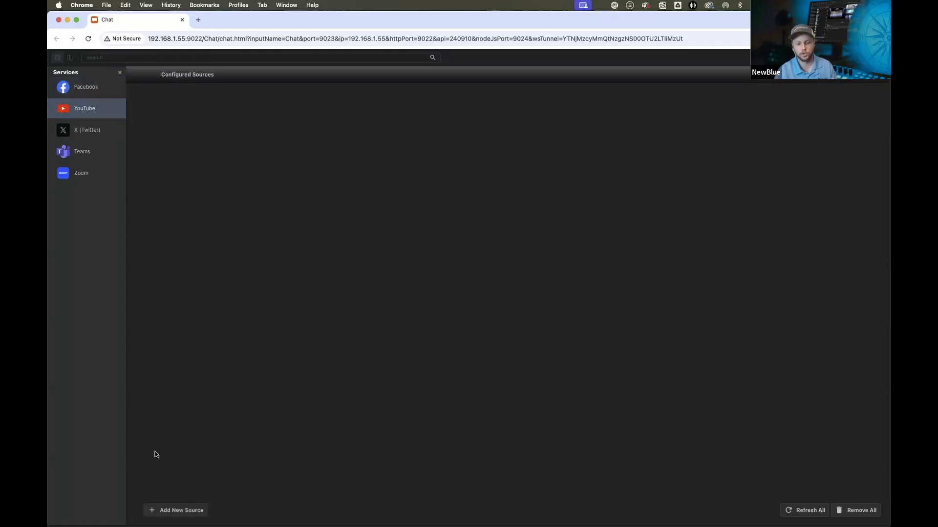
left_click(175, 509)
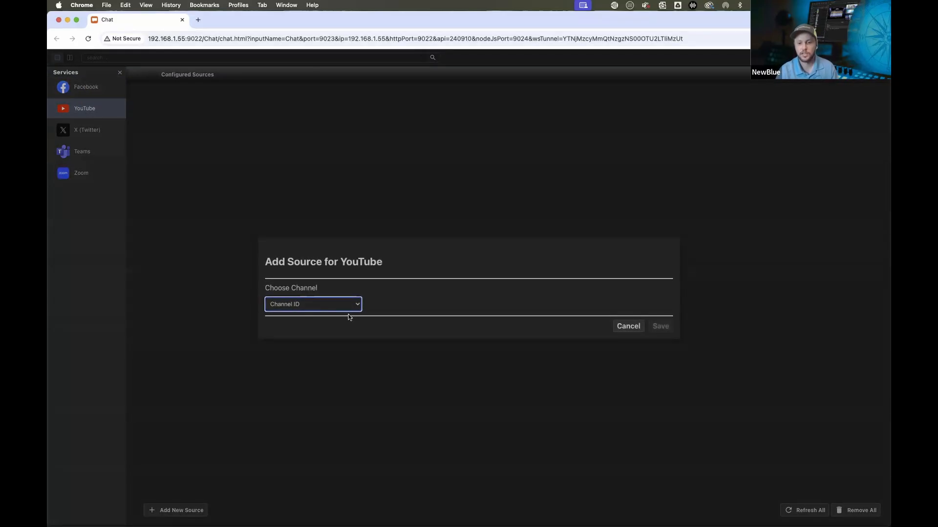
left_click(346, 304)
left_click(306, 333)
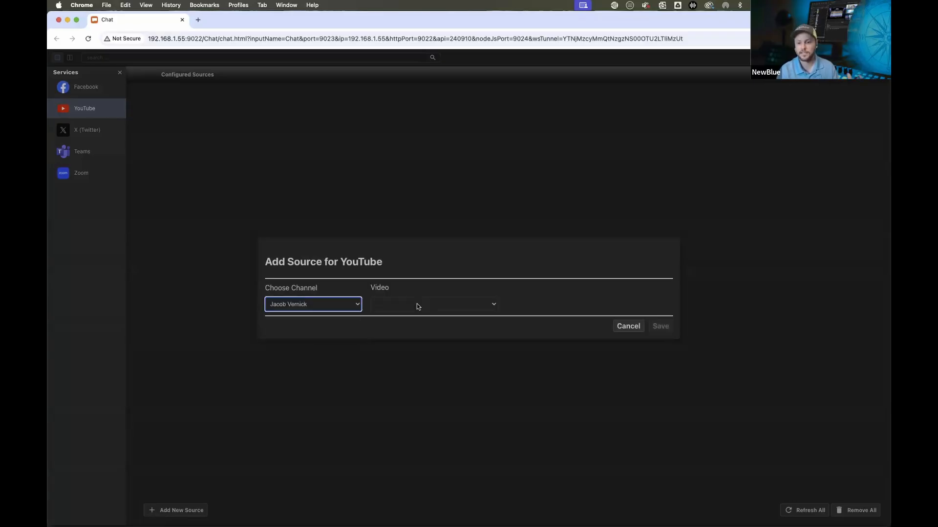
left_click(417, 304)
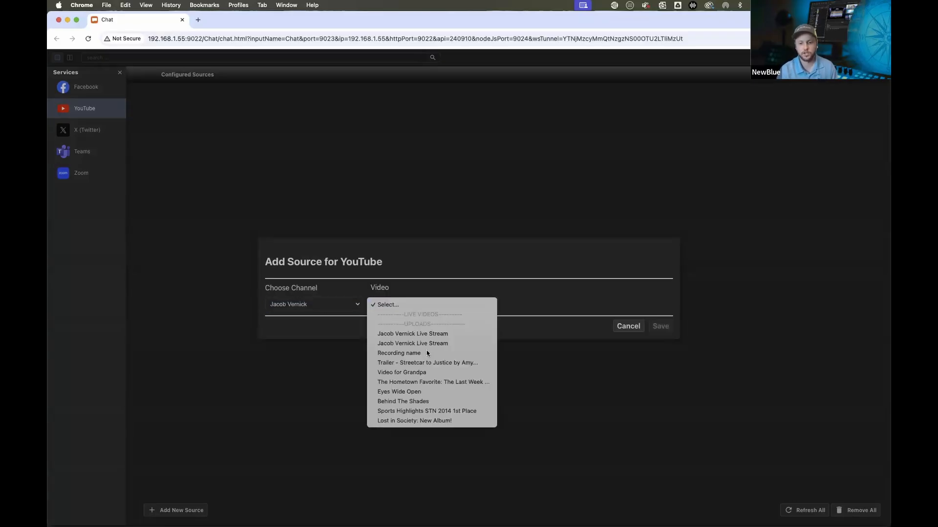
left_click(395, 385)
left_click(662, 325)
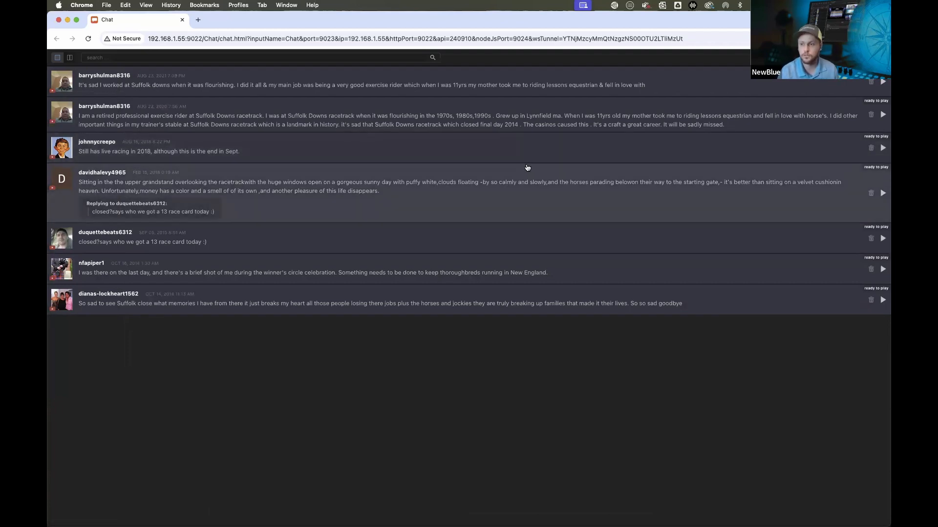
Review the X (Twitter), Zoom and YouTube entries in the chat sources panel
left_click(882, 58)
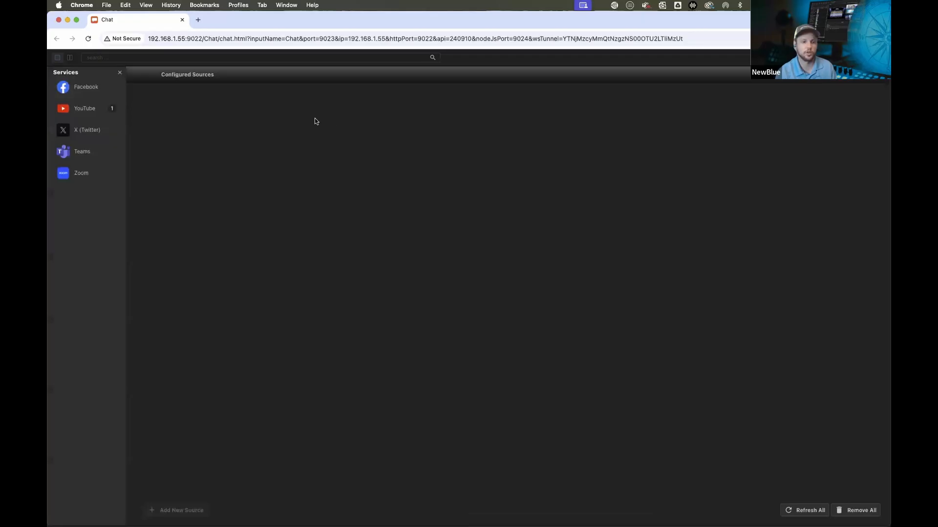
left_click(97, 130)
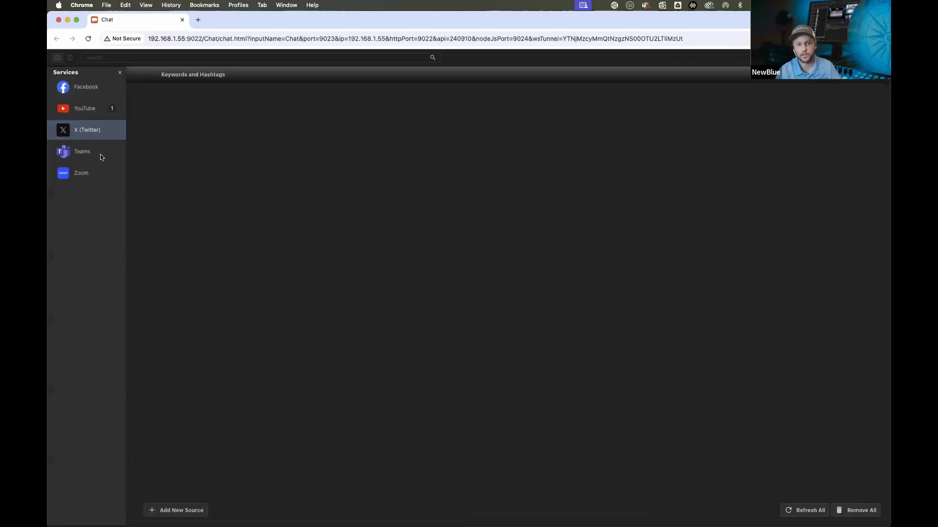
left_click(79, 172)
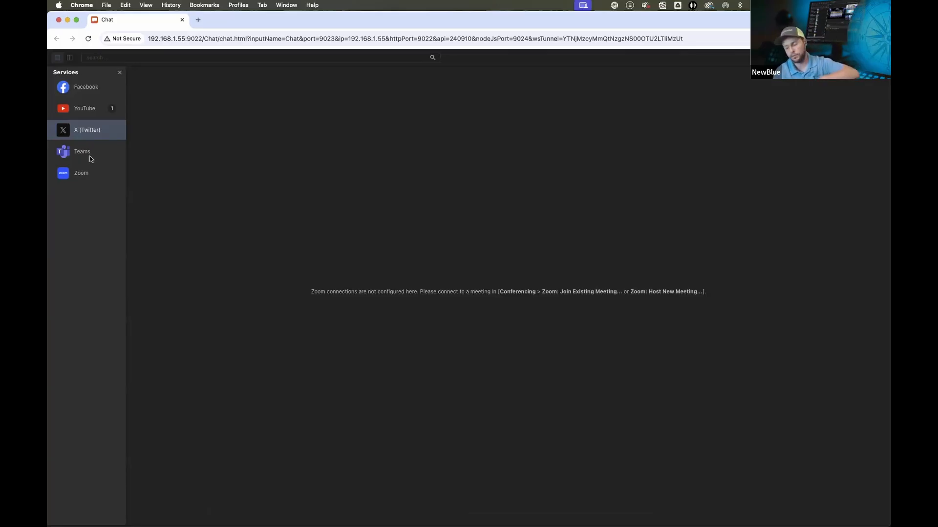
left_click(81, 109)
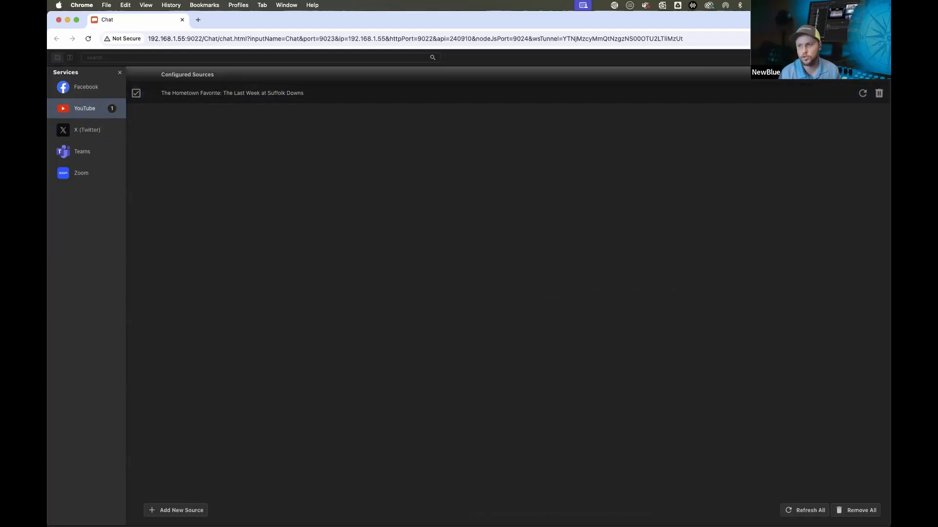
left_click(881, 58)
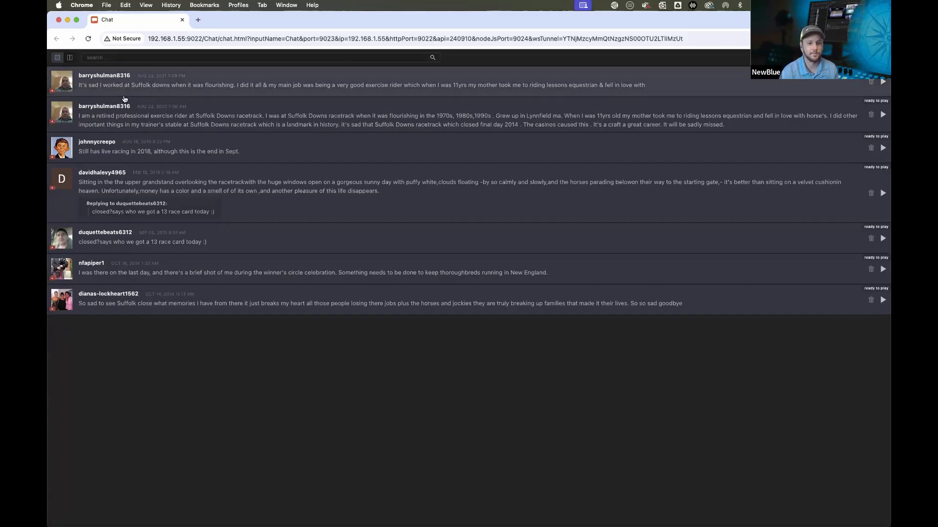
Switch the chat list to the playlist layout and back to the single list layout
left_click(70, 58)
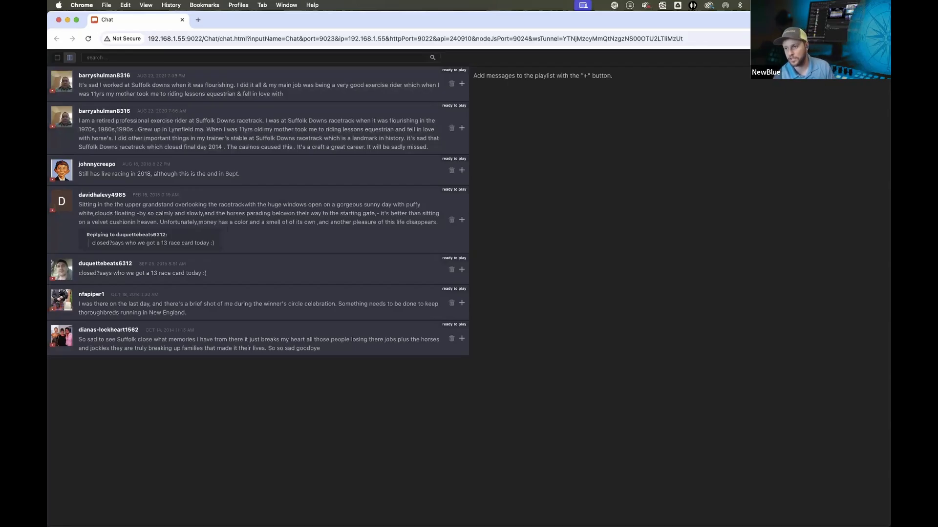
left_click(402, 75)
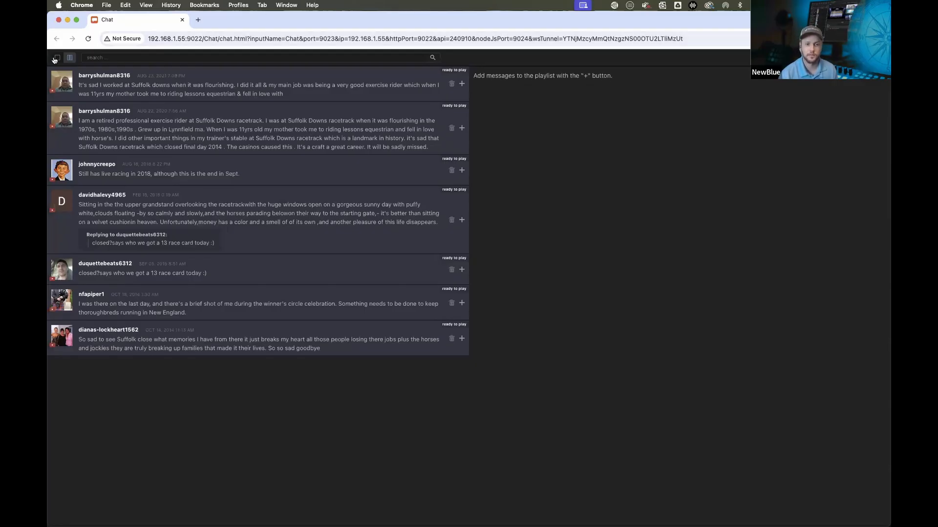
left_click(56, 58)
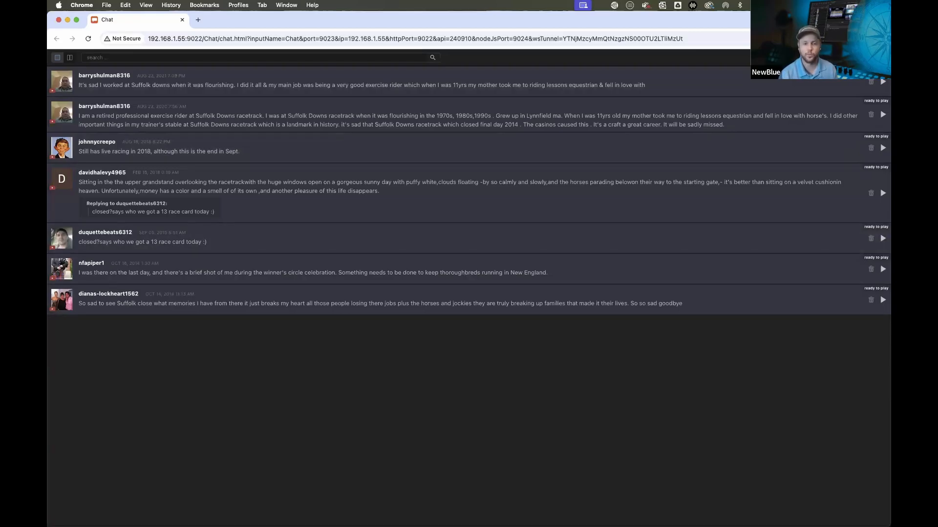
Return to Captivate, close the Chat panel, and link the chat Name field to the callout's second text line
key("ctrl+Right")
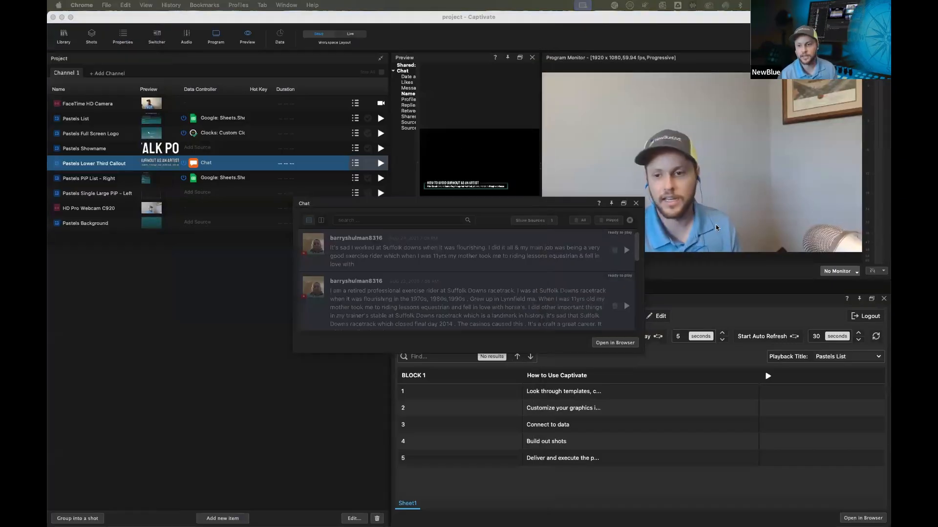
left_click(636, 204)
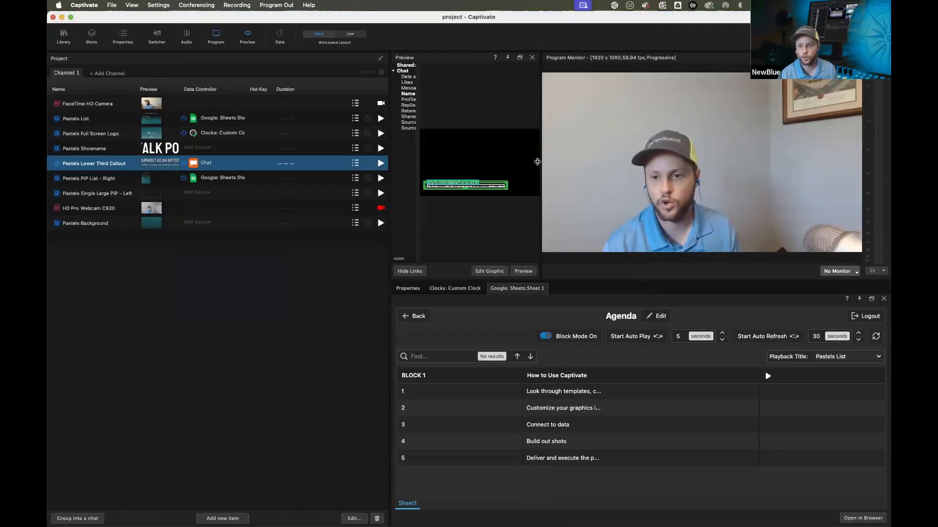
left_click_drag(540, 169, 688, 168)
left_click(401, 93)
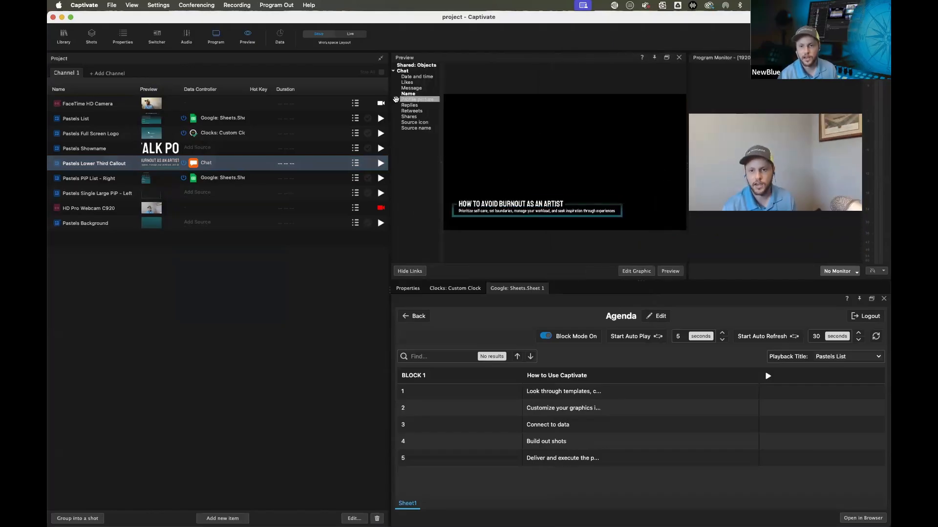
left_click_drag(403, 94, 474, 213)
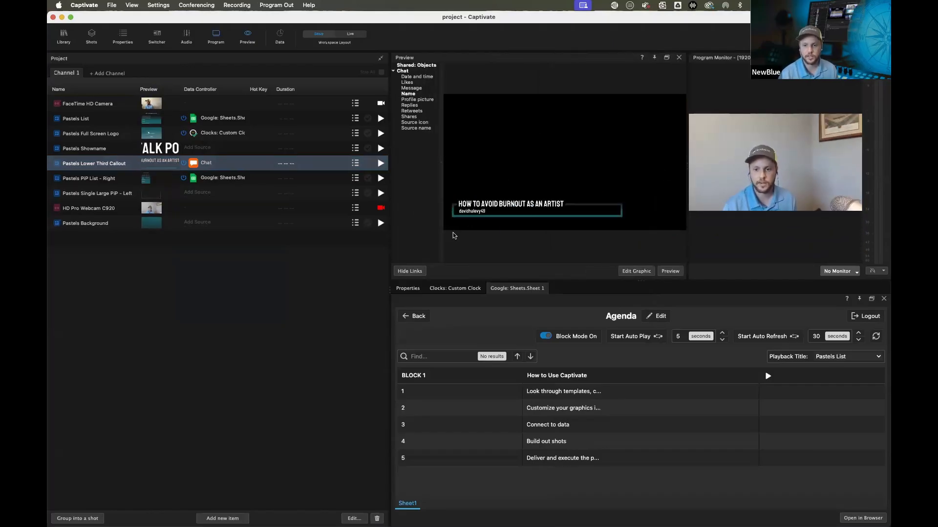
Link the chat Message field to the callout's headline text
left_click(410, 88)
left_click_drag(411, 88, 491, 206)
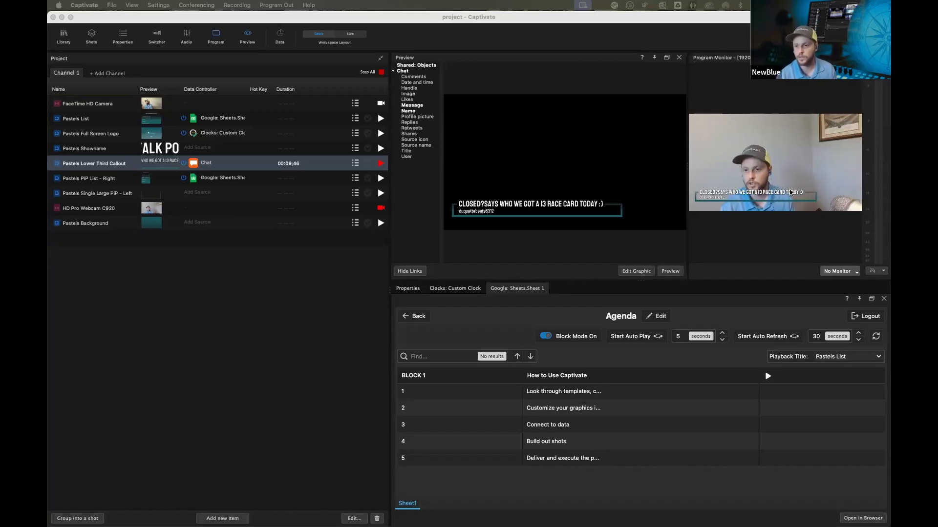
left_click(685, 204)
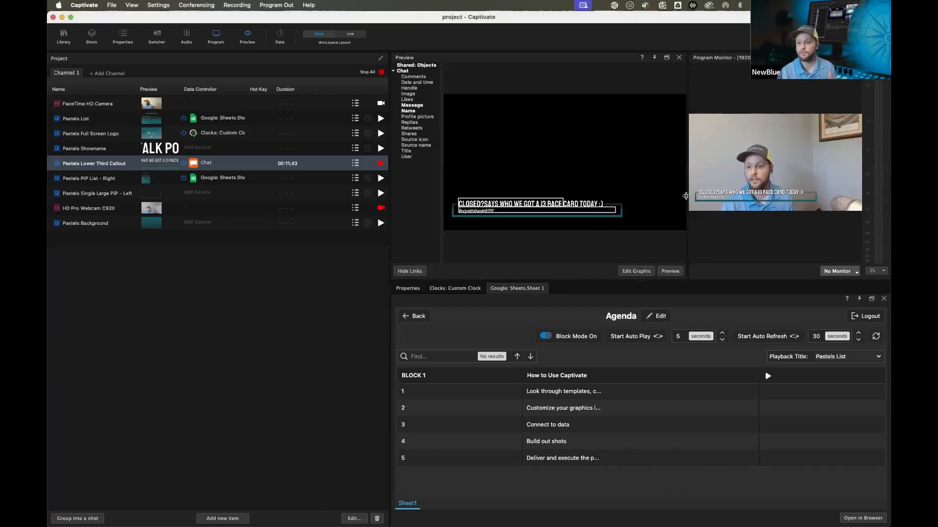
left_click_drag(615, 194, 482, 204)
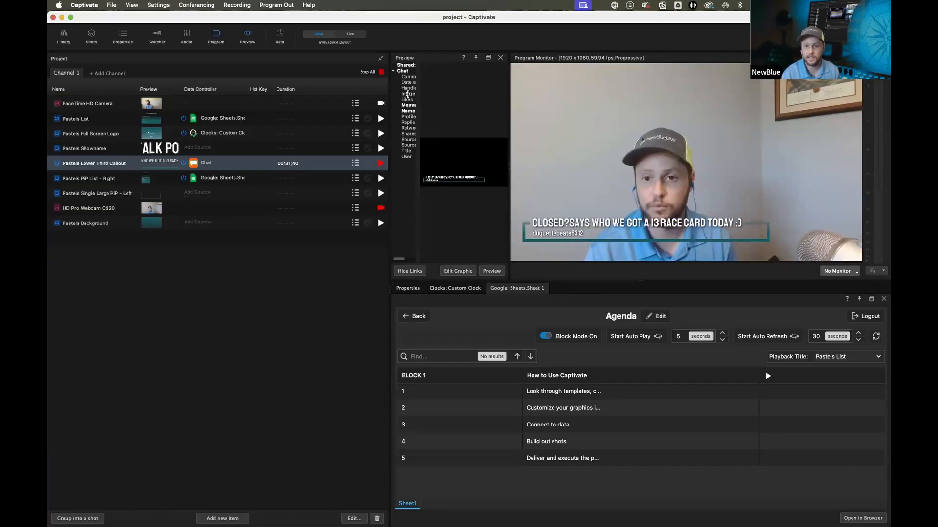
Stop all graphics playing on the program output
left_click_drag(509, 91, 605, 93)
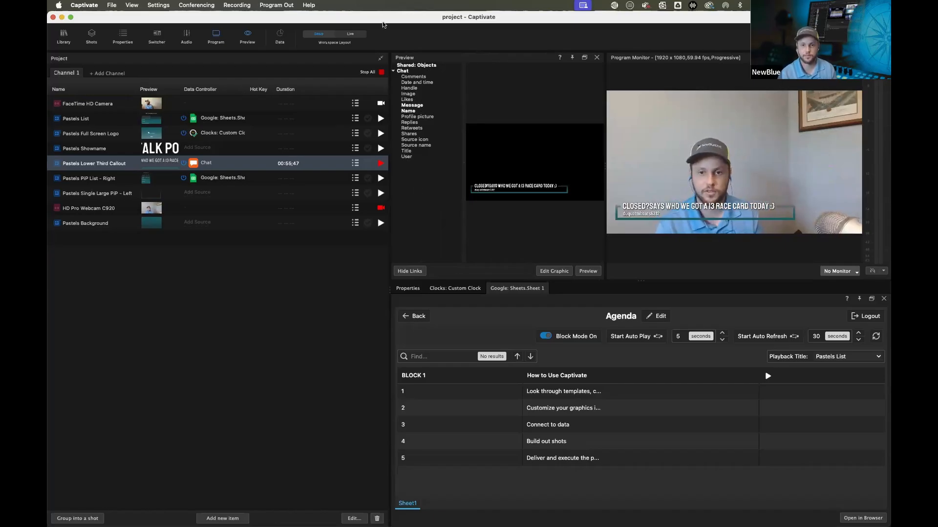
left_click(370, 73)
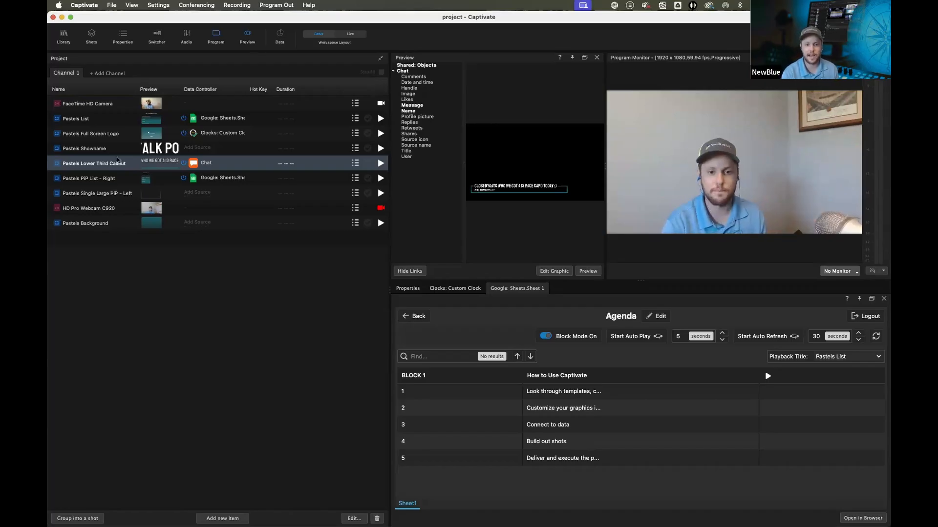
Group Pastels Background and Pastels Full Screen Logo into a shot and open the Shot Launcher
left_click(107, 224)
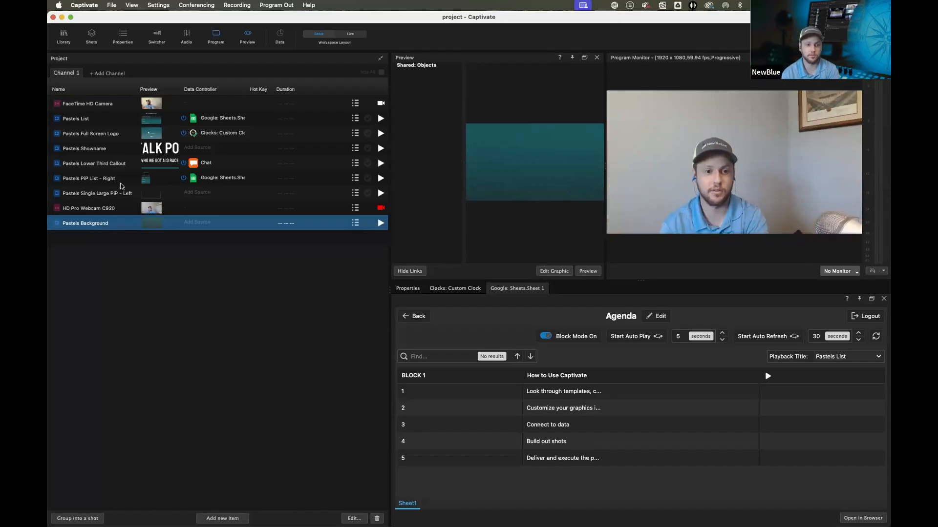
left_click(100, 136, "super")
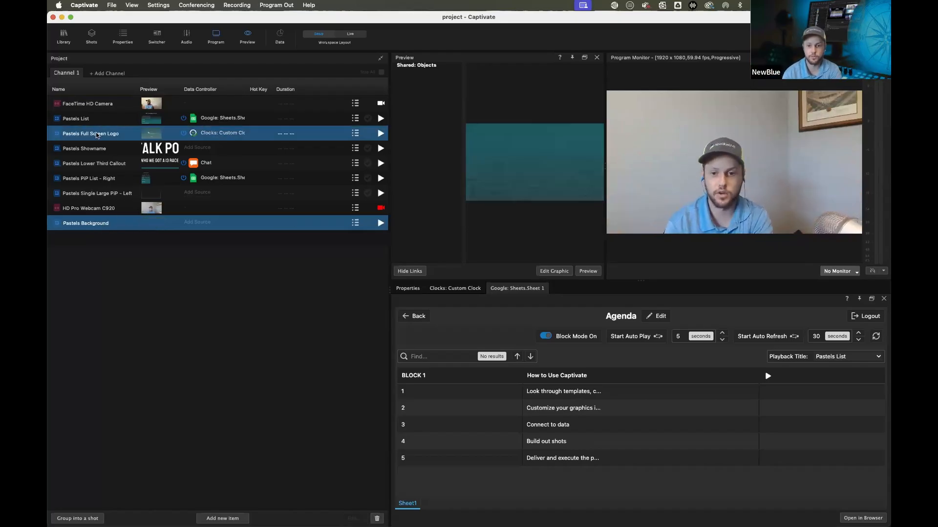
left_click(84, 518)
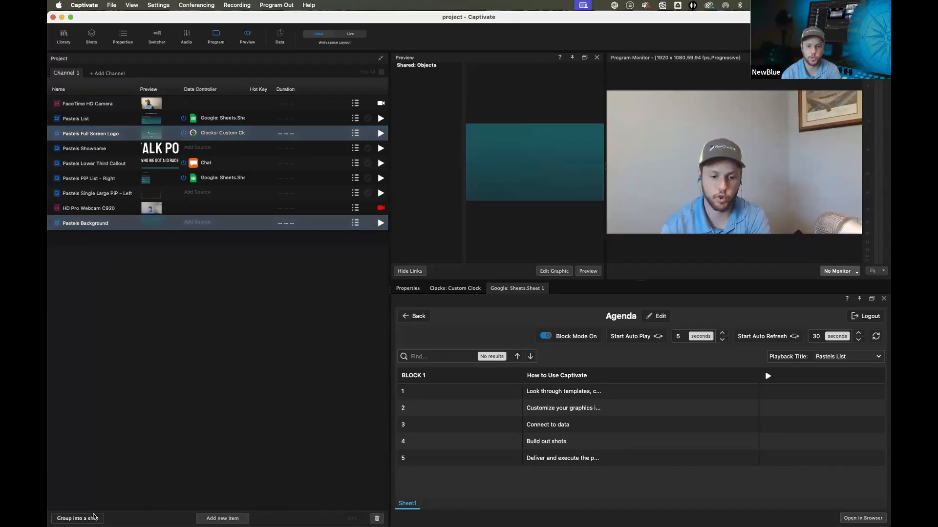
left_click(89, 37)
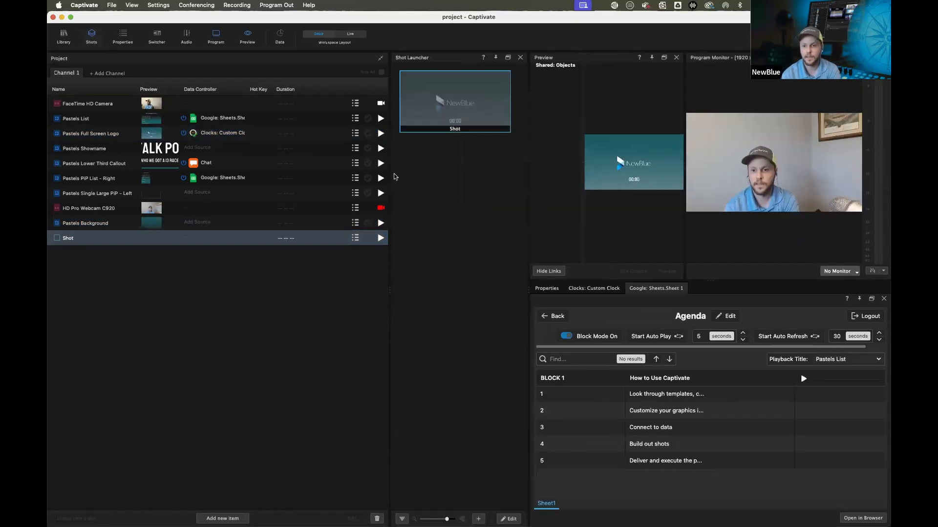
Group Pastels Background and Pastels List into a new shot
left_click_drag(390, 177, 296, 177)
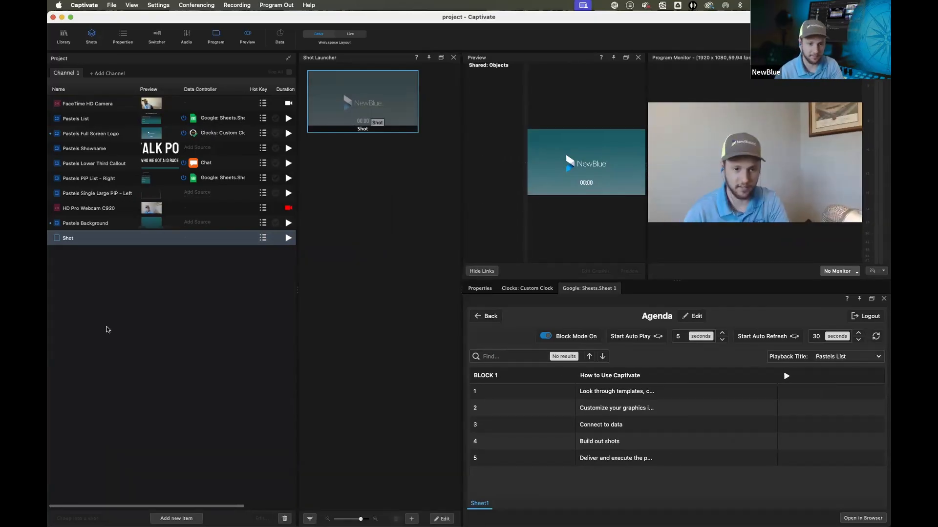
left_click(99, 223)
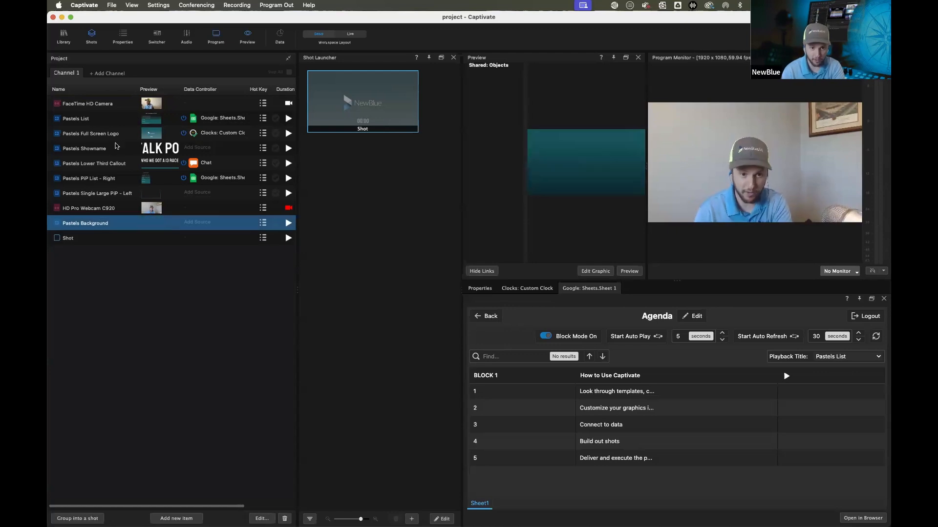
left_click(85, 118, "super")
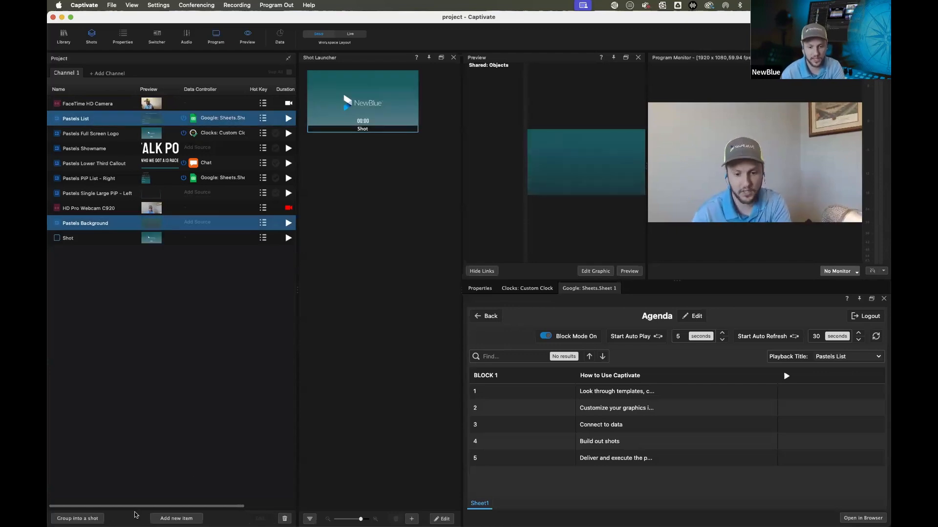
left_click(78, 519)
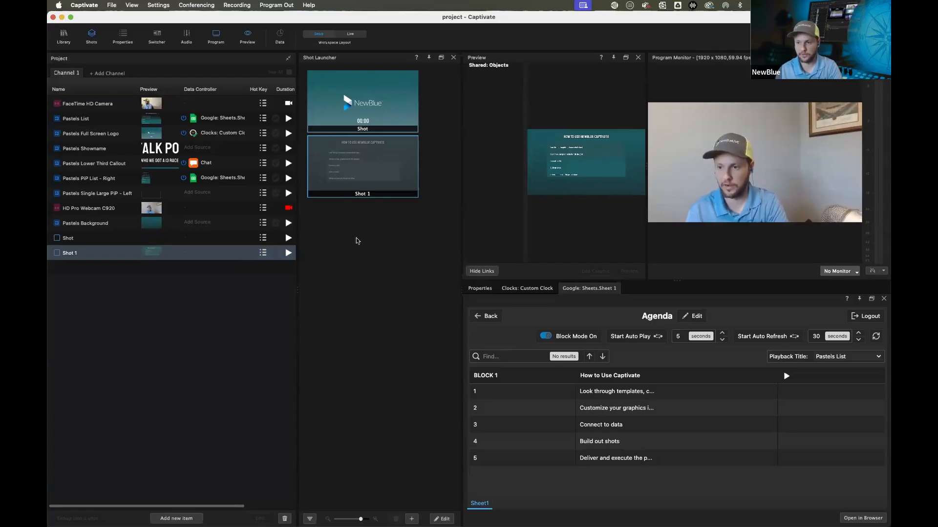
Group Pastels Background, Single Large PIP – Left, PIP List – Right, Lower Third Callout and Showname into a shot and play it to program
left_click(92, 224)
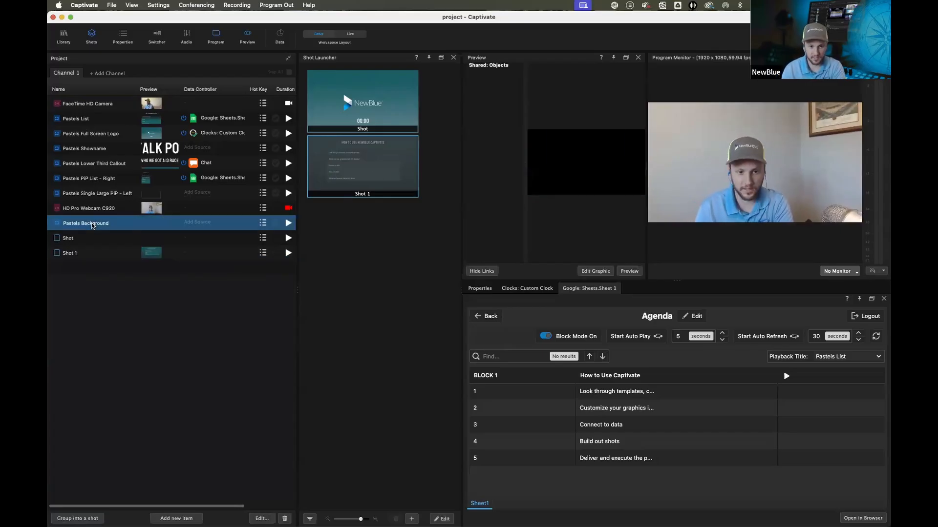
left_click(112, 196, "super")
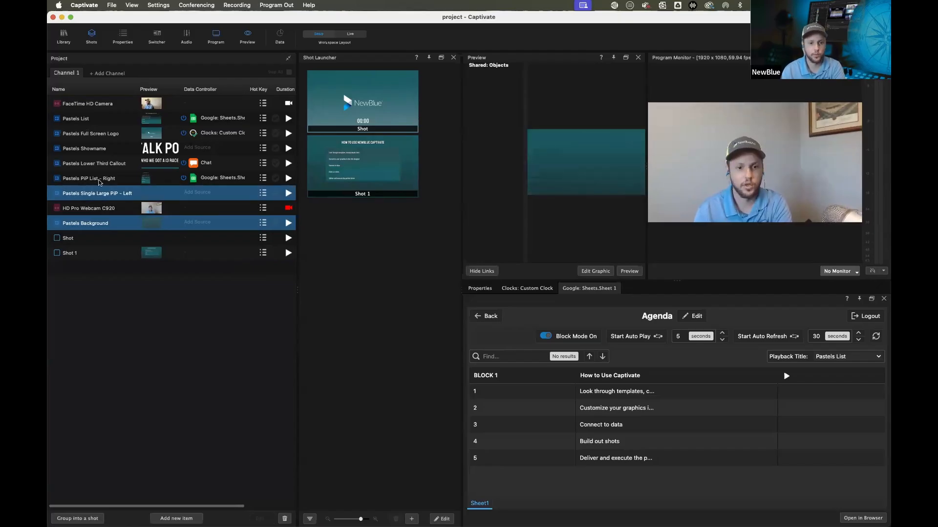
left_click(97, 179, "super")
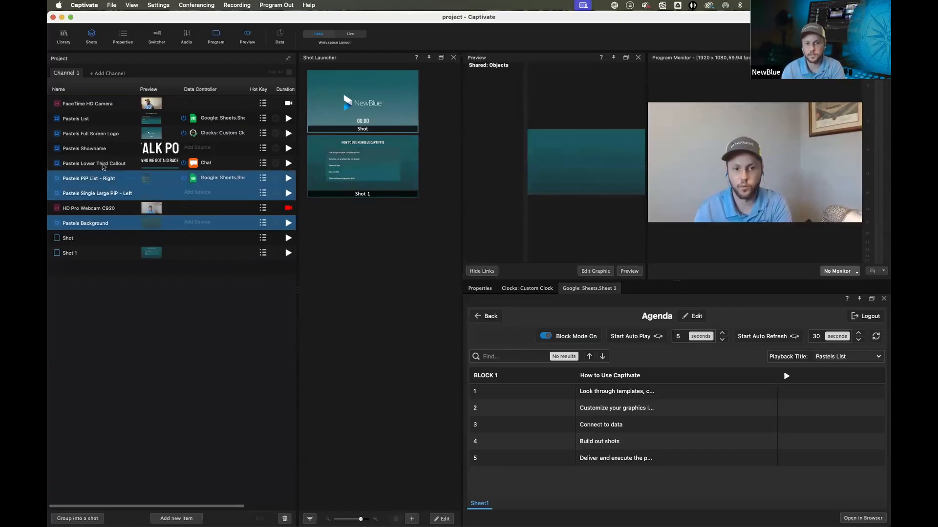
left_click(103, 166, "super")
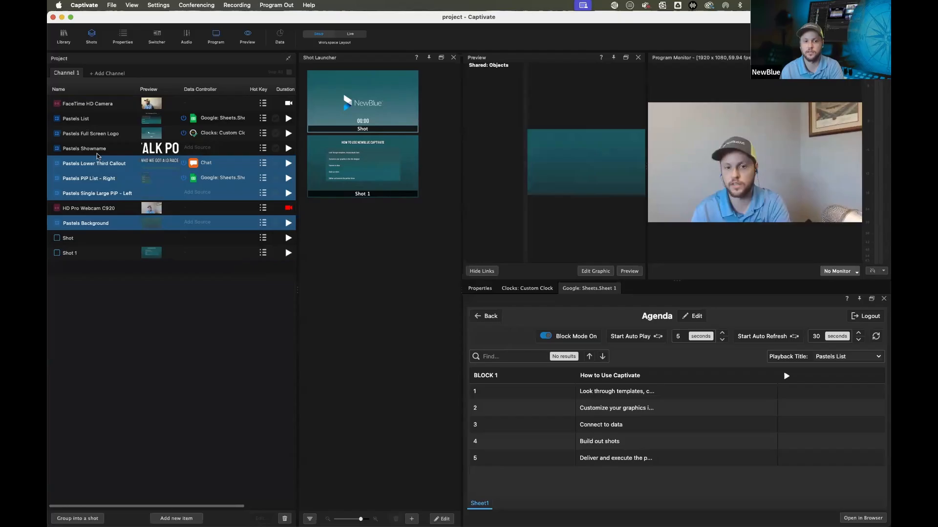
left_click(95, 149, "super")
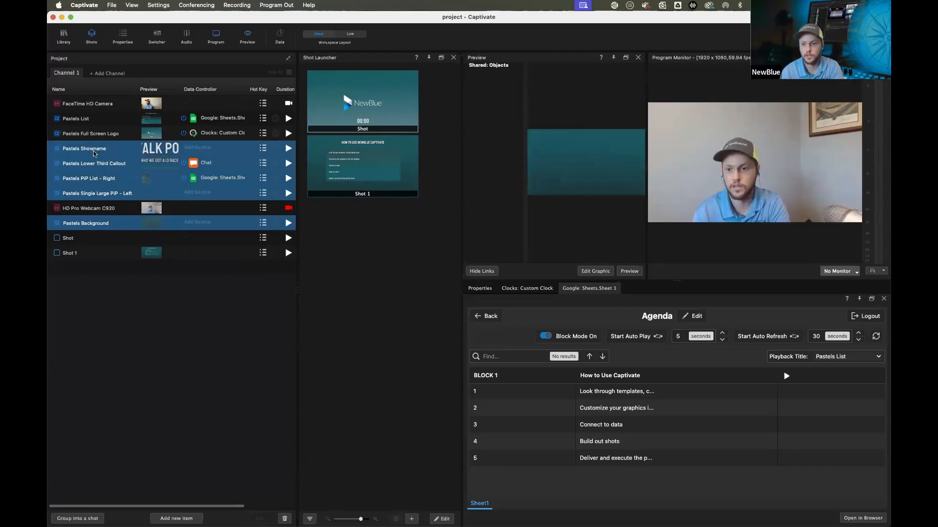
left_click(83, 520)
left_click(359, 242)
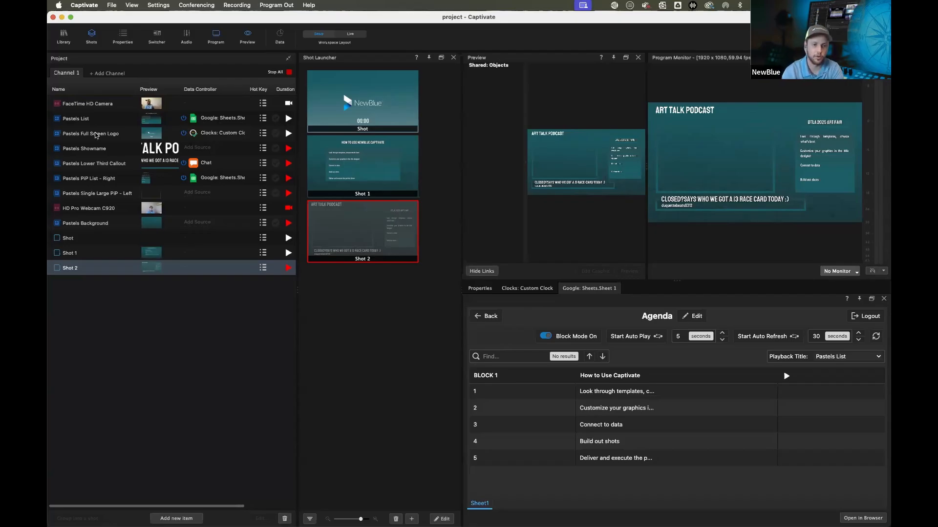
Set the Video 01 source of Pastels Single Large PIP – Left to Follow Switcher
left_click(85, 195)
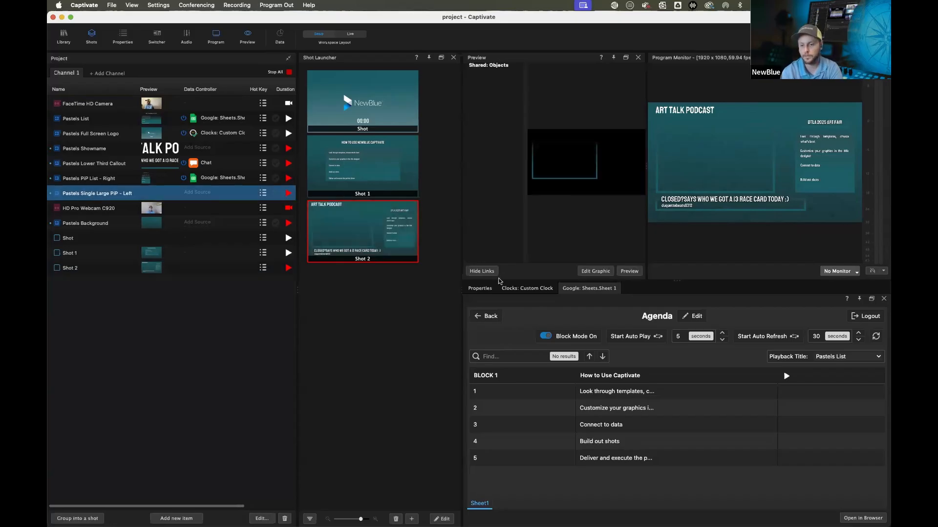
left_click(479, 289)
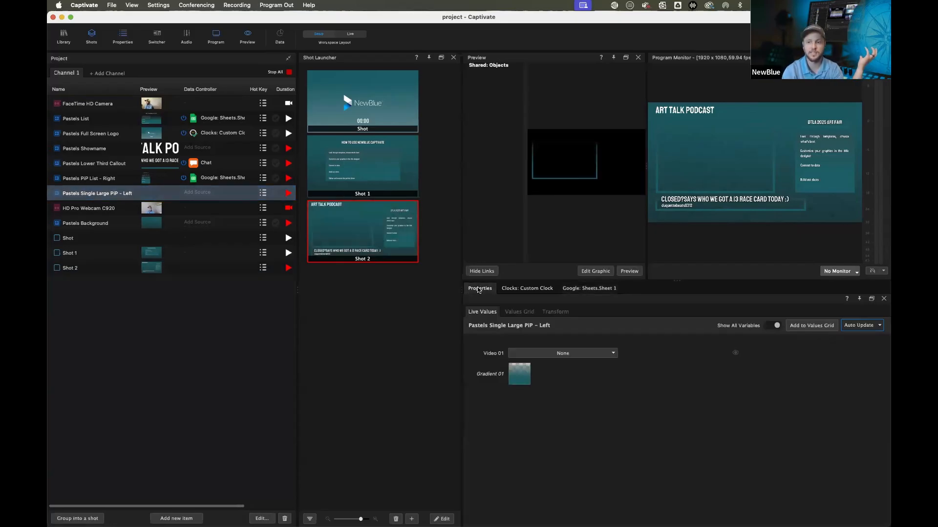
left_click(611, 355)
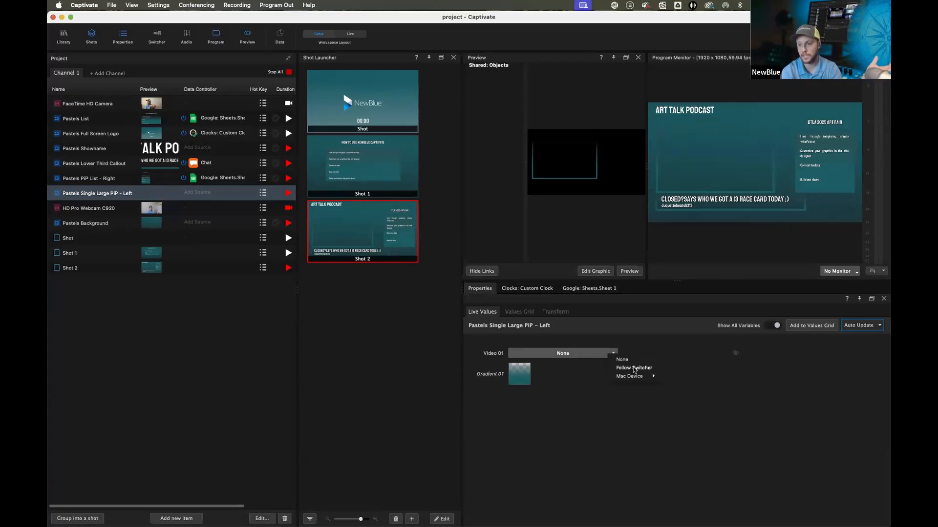
mouse_move(635, 379)
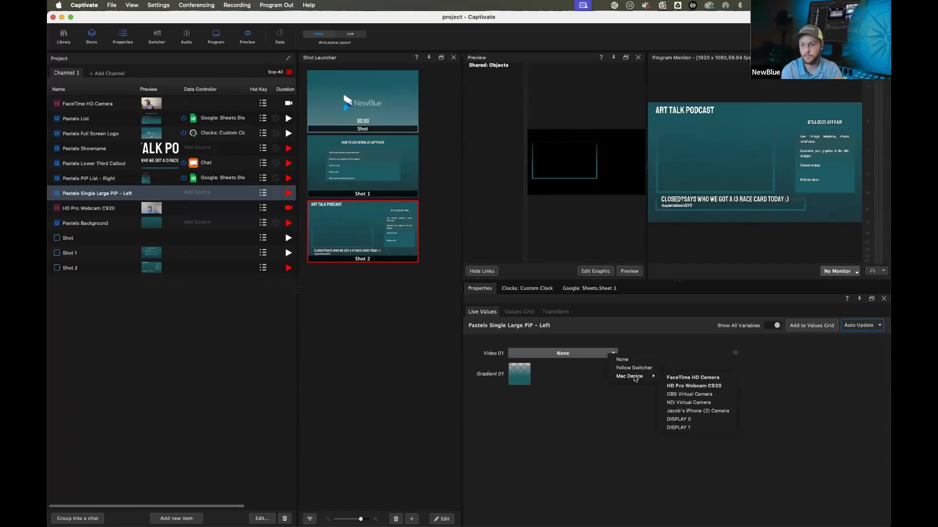
left_click(633, 367)
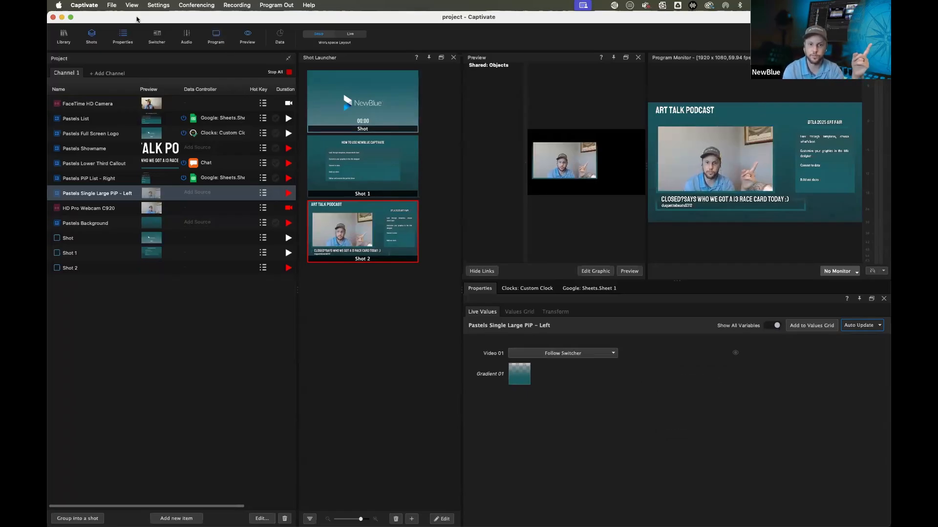
Open the Video Switcher and cut between the two cameras, ending on the FaceTime HD Camera
left_click(162, 39)
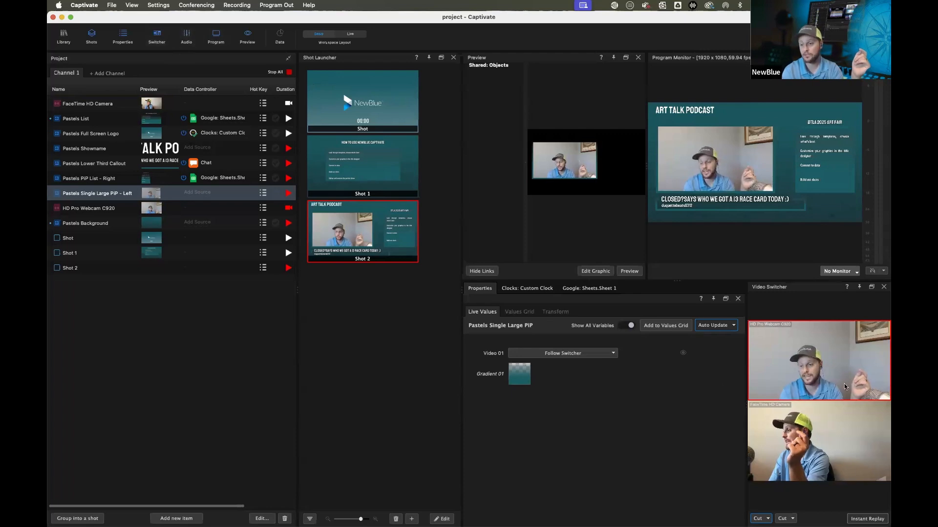
left_click(824, 421)
left_click(819, 388)
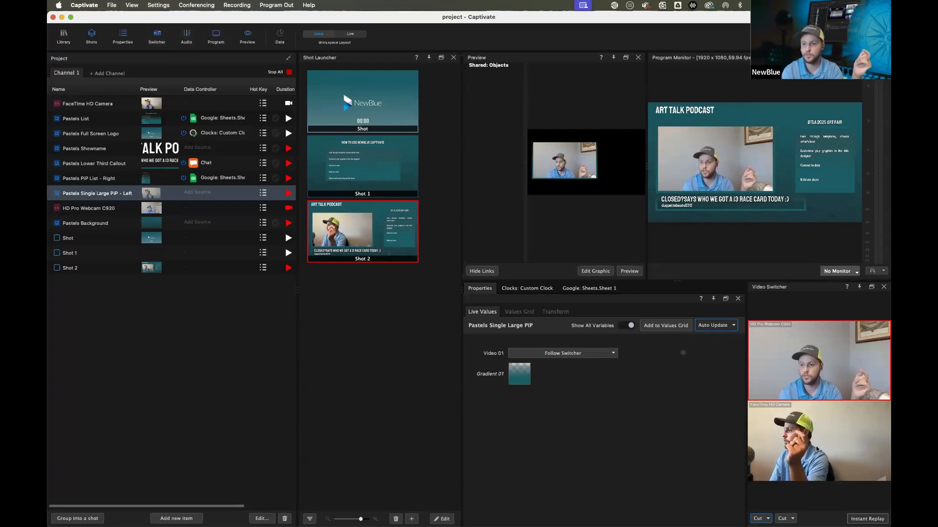
left_click(777, 442)
left_click(817, 376)
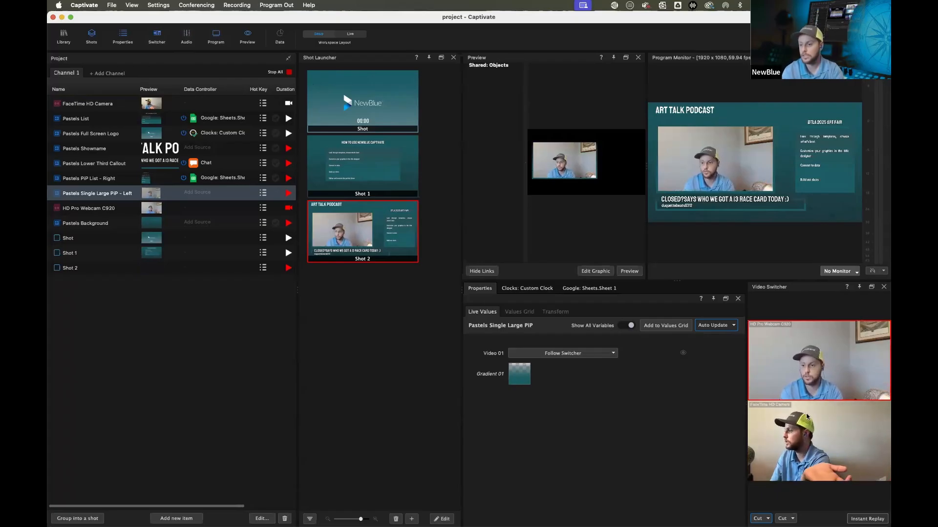
left_click(793, 435)
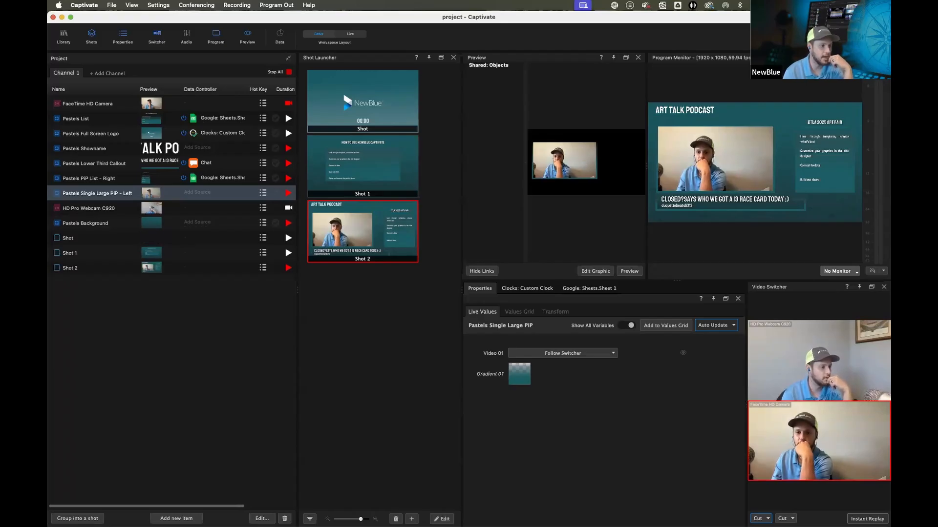
Stop all graphics on program and open Pastels Full Screen Logo in the designer
left_click(275, 72)
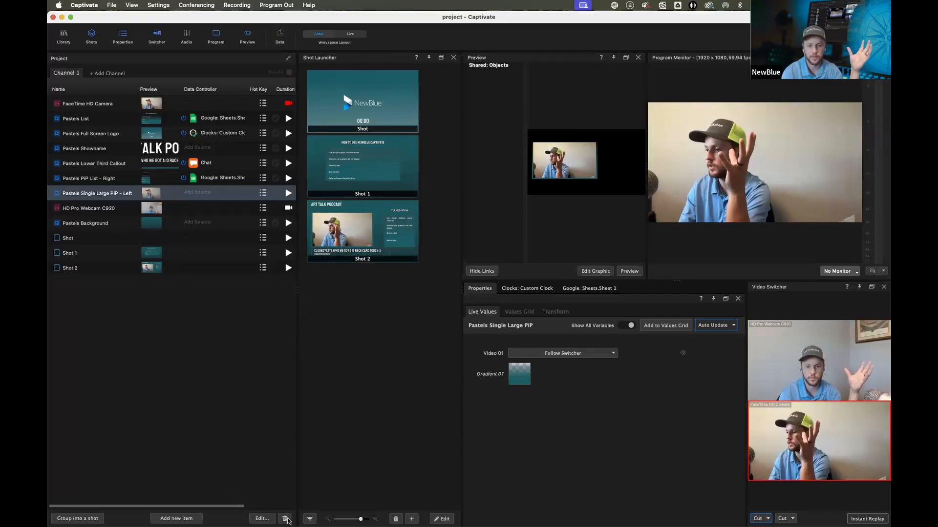
left_click(263, 520)
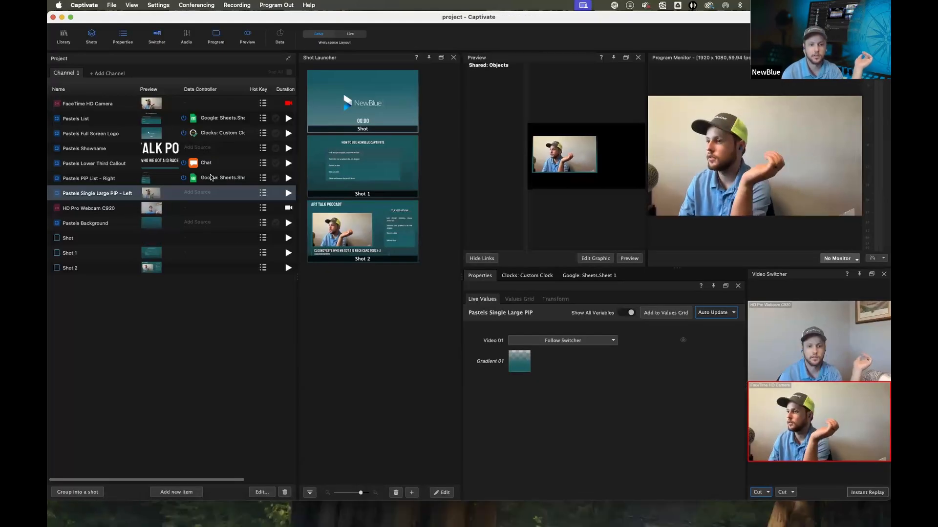
left_click(205, 134)
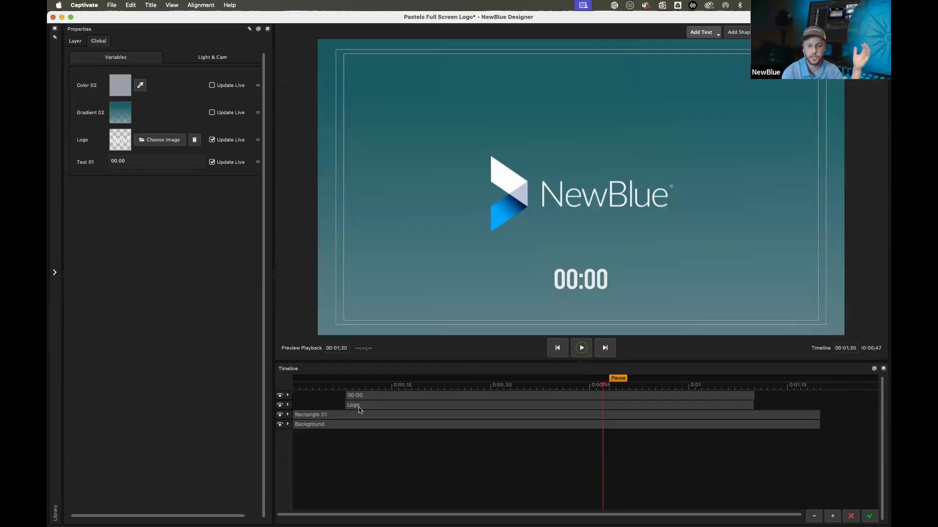
Delete both Grow transitions from the Logo layer
left_click(287, 404)
left_click(413, 413)
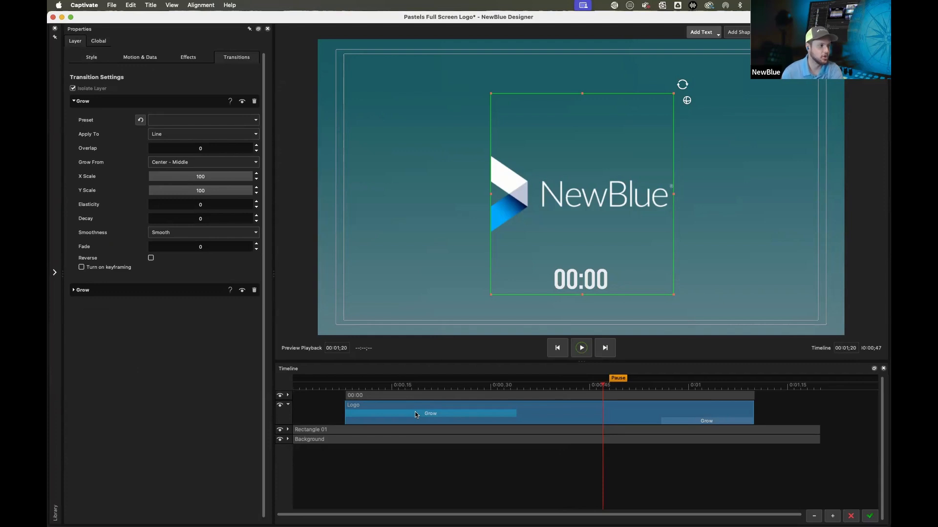
right_click(415, 415)
left_click(447, 398)
right_click(685, 414)
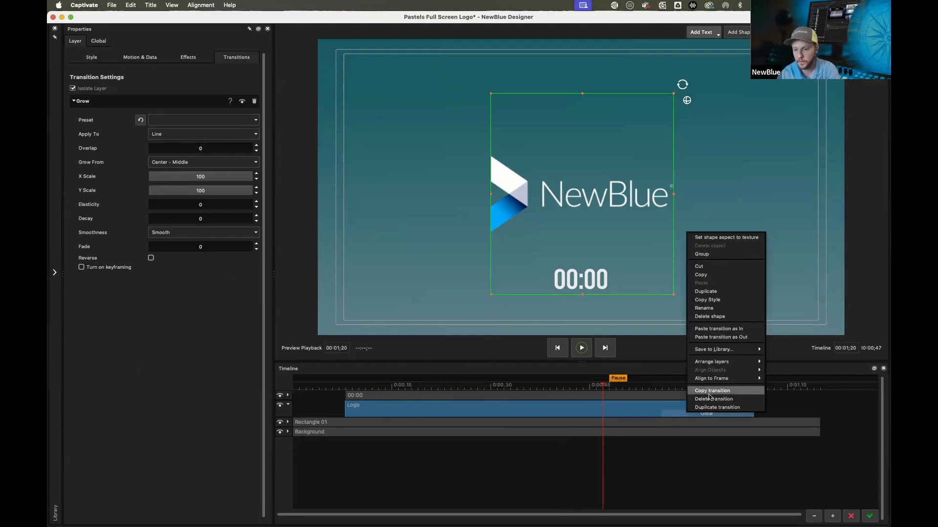
left_click(711, 398)
Turn on keyframing for the Logo layer and, at the timeline start, move the logo off-frame to about X -154, Y -68
left_click_drag(414, 391, 344, 398)
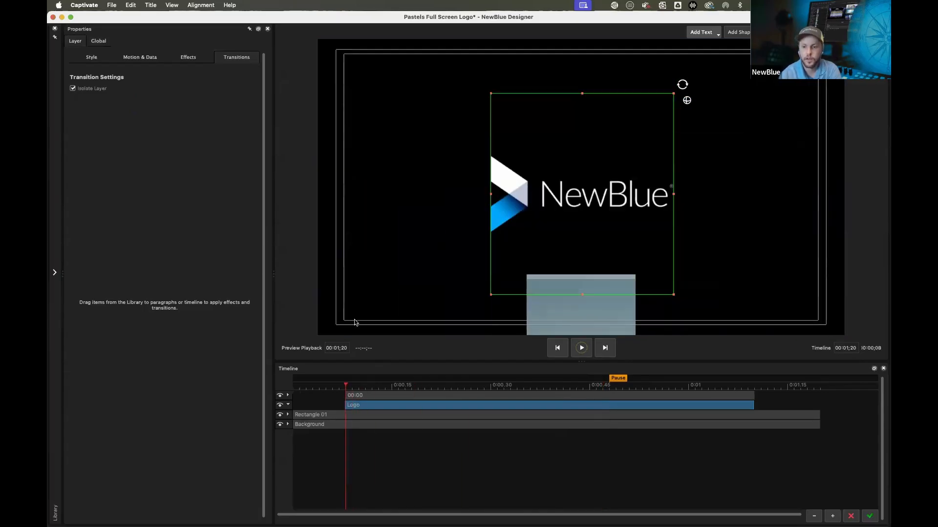
left_click(141, 58)
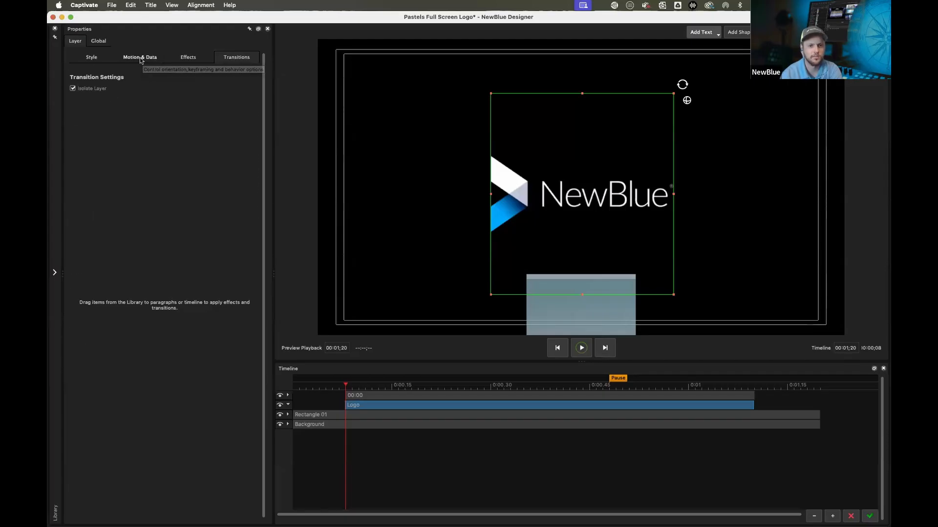
left_click(108, 282)
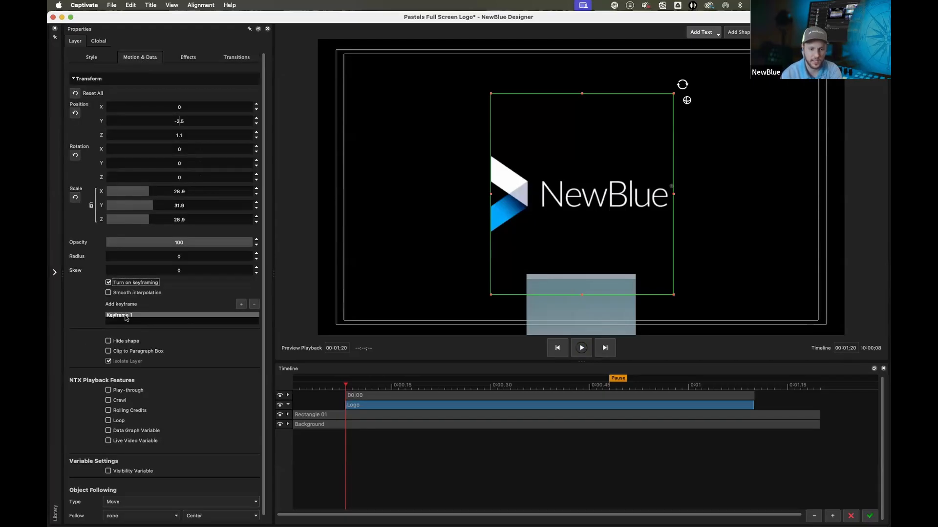
left_click(371, 387)
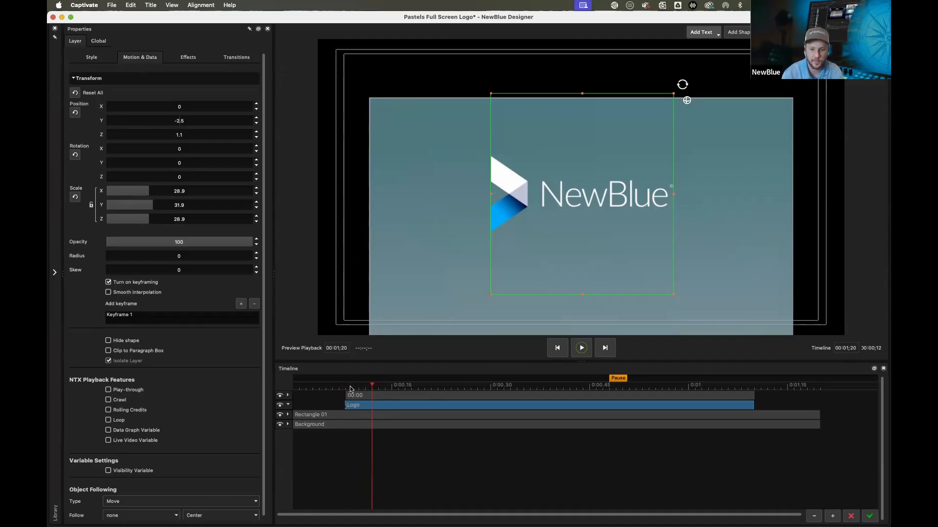
left_click(345, 387)
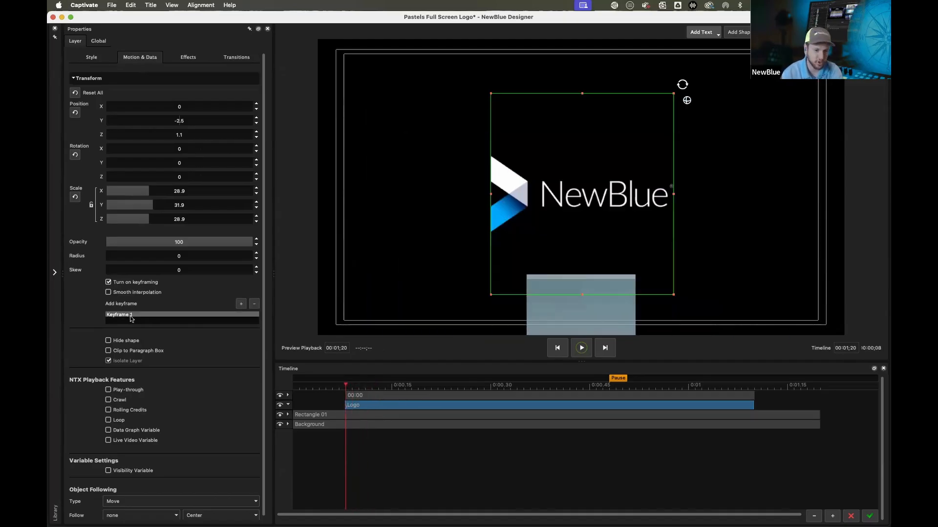
left_click(431, 387)
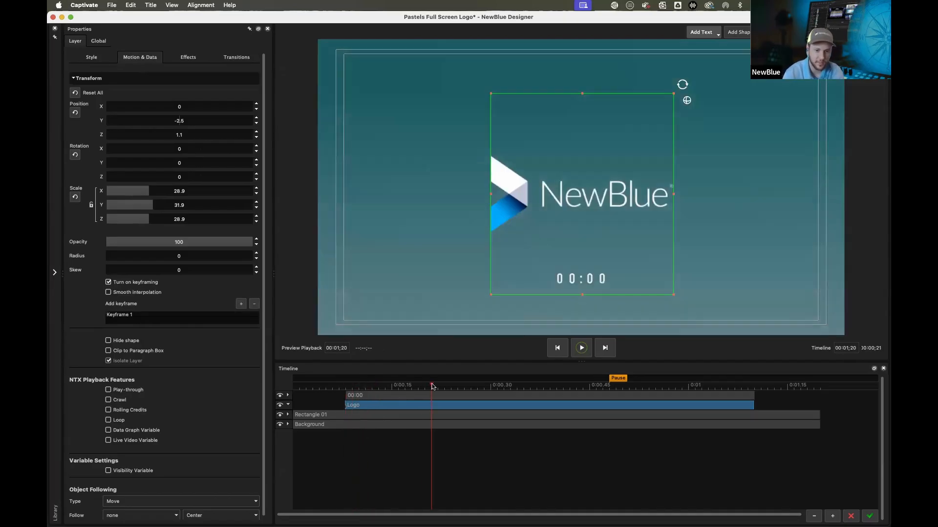
left_click_drag(372, 389, 342, 394)
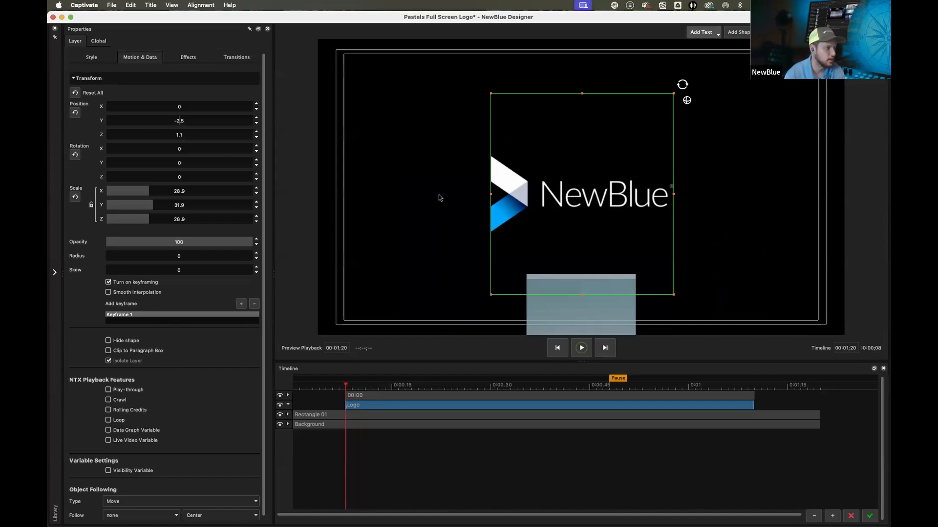
left_click_drag(522, 230, 272, 345)
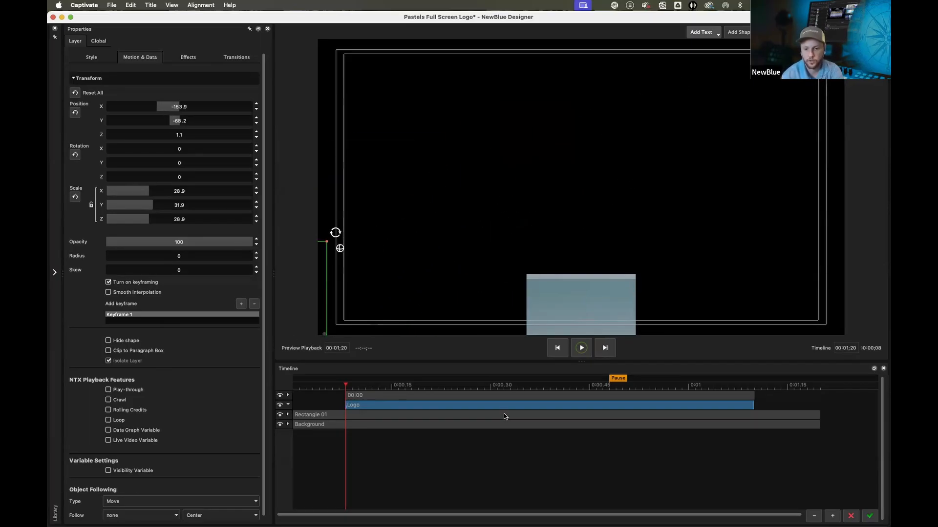
At the Pause marker, add a second keyframe for the Logo layer and center the logo in frame
left_click(609, 388)
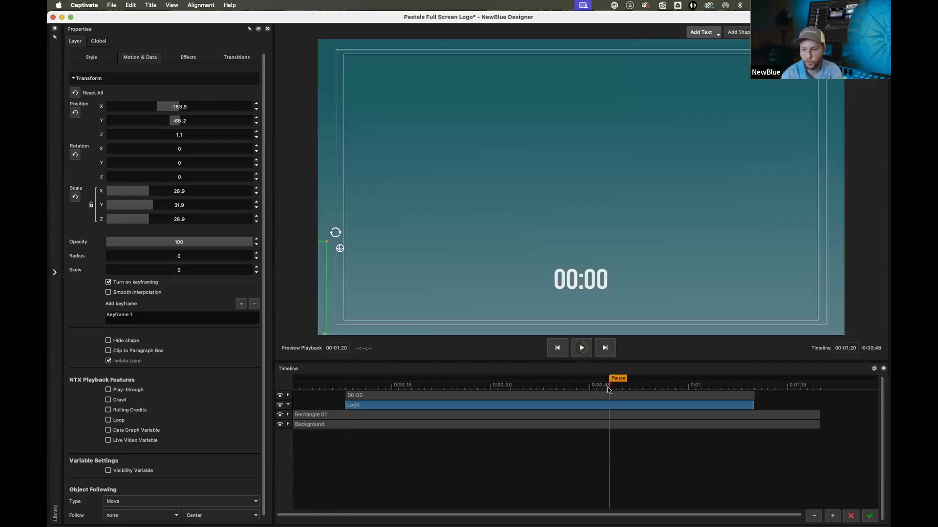
left_click(240, 304)
left_click_drag(321, 299, 366, 296)
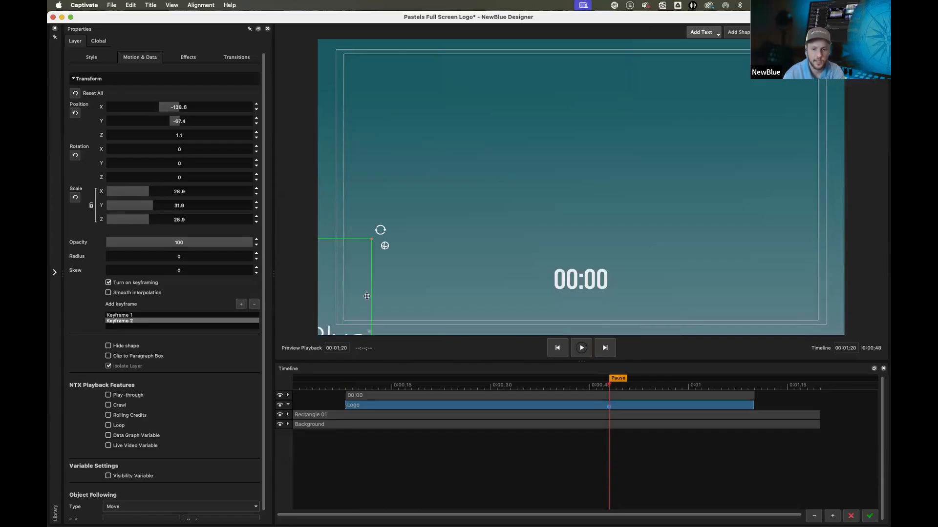
left_click(205, 5)
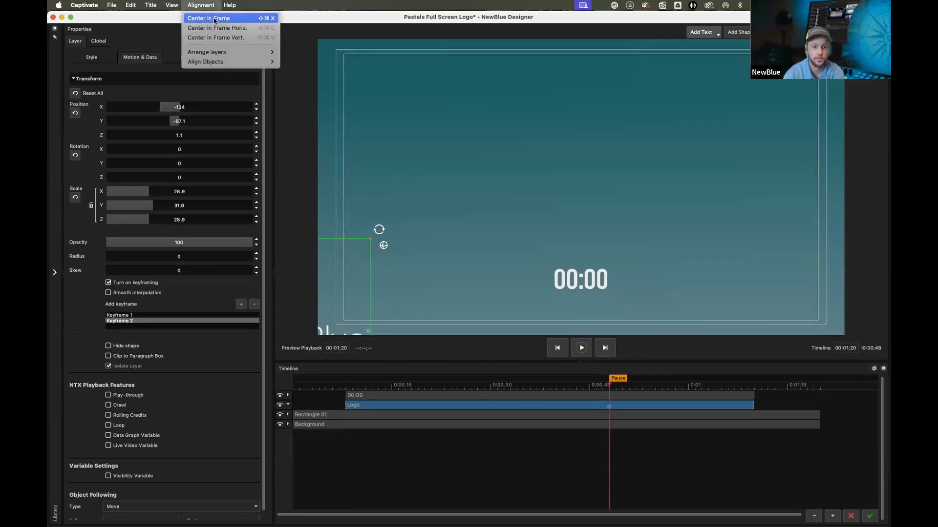
left_click(215, 18)
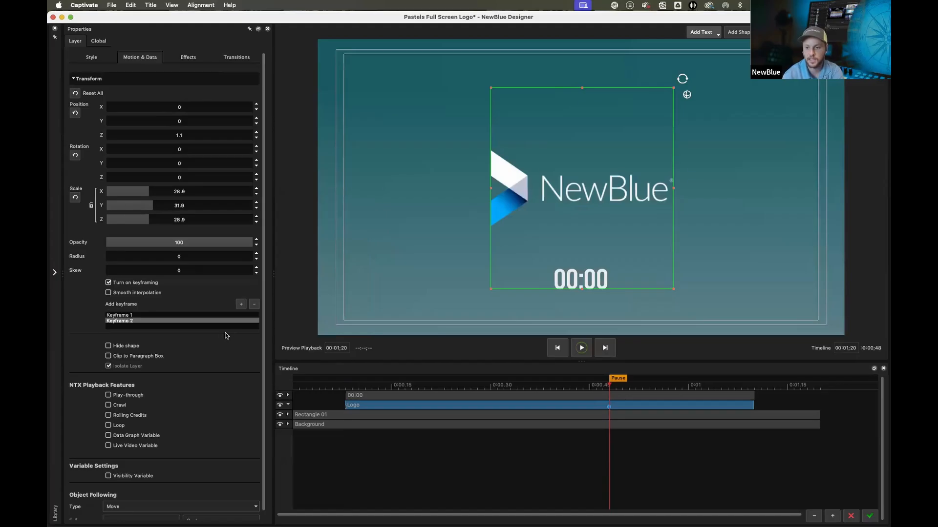
Return the playhead to the timeline start and play the preview of the logo animation
scroll(224, 337, "down", 1)
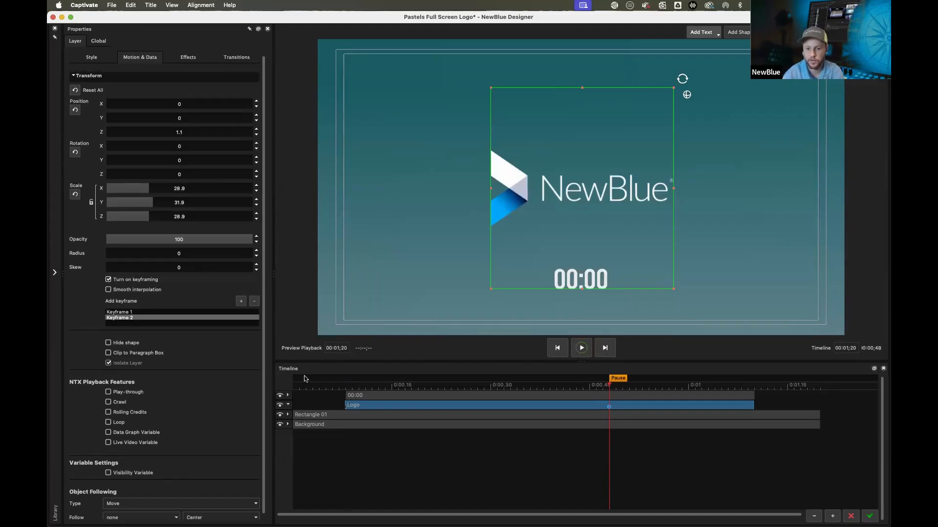
left_click_drag(303, 388, 171, 389)
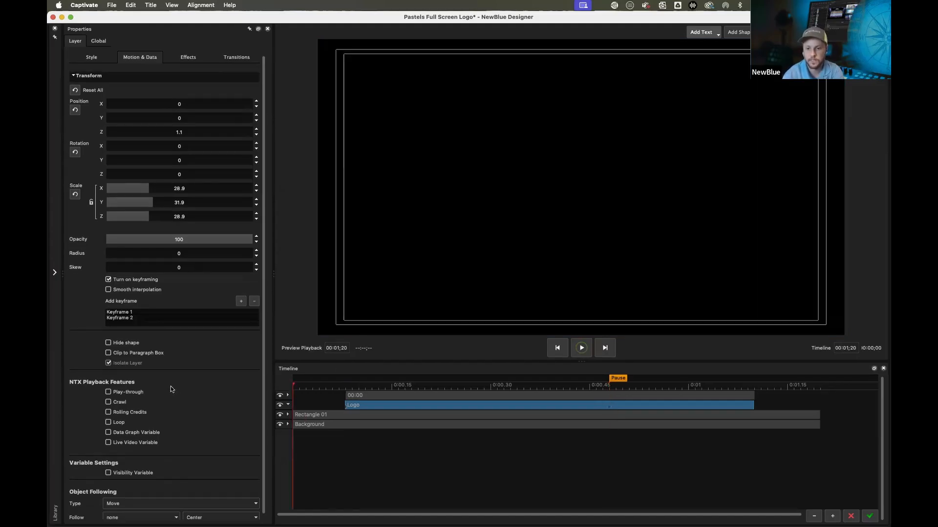
left_click(584, 348)
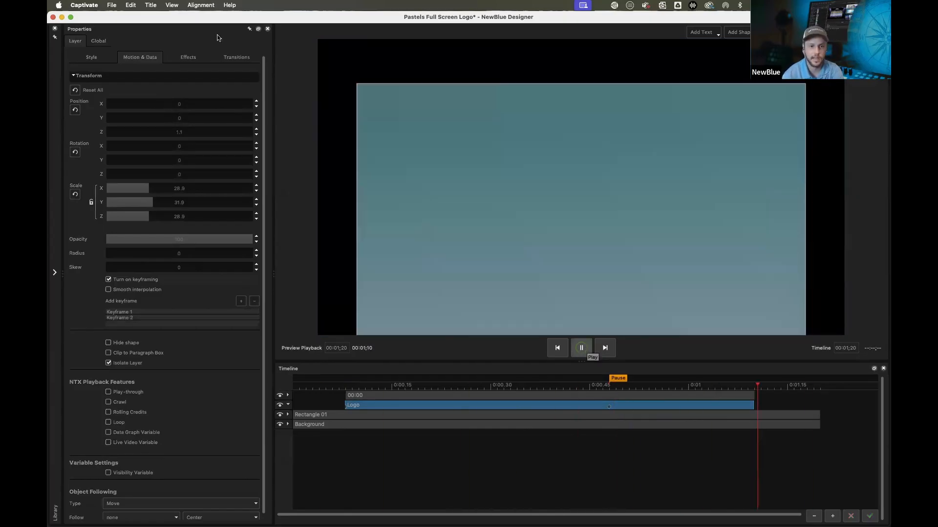
Open the Fly In animations in the library, reselect the Logo layer, and turn off its keyframing
left_click(59, 275)
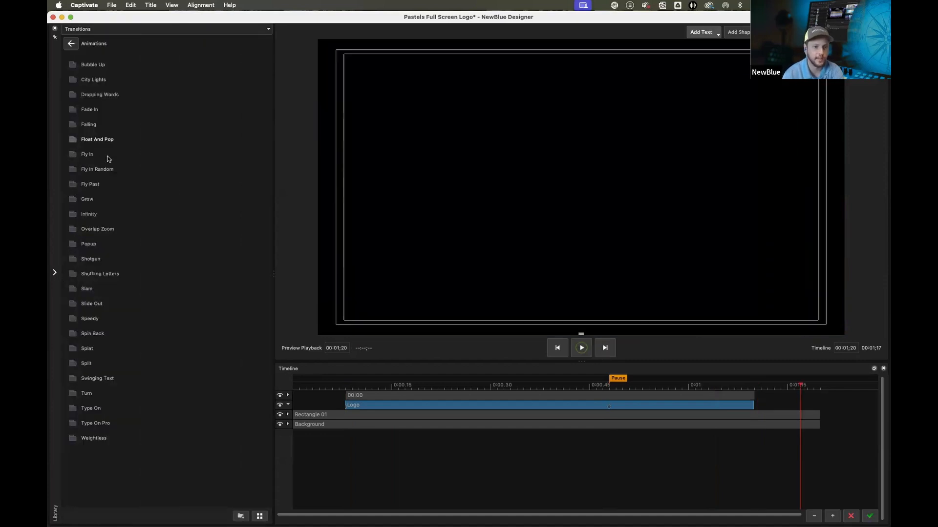
left_click(84, 159)
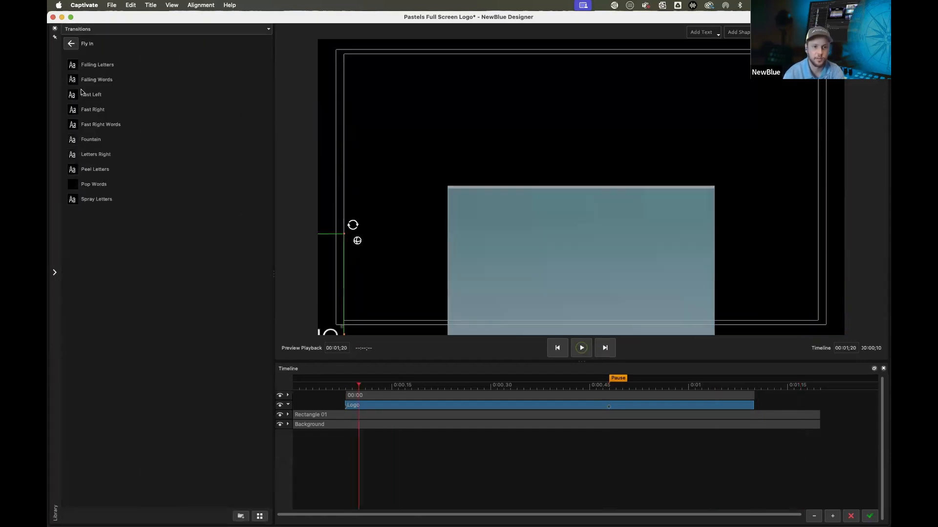
left_click(382, 412)
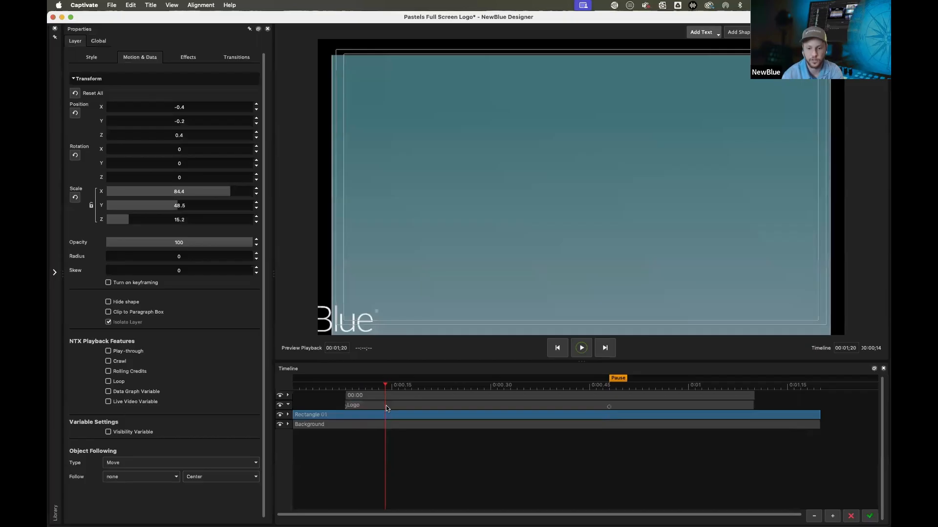
left_click(209, 322)
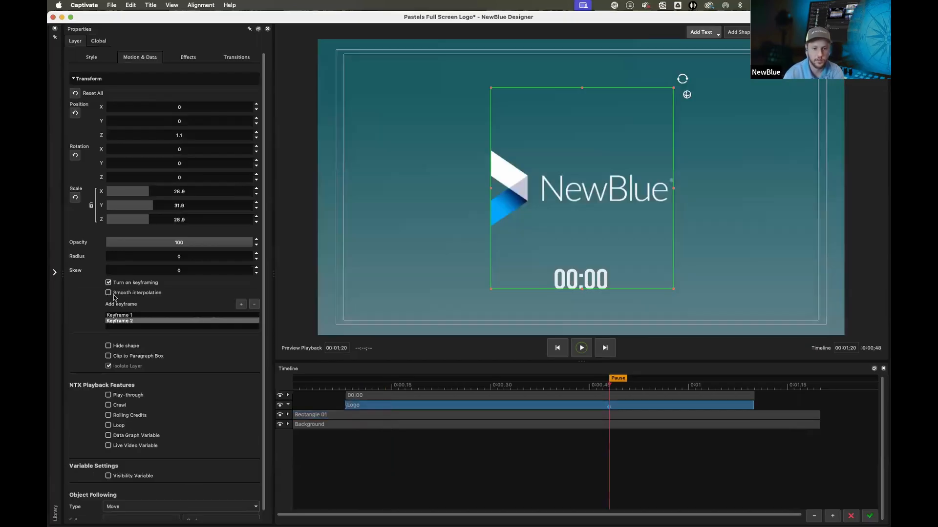
left_click(125, 284)
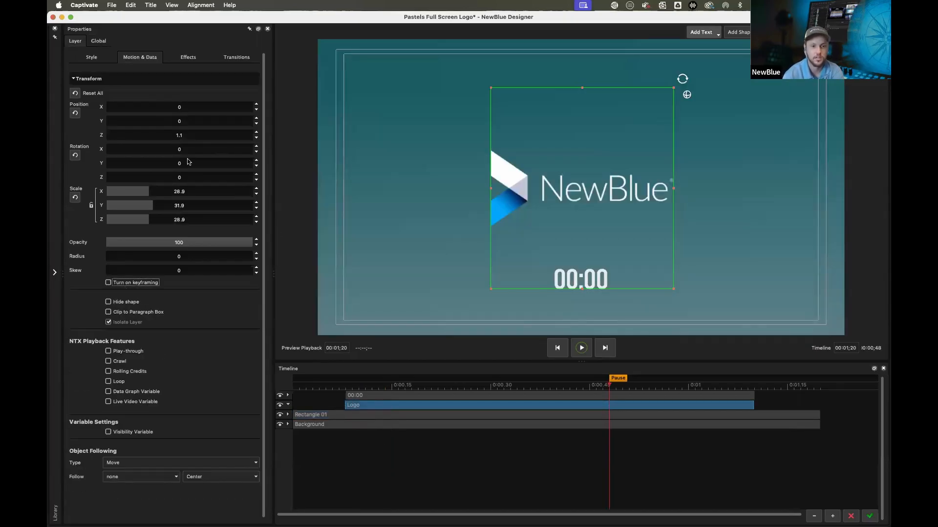
Apply the Fly In Fast Left animation to the Logo layer and shorten it to end near the Pause marker
mouse_move(49, 173)
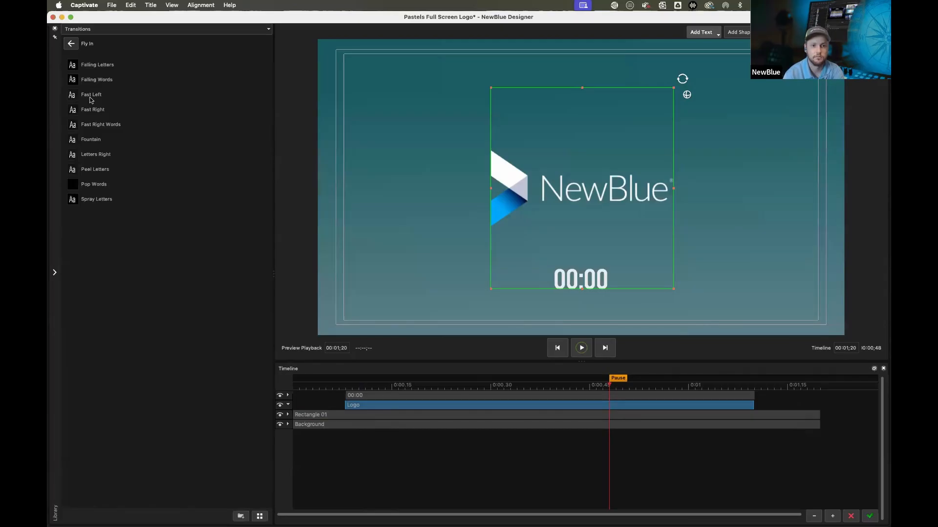
left_click_drag(92, 95, 358, 408)
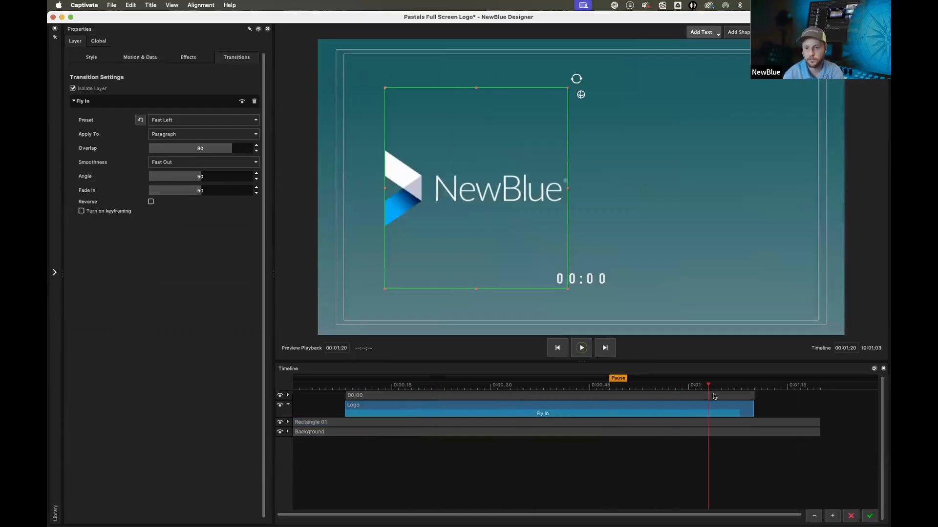
left_click_drag(732, 415, 590, 414)
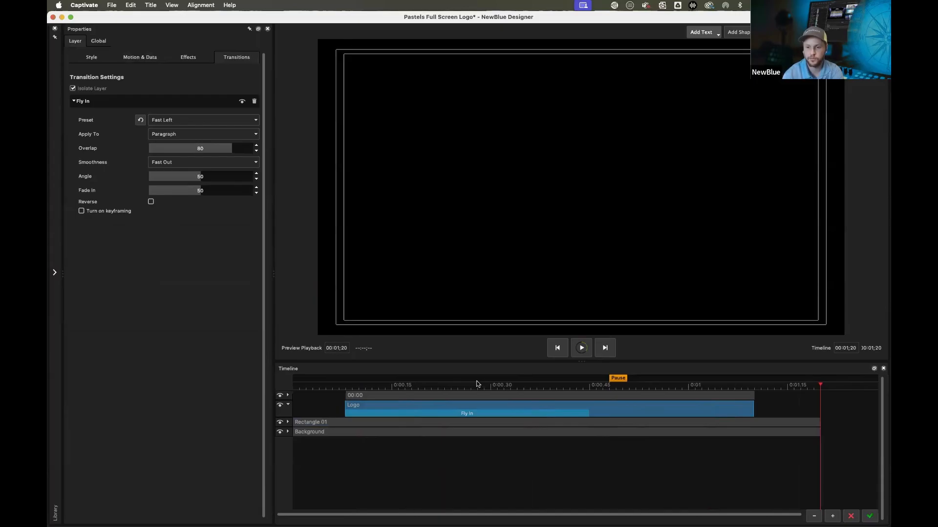
left_click(537, 385)
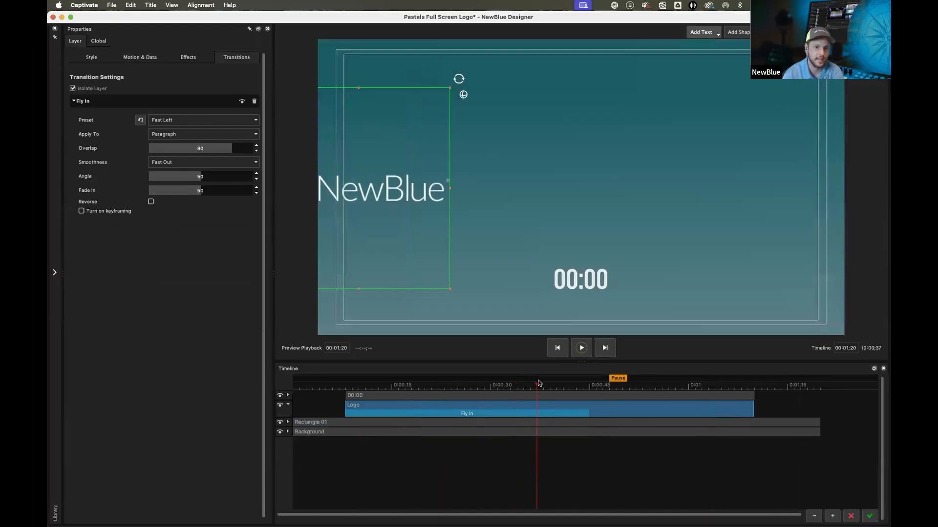